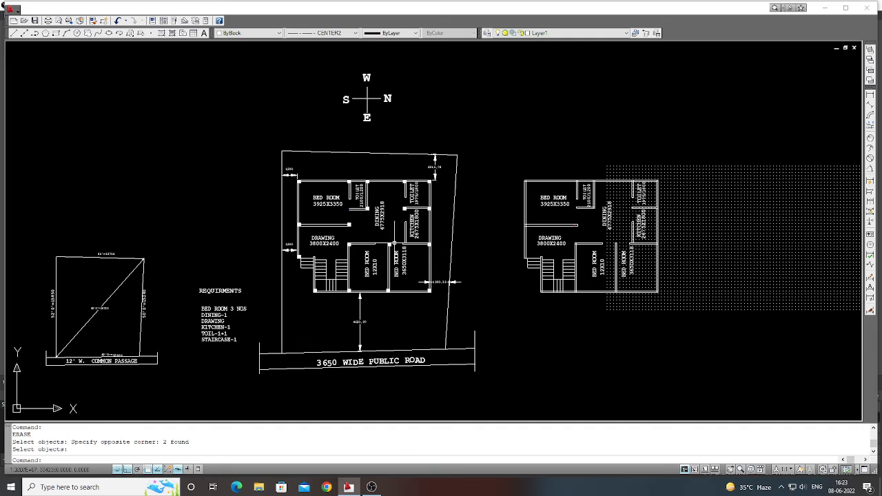
Examine the plotted house plan with its columns and setbacks, and the plan without columns beside it.
scroll(365, 227, up, 2)
scroll(365, 227, down, 3)
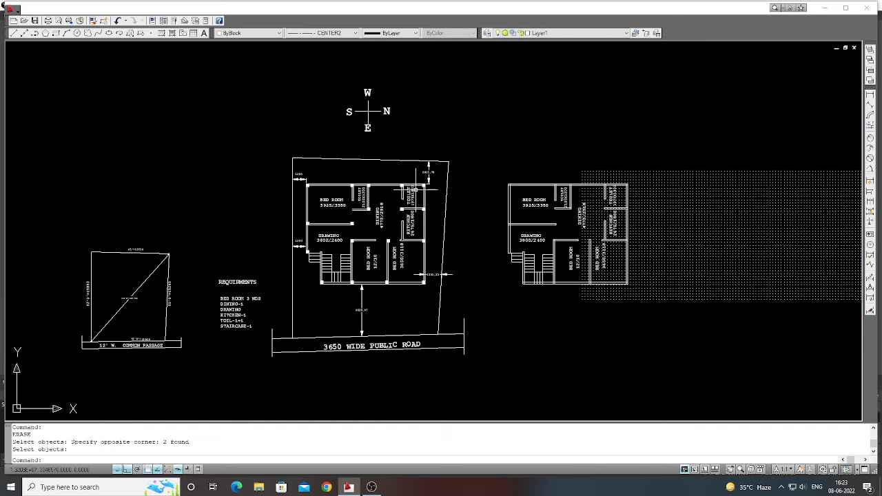
scroll(407, 276, up, 2)
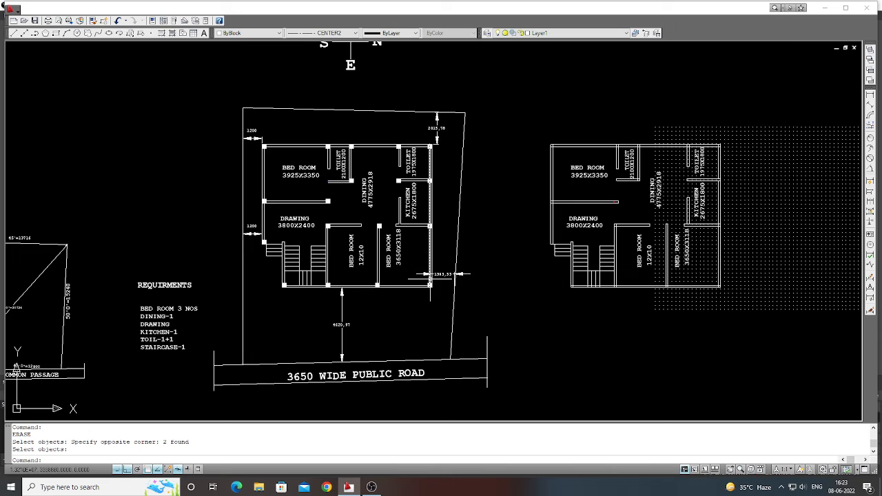
scroll(431, 274, down, 3)
scroll(430, 275, up, 2)
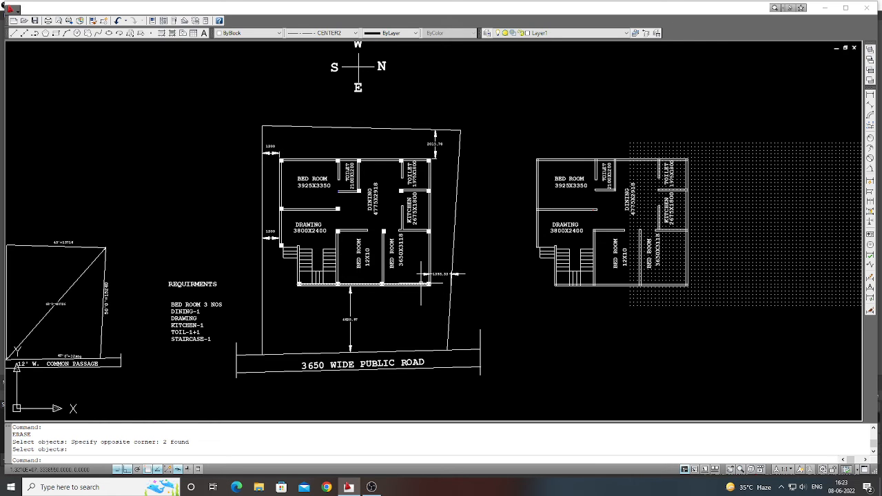
scroll(618, 274, down, 2)
scroll(675, 253, up, 3)
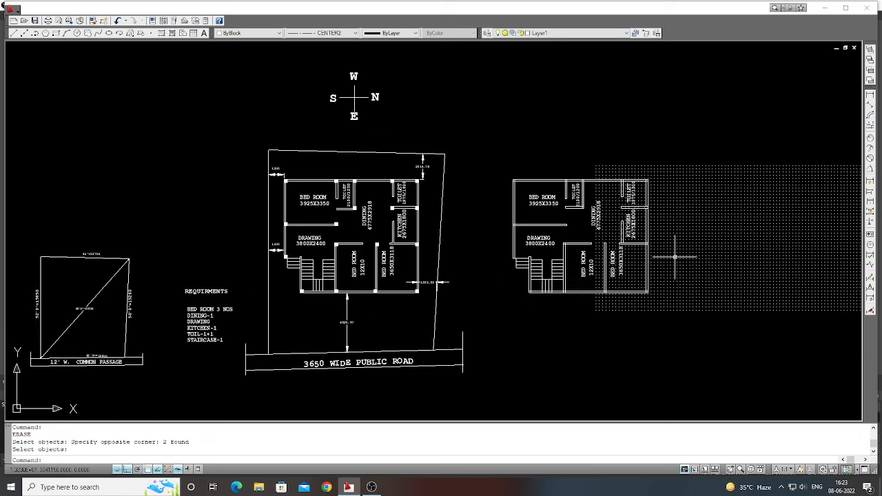
scroll(455, 270, down, 2)
scroll(602, 263, up, 2)
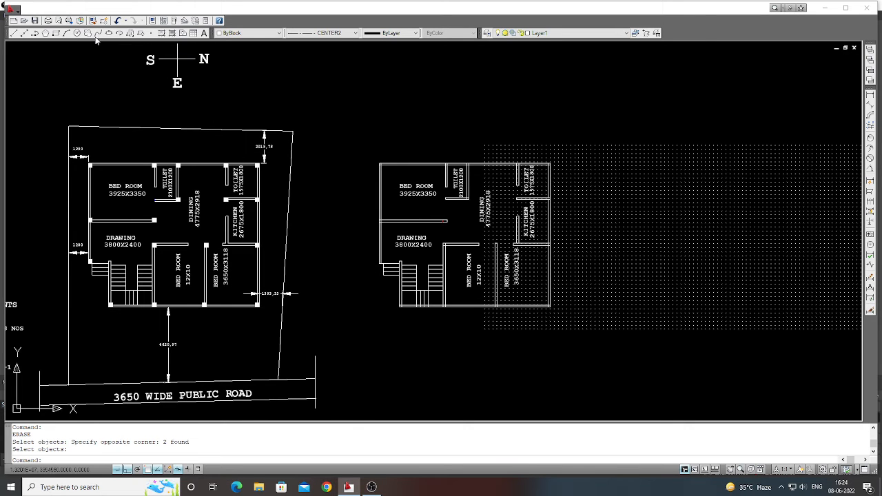
Draw a 250 by 400 rectangle for a column in the empty area beside the plan without columns.
click(57, 34)
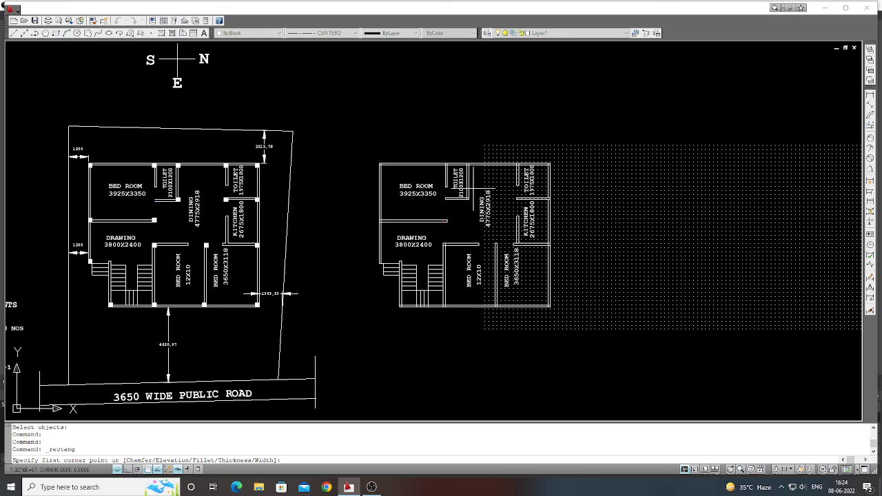
click(615, 285)
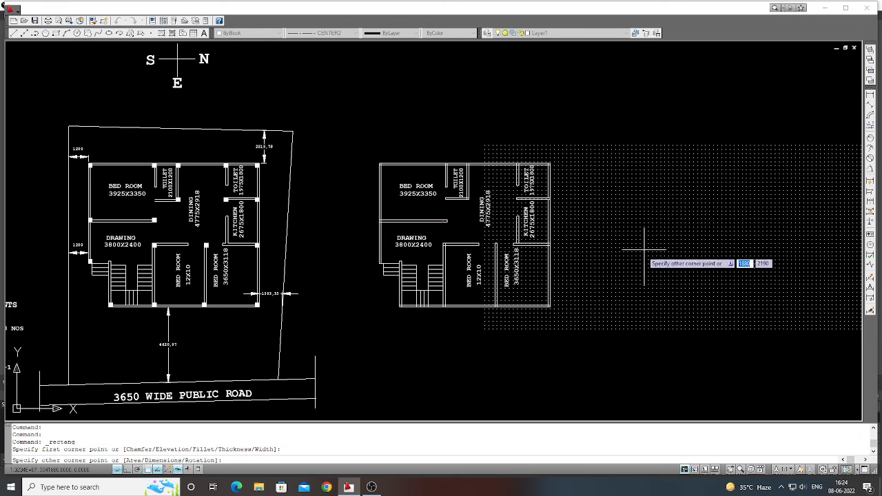
text(@2)
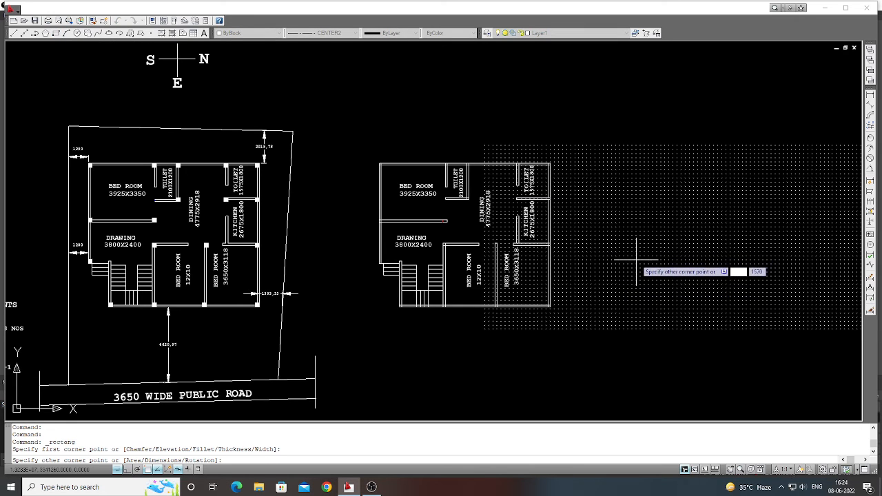
text(50)
key(Tab)
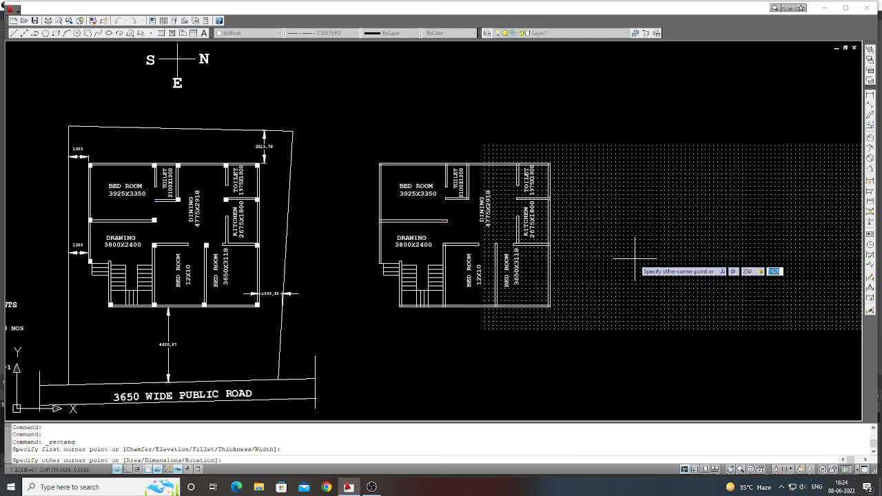
text(400)
key(Return)
scroll(631, 283, up, 2)
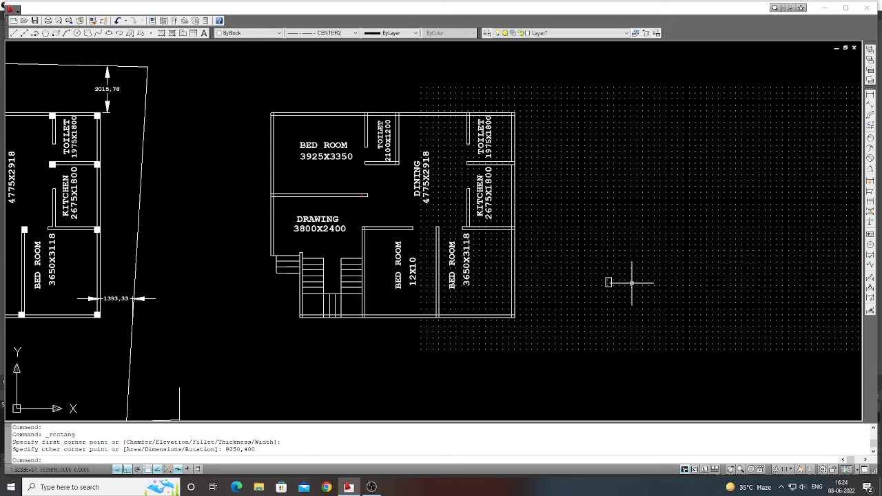
Fill the 250 by 400 column rectangle with a SOLID hatch.
click(161, 34)
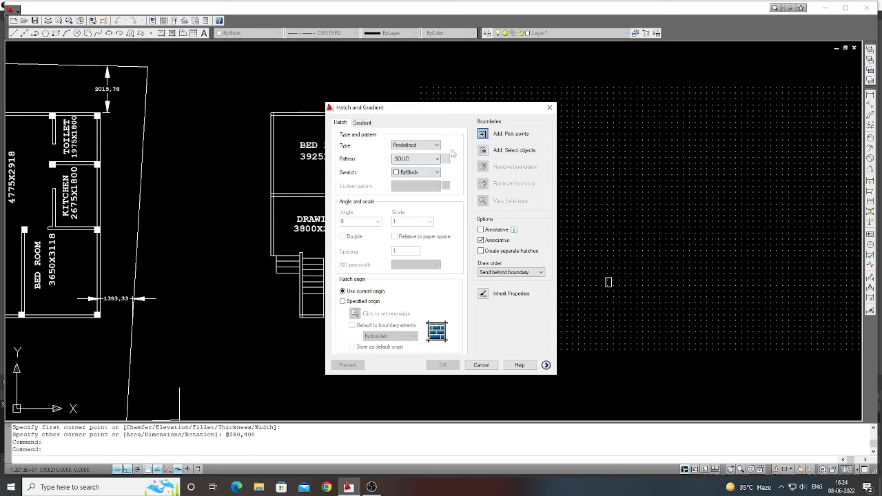
click(483, 134)
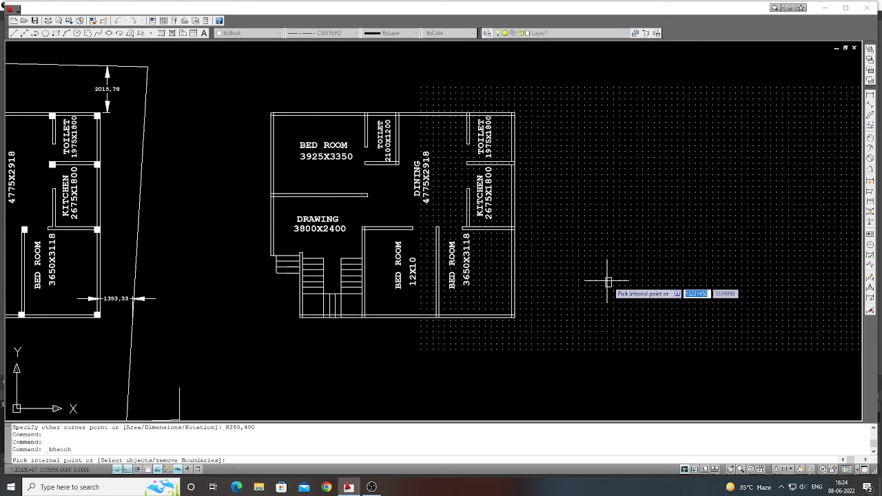
click(611, 292)
key(Return)
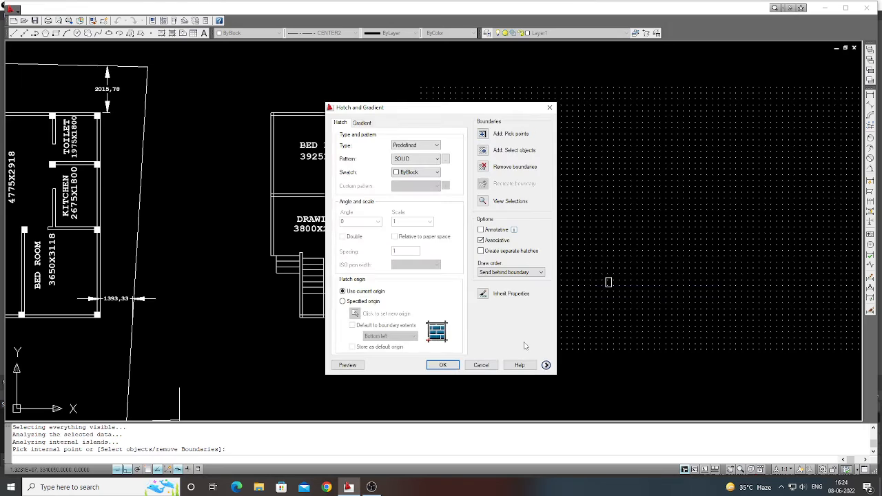
click(443, 366)
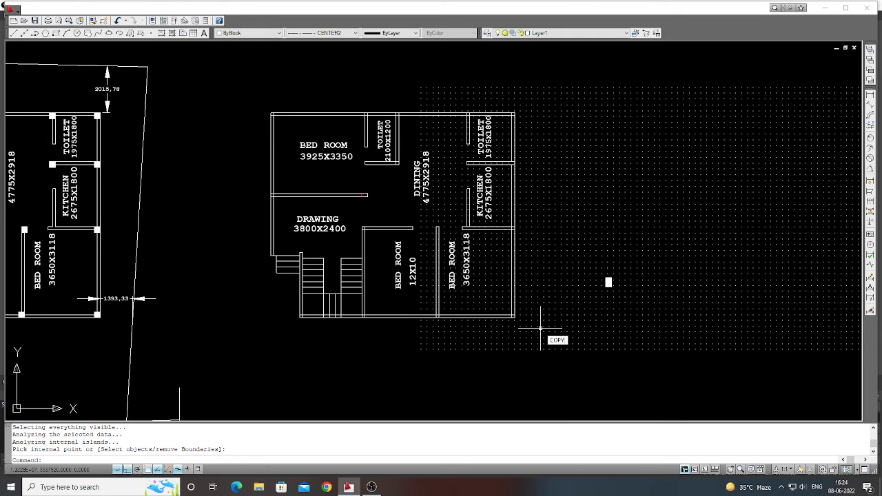
Copy the filled column with its outline a short distance to its right.
key(Return)
click(675, 311)
click(595, 268)
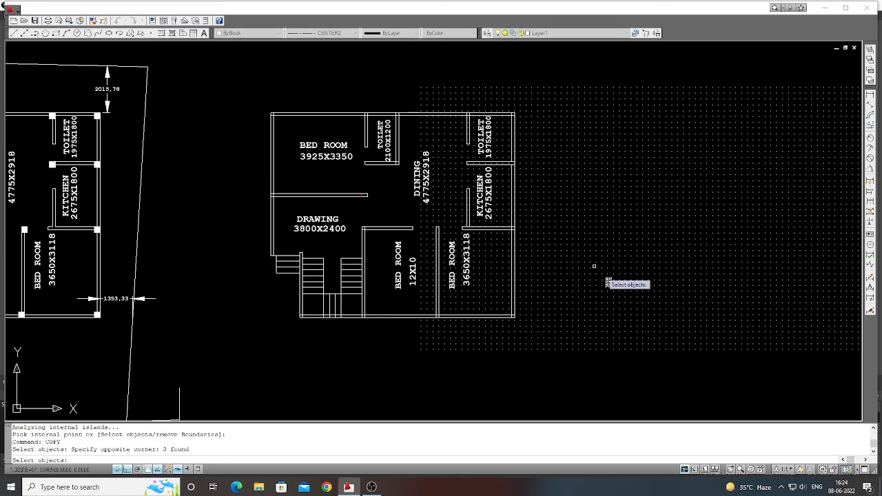
key(Return)
click(611, 288)
click(652, 295)
key(Return)
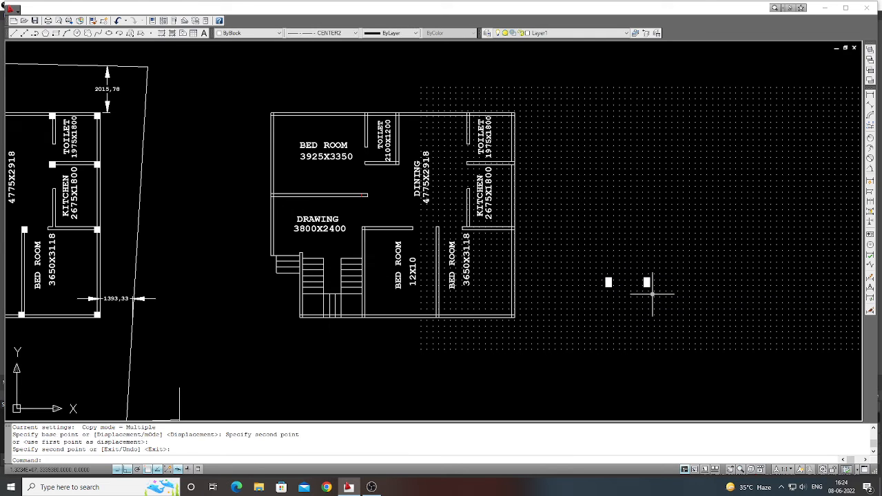
Rotate the copied column by 90 degrees about a point on it.
text(RC)
key(Return)
click(655, 295)
click(641, 270)
key(Return)
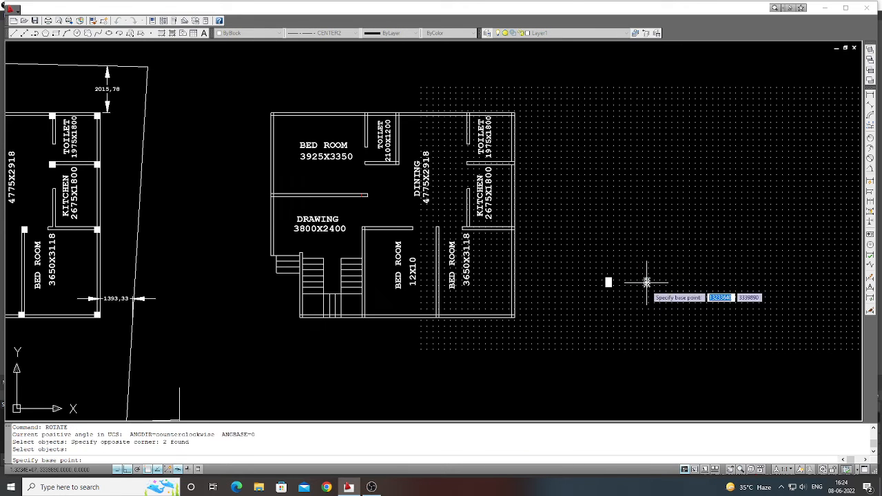
click(647, 284)
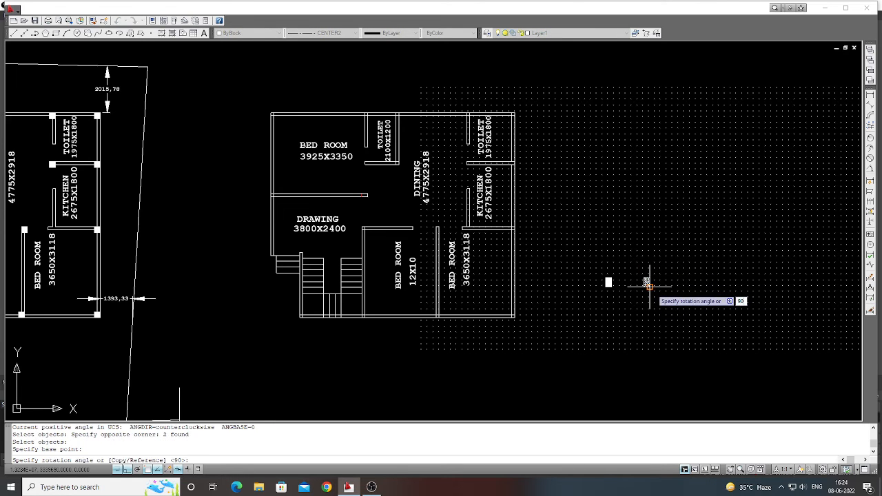
key(Return)
Change the colour of both the upright and the rotated column to Red.
scroll(659, 305, down, 3)
scroll(659, 306, up, 3)
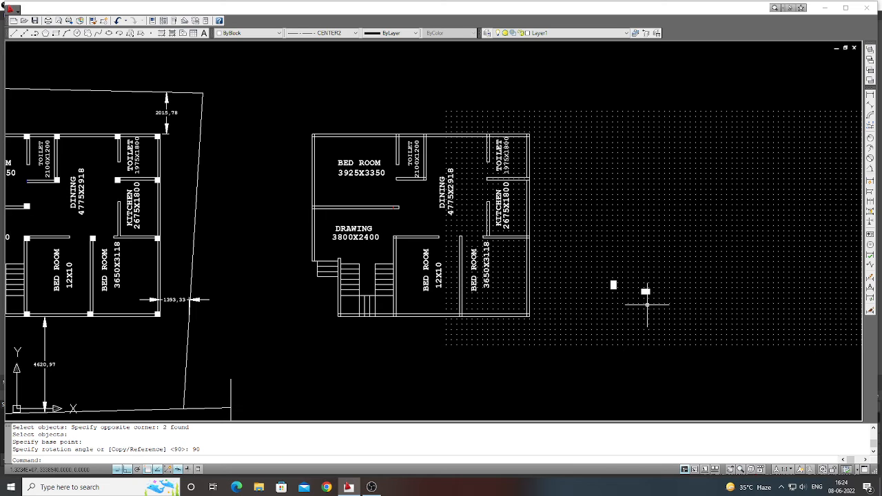
click(660, 310)
click(616, 281)
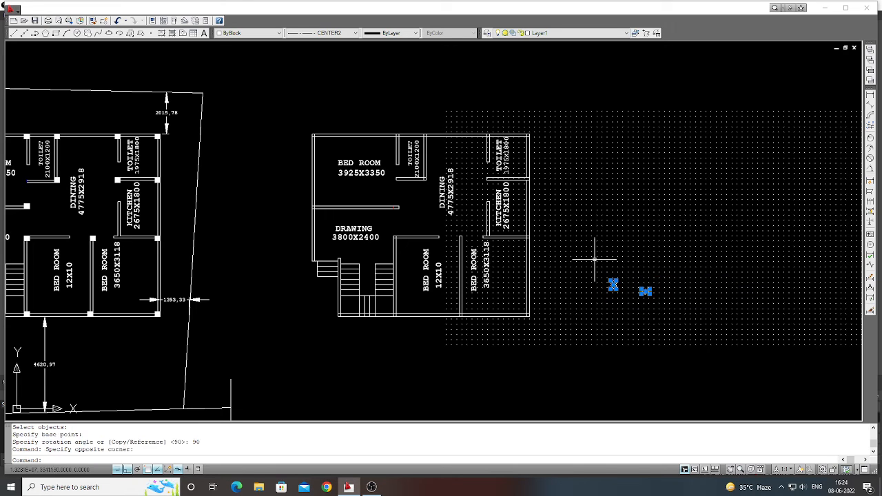
click(279, 33)
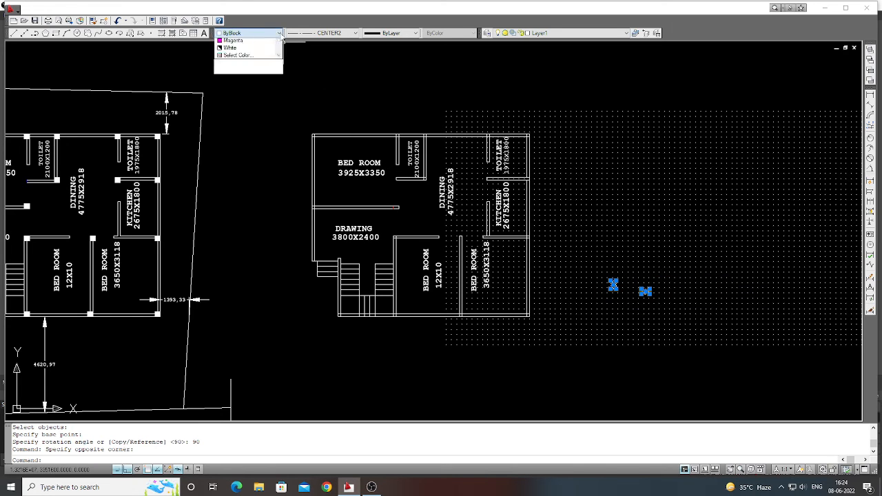
click(255, 58)
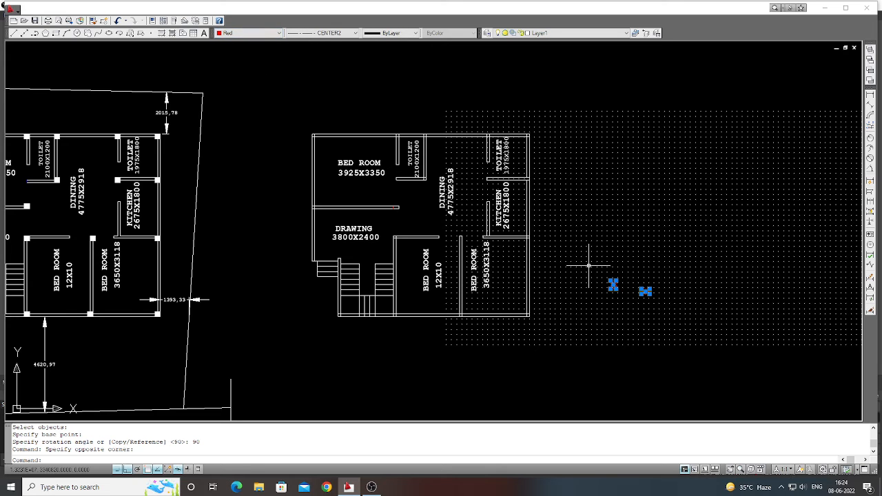
key(Return)
key(Return)
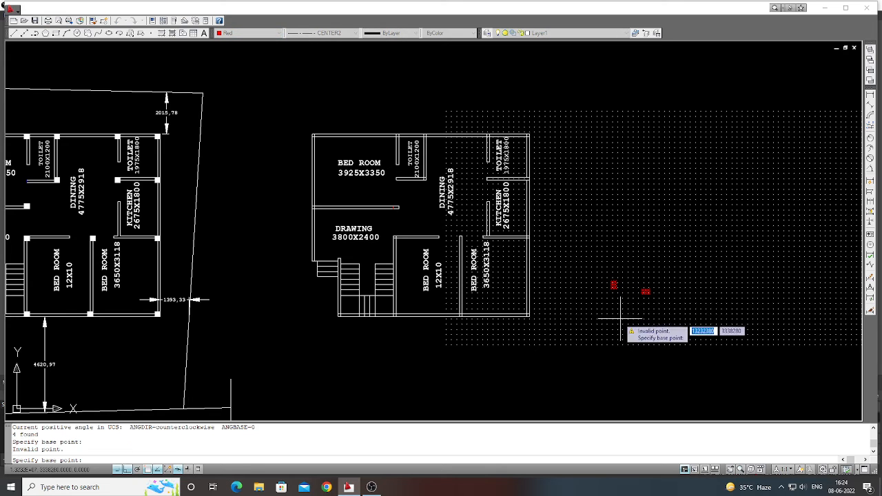
key(Escape)
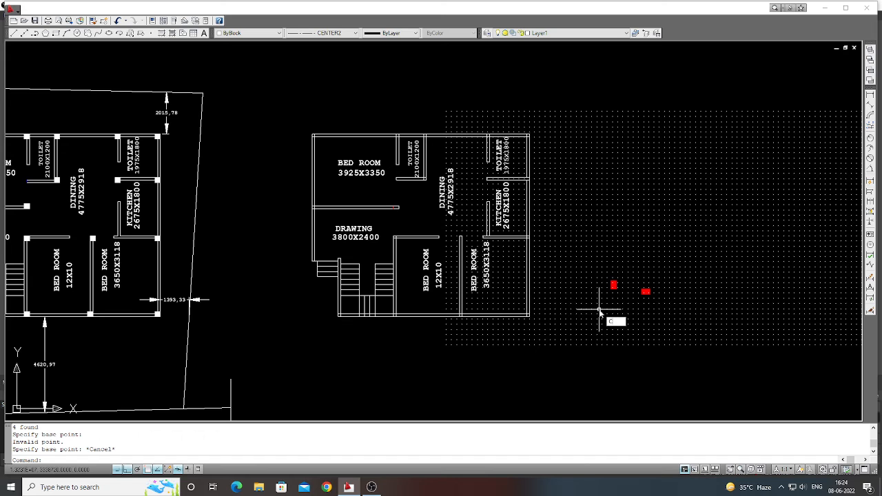
Copy the upright red column onto the upper-left outer wall corner of the 3925X3350 bedroom in the plan without columns.
key(Return)
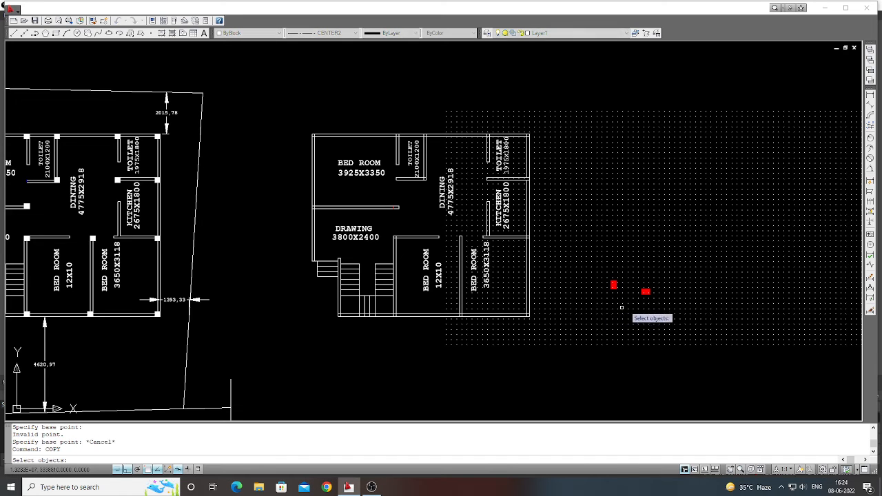
click(629, 305)
click(604, 275)
key(Return)
click(612, 282)
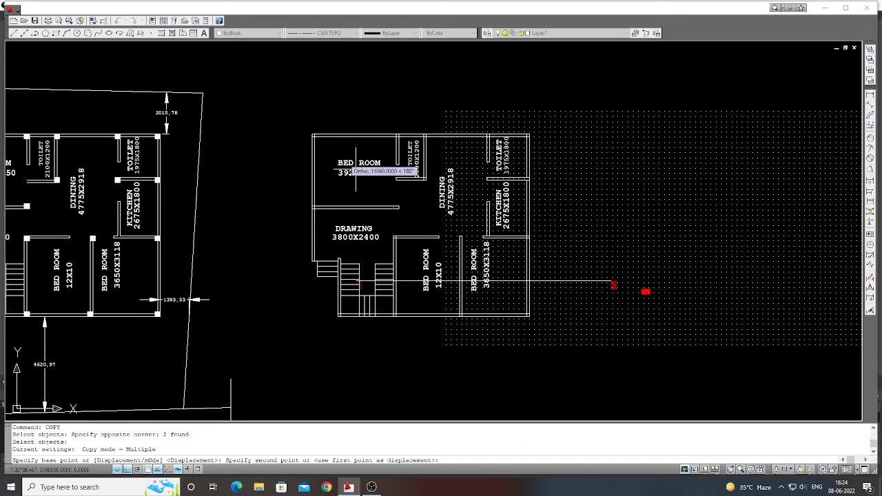
scroll(314, 142, up, 5)
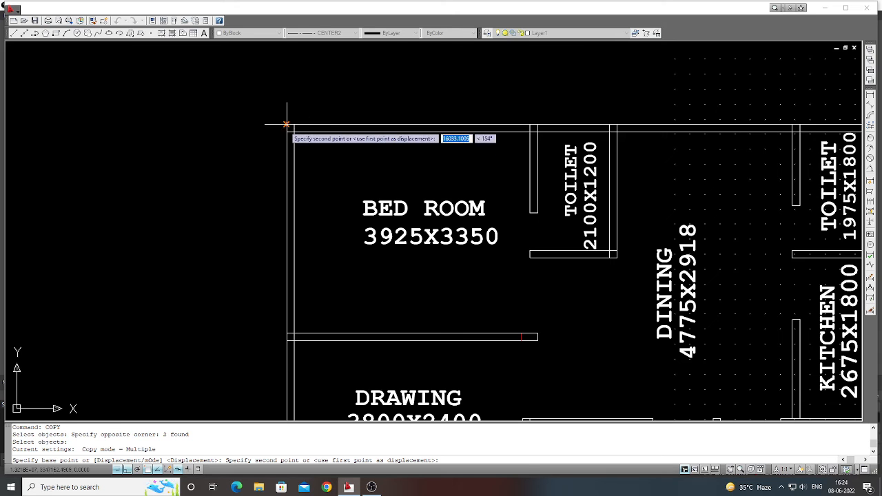
click(288, 126)
key(Return)
scroll(288, 125, down, 5)
scroll(335, 161, up, 3)
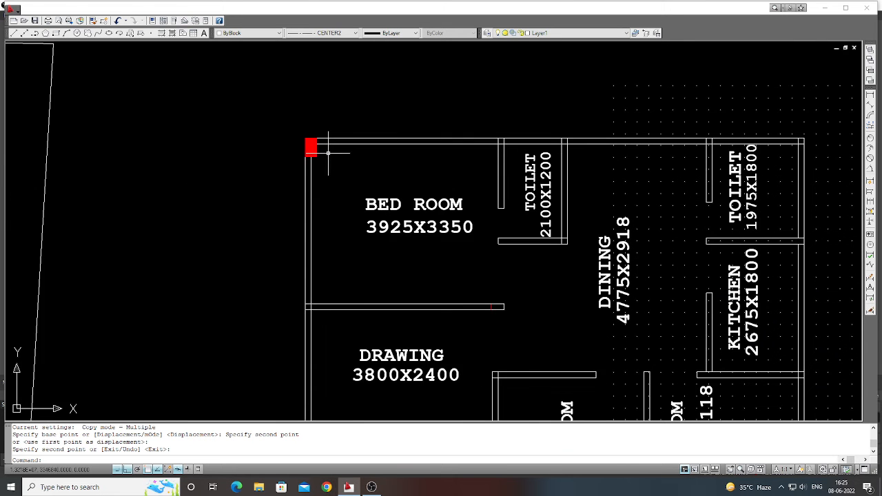
Erase the upright red column and its fill from the bedroom's upper-left wall corner.
text(E)
key(Return)
click(328, 158)
click(312, 150)
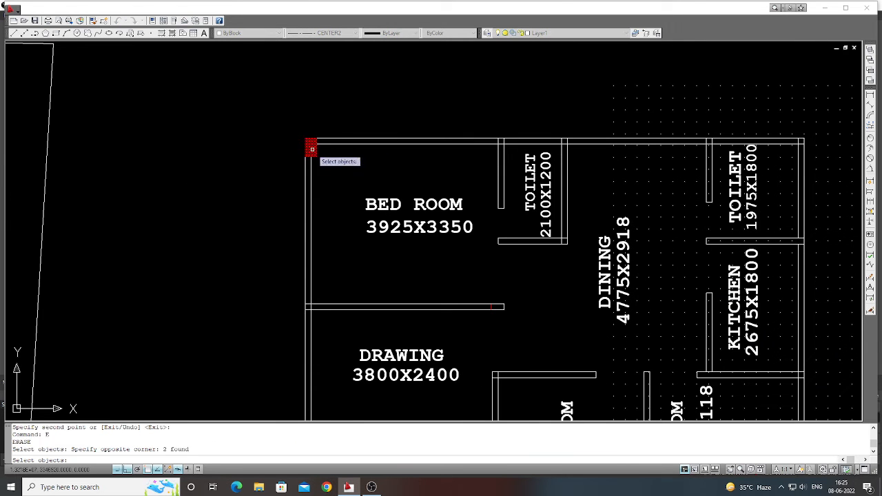
key(Return)
Copy the rotated red column onto the upper-left outer wall corner of the 3925X3350 bedroom in the plan without columns.
scroll(312, 150, down, 5)
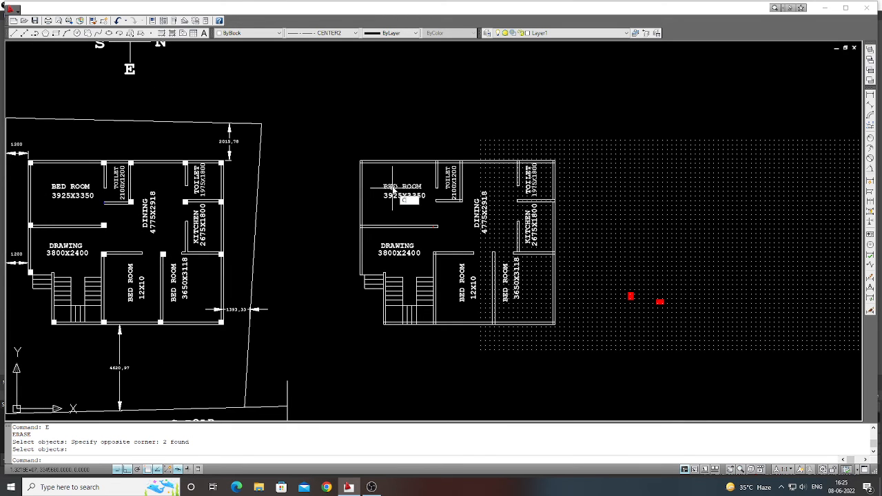
text(COPY)
key(Return)
click(670, 313)
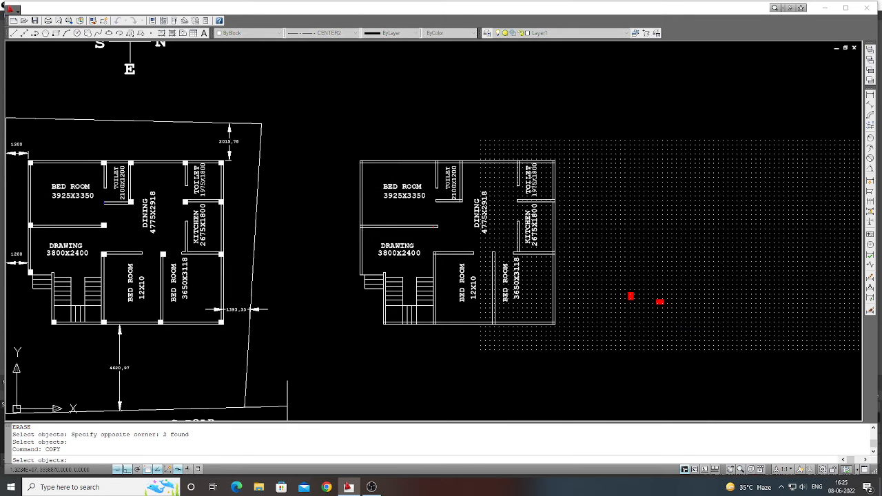
click(646, 293)
key(Return)
click(631, 297)
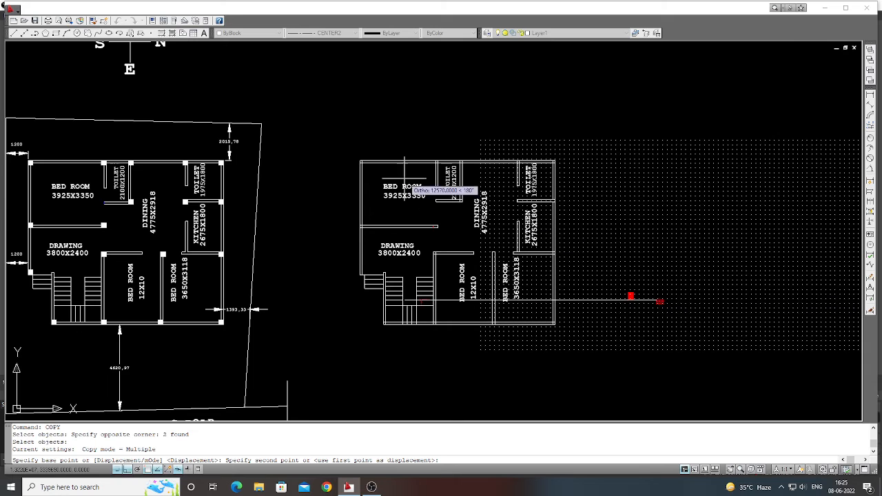
scroll(379, 166, up, 3)
scroll(372, 168, up, 2)
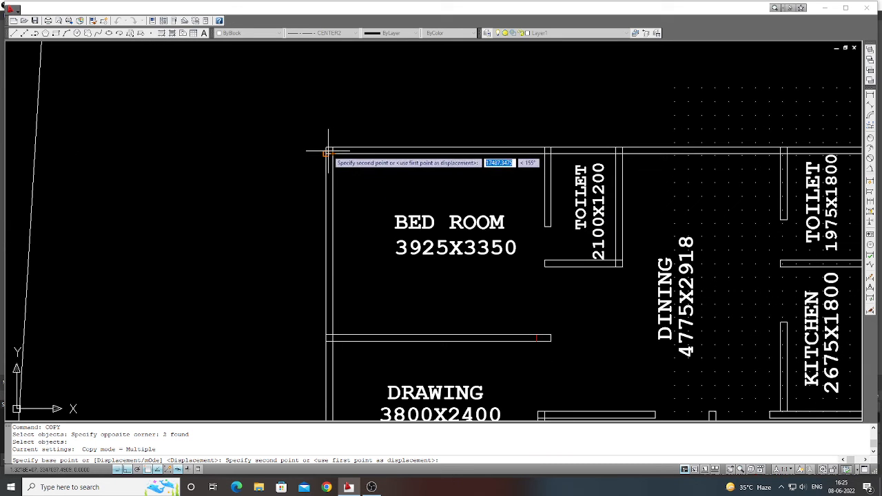
click(326, 147)
key(Return)
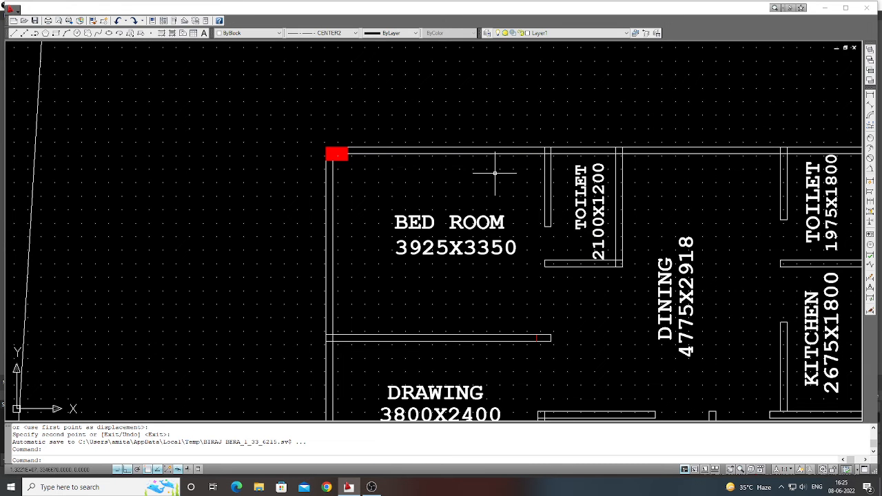
scroll(360, 235, down, 2)
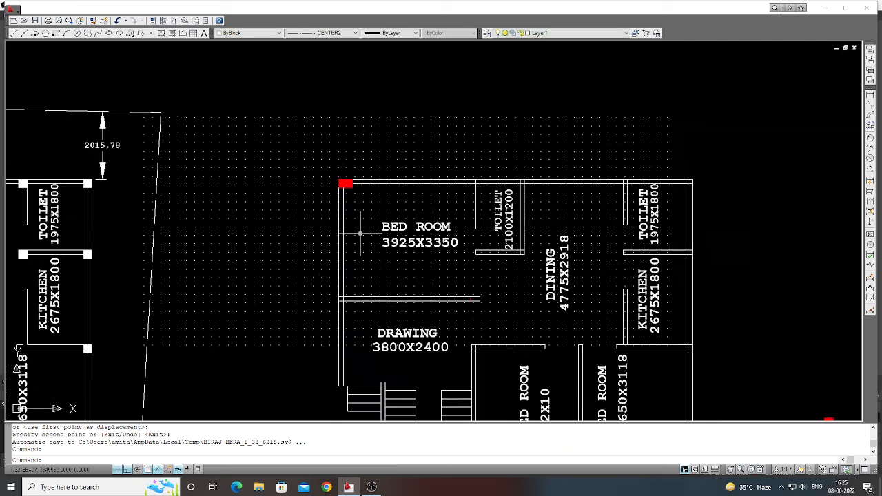
Copy the rotated red column from the 3925X3350 bedroom's upper-left corner onto the top wall's junction with the bedroom's right wall.
scroll(371, 211, up, 2)
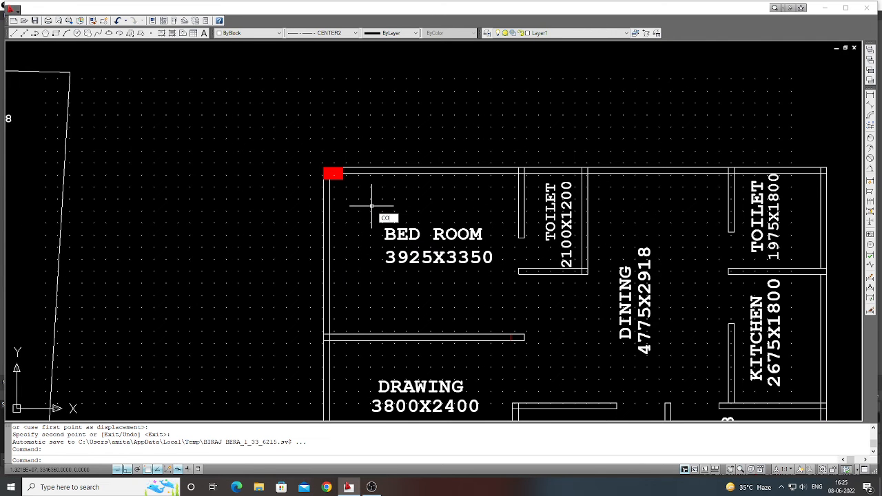
key(Return)
click(354, 188)
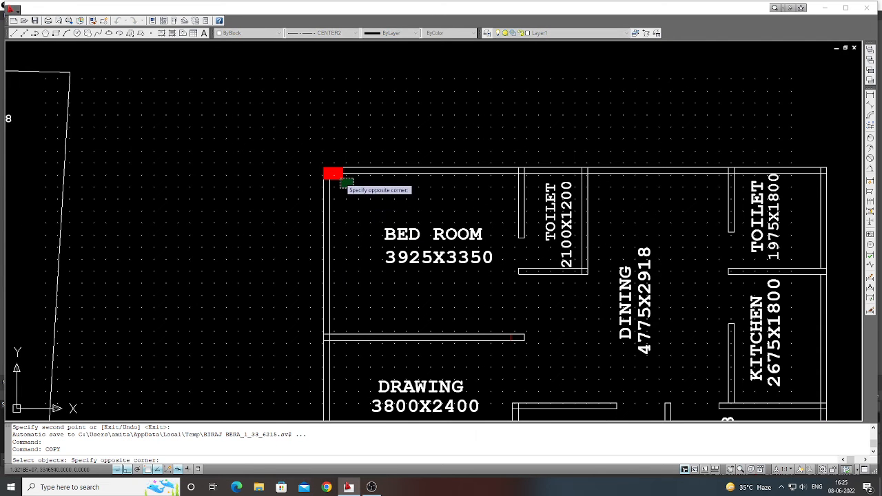
click(339, 177)
key(Return)
click(342, 169)
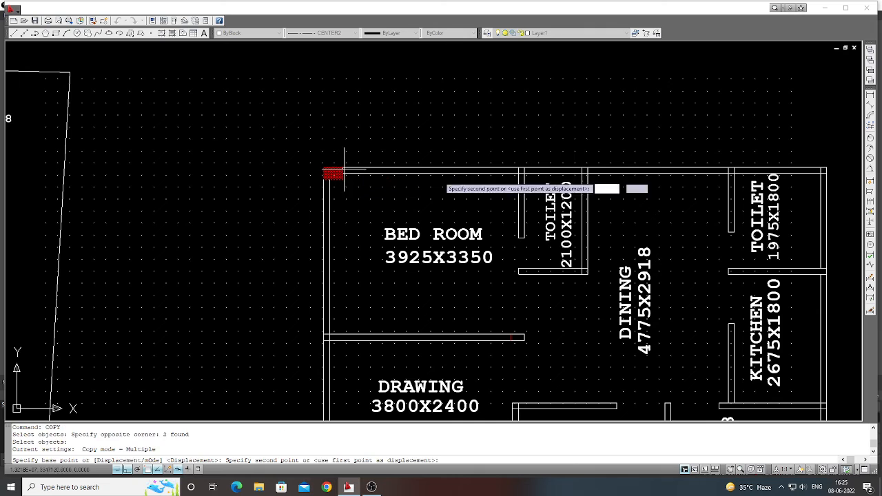
click(524, 168)
key(Return)
scroll(423, 190, down, 3)
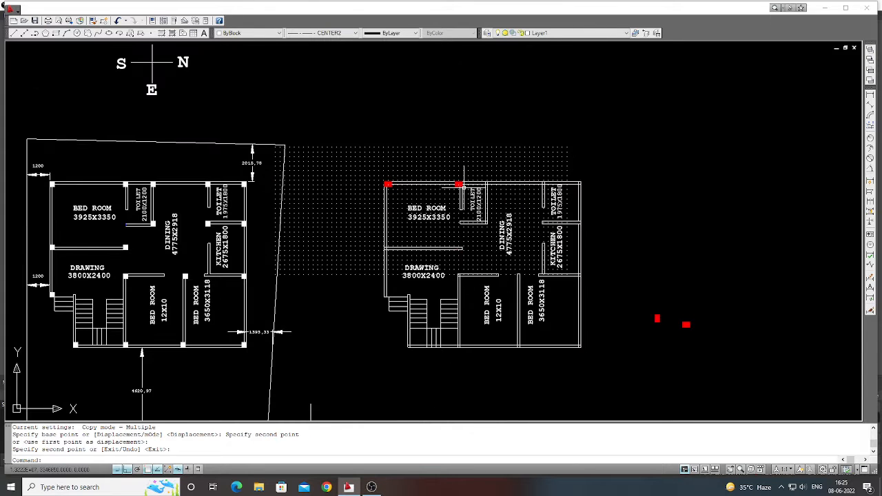
scroll(464, 185, down, 2)
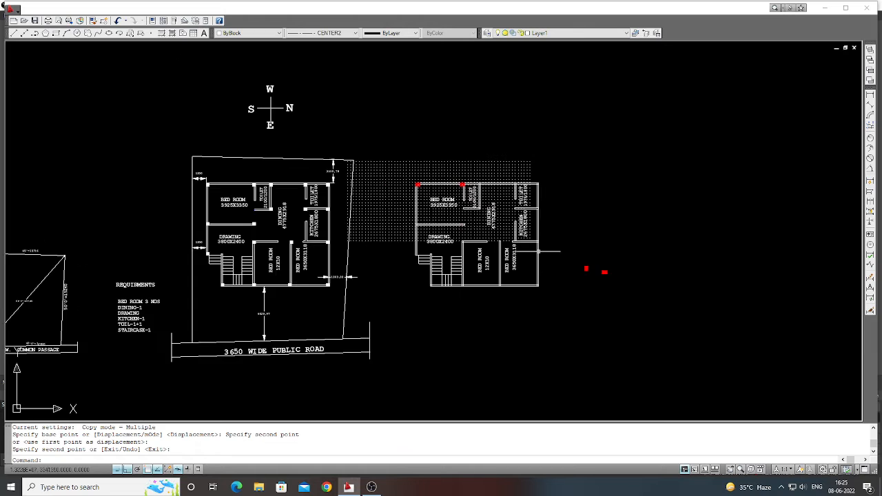
scroll(588, 273, up, 3)
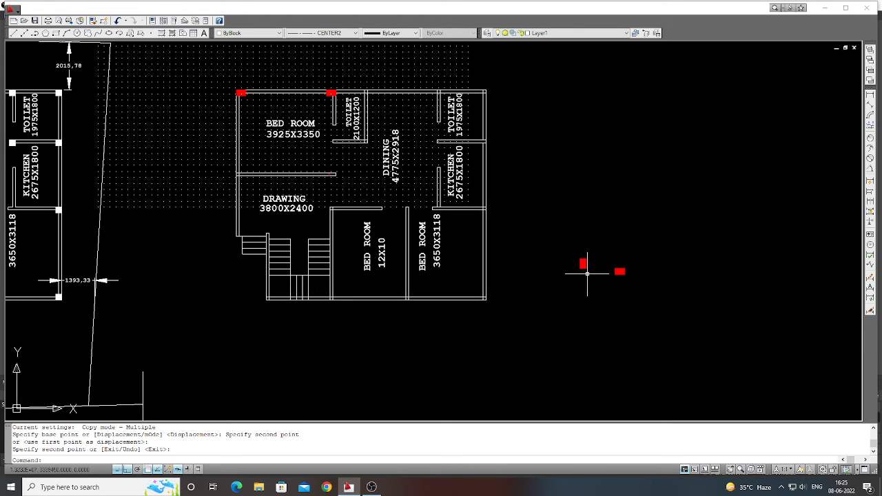
key(Return)
click(626, 277)
click(579, 254)
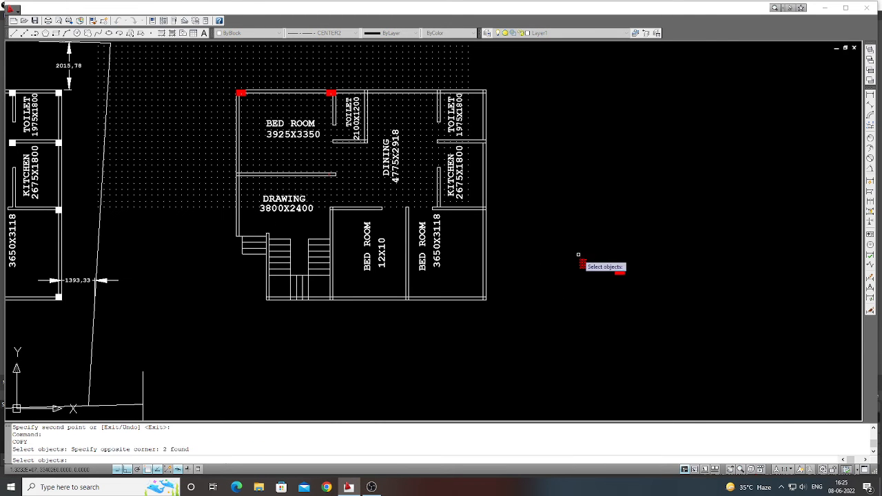
key(Return)
click(583, 262)
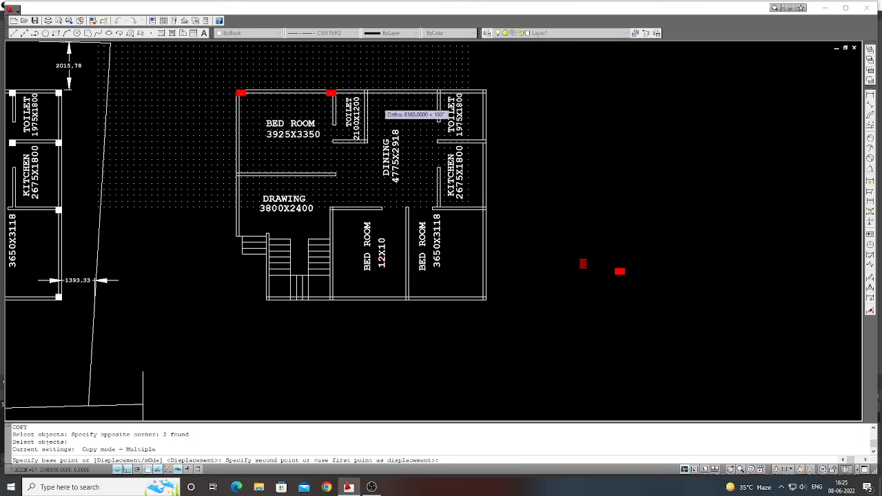
scroll(380, 102, up, 2)
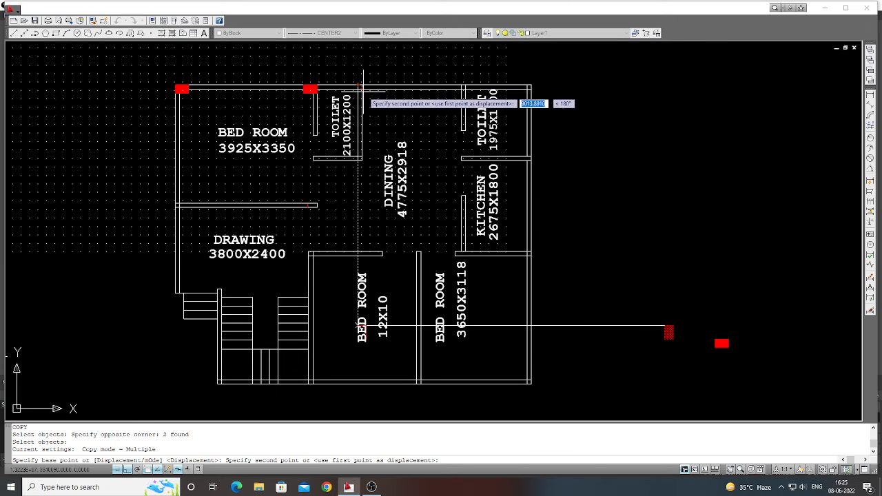
key(Escape)
Copy the rotated red column from beside the plan onto the top wall's junction with the wall between the 2100X1200 toilet and dining.
key(Return)
click(736, 343)
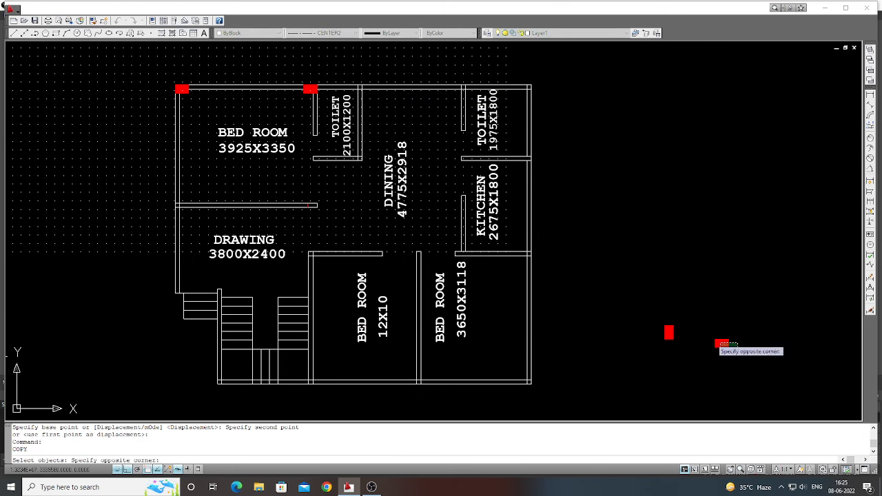
click(717, 343)
key(Return)
click(720, 341)
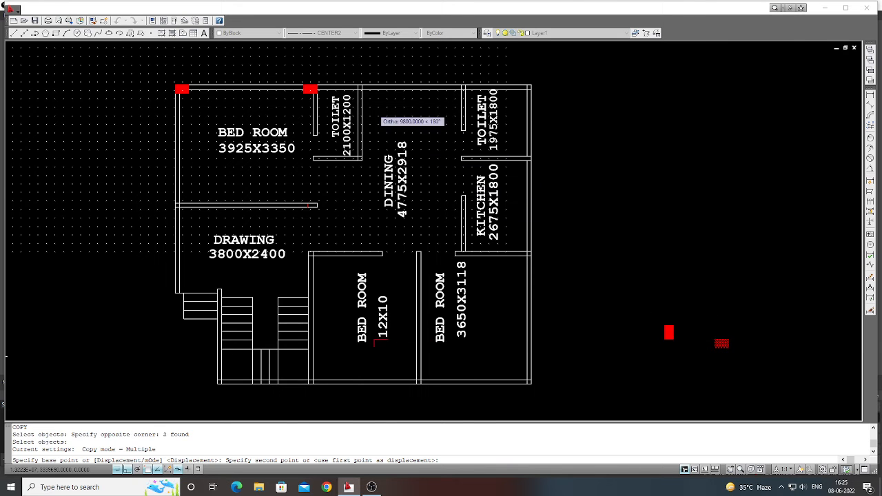
scroll(376, 107, up, 2)
click(360, 84)
key(Return)
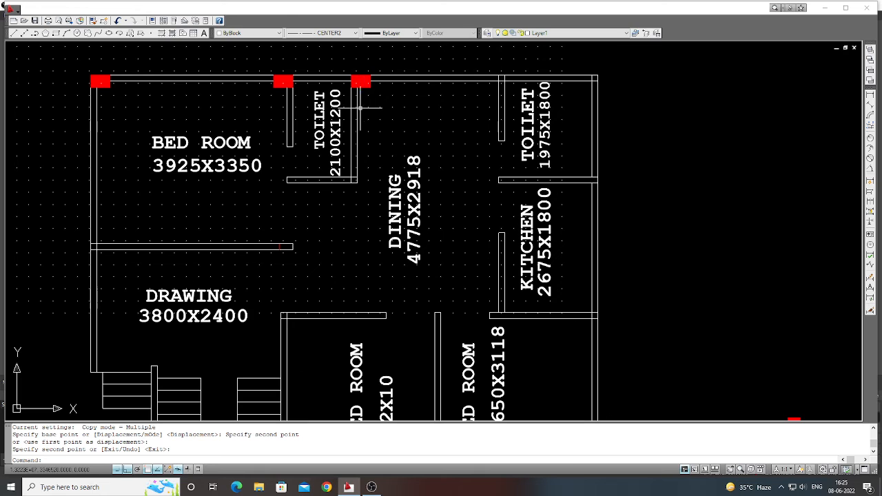
Copy the upright red column from beside the plan onto the top wall's junction with the wall between dining and the 1975X1800 toilet.
scroll(373, 153, down, 2)
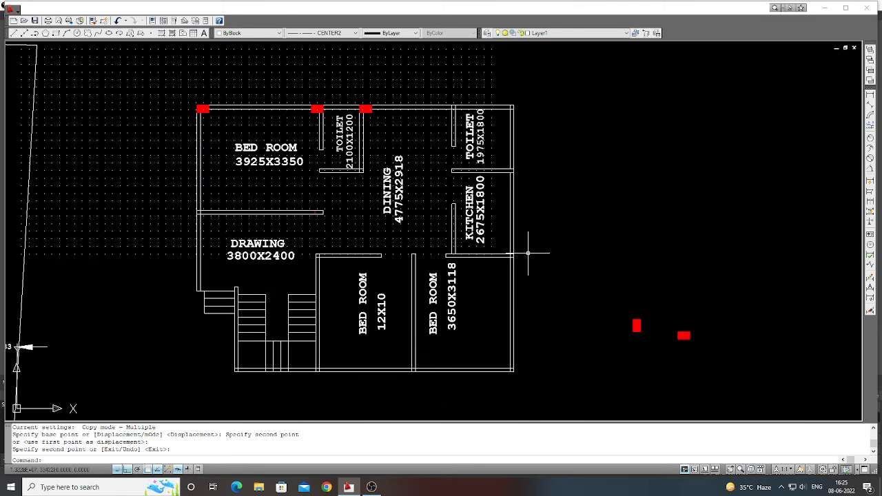
key(Return)
click(690, 353)
click(616, 305)
key(Return)
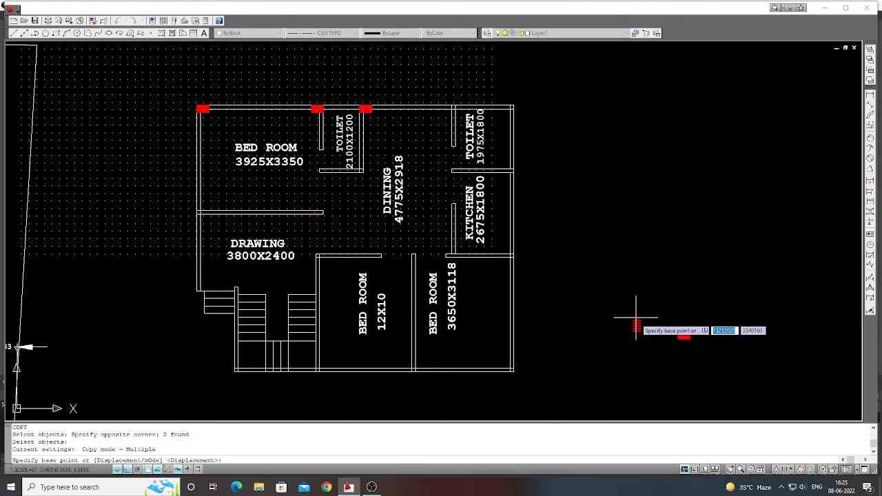
click(636, 320)
scroll(449, 104, up, 3)
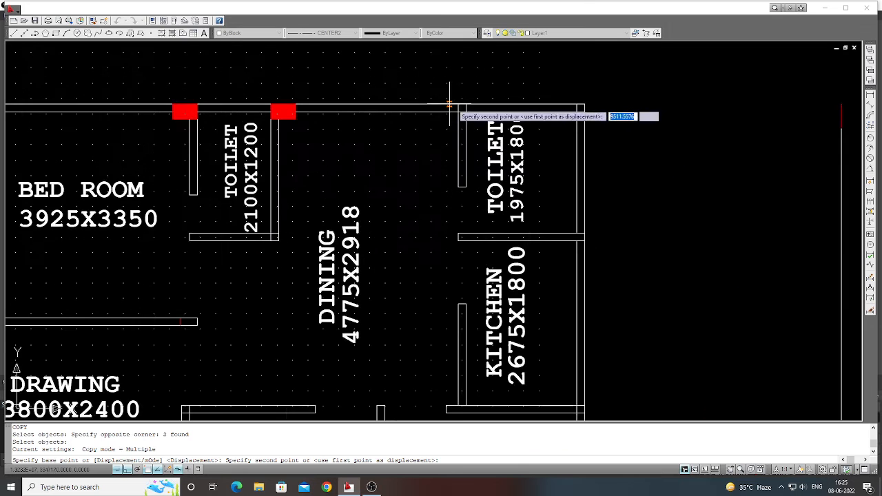
click(464, 104)
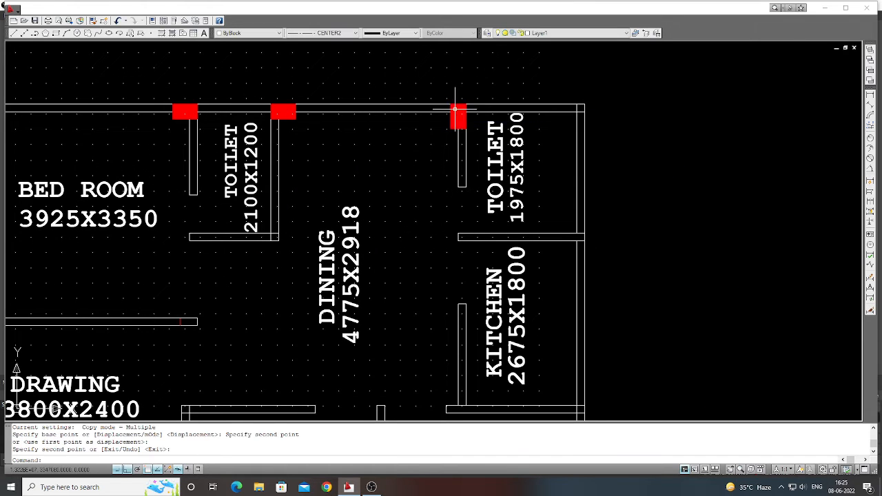
scroll(460, 109, down, 5)
key(Return)
Copy the upright red column from beside the plan onto the upper-right outer wall corner at the 1975X1800 toilet.
key(Return)
click(600, 306)
click(579, 275)
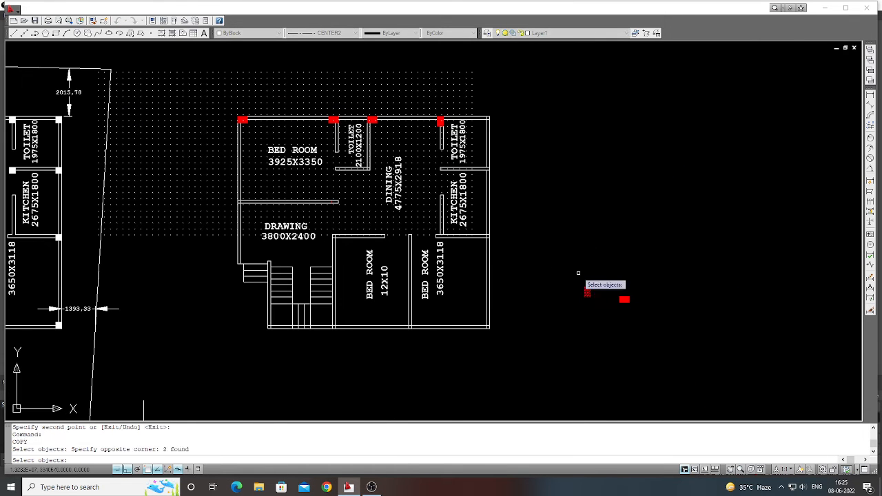
key(Return)
scroll(588, 284, up, 2)
click(588, 288)
scroll(544, 235, down, 2)
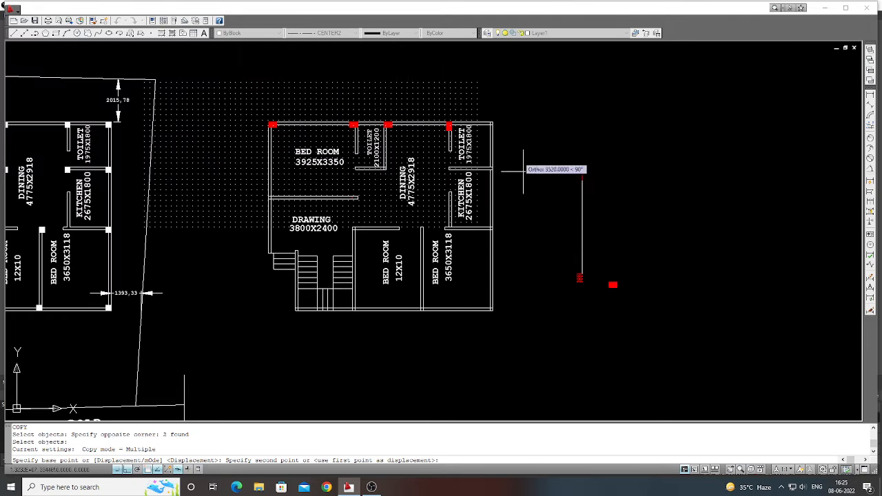
scroll(489, 122, up, 2)
click(489, 120)
key(Return)
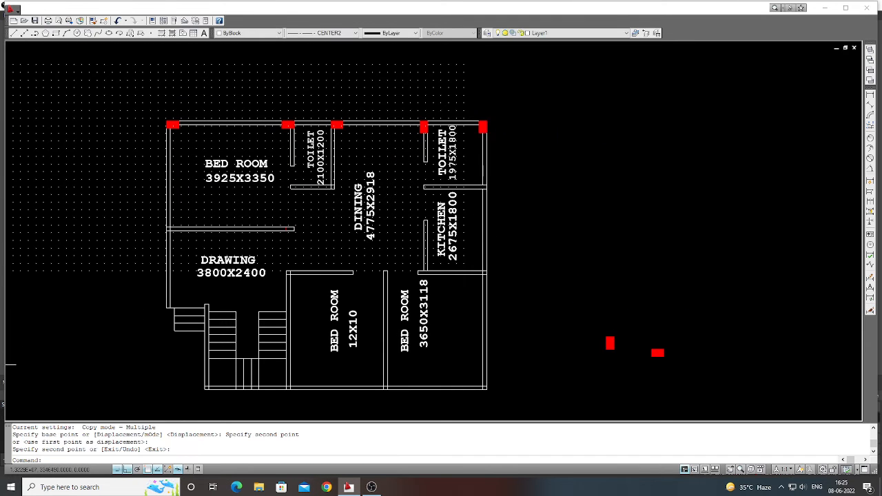
Copy the upright red column onto the right outer wall where the wall between the 1975X1800 toilet and the kitchen meets it.
scroll(506, 141, down, 2)
key(Return)
click(587, 296)
click(569, 262)
key(Return)
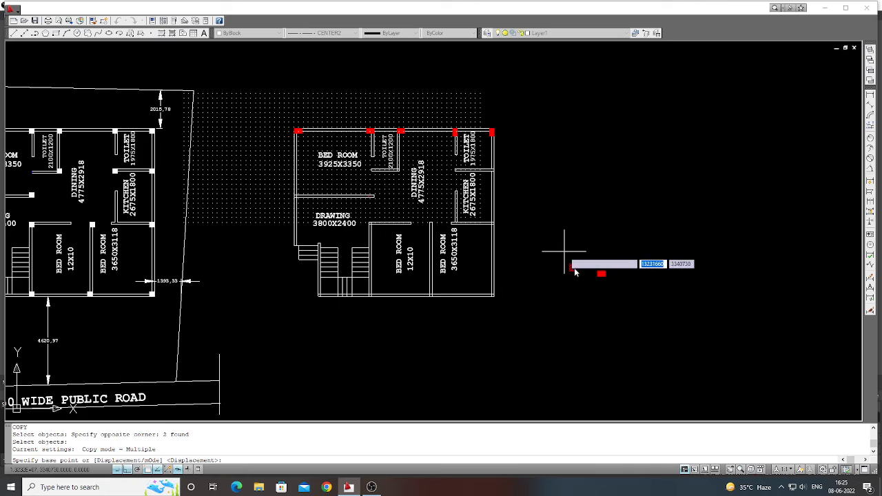
scroll(571, 266, up, 2)
click(571, 253)
scroll(544, 260, down, 2)
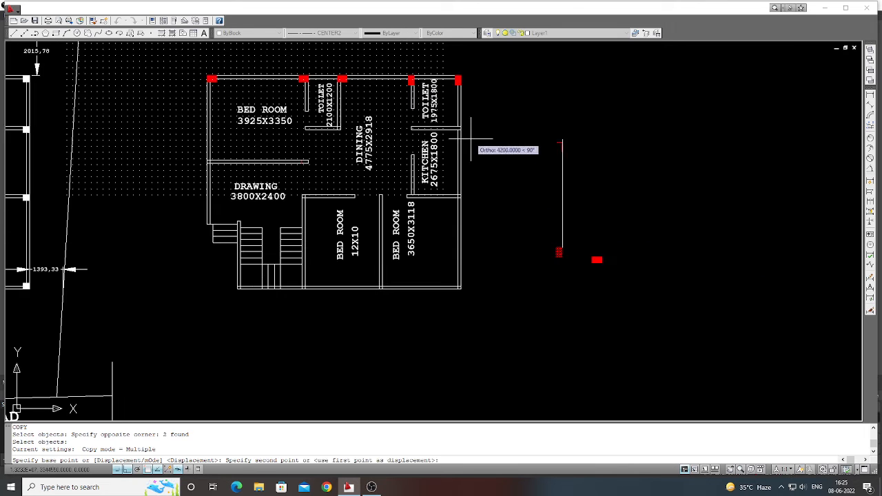
scroll(457, 129, up, 2)
click(457, 125)
key(Return)
key(Return)
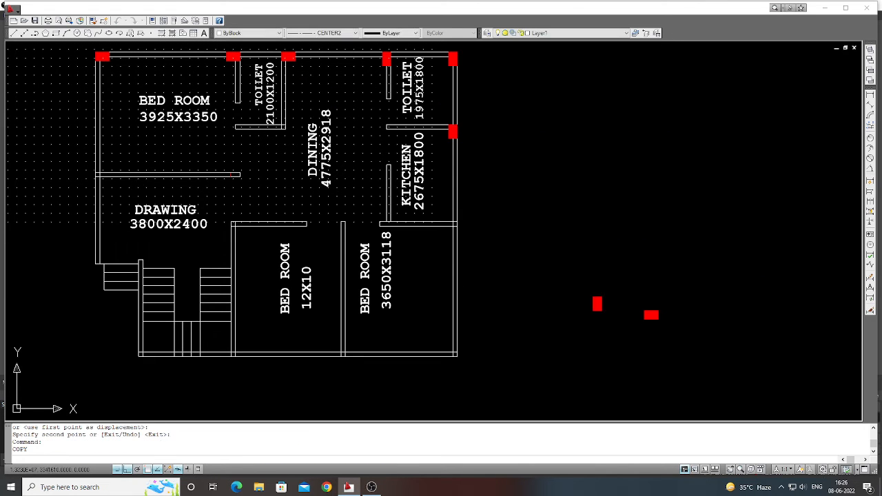
key(Return)
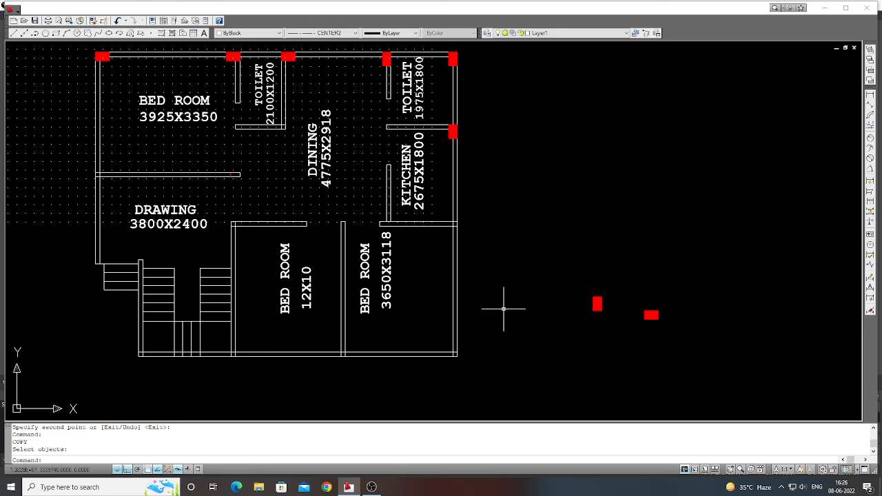
Draw a vertical line from the lower end of the 1975X1800 toilet's left wall down past the toilet-kitchen partition.
key(Return)
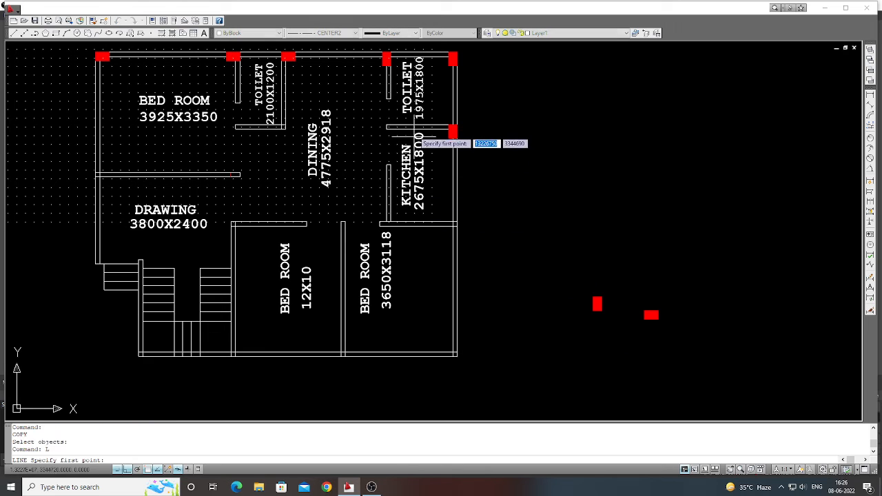
click(391, 98)
click(390, 139)
key(Return)
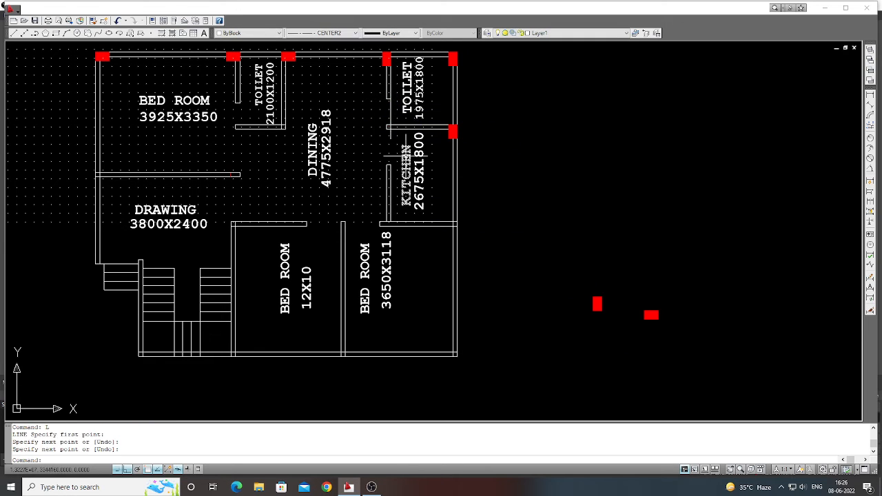
Copy the upright red column onto the left end of the toilet-kitchen partition, aligned with the vertical line.
text(COPY)
key(Return)
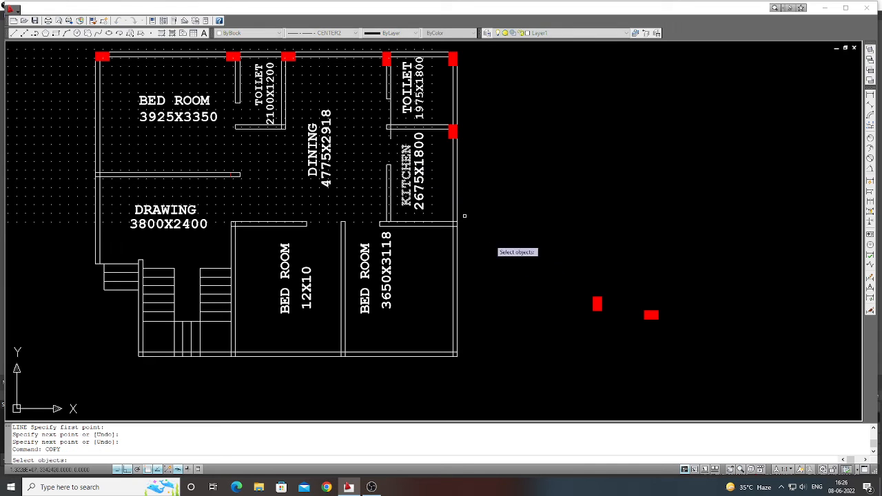
click(610, 323)
click(593, 293)
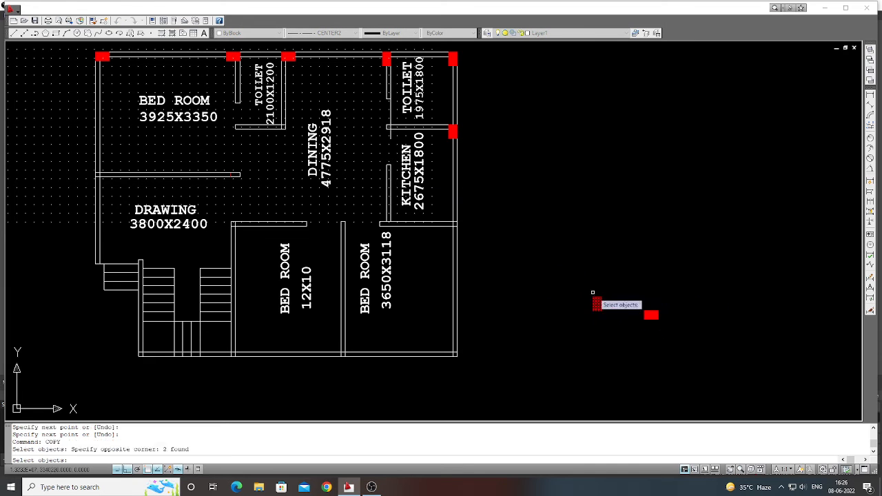
key(Return)
click(601, 297)
scroll(409, 103, up, 2)
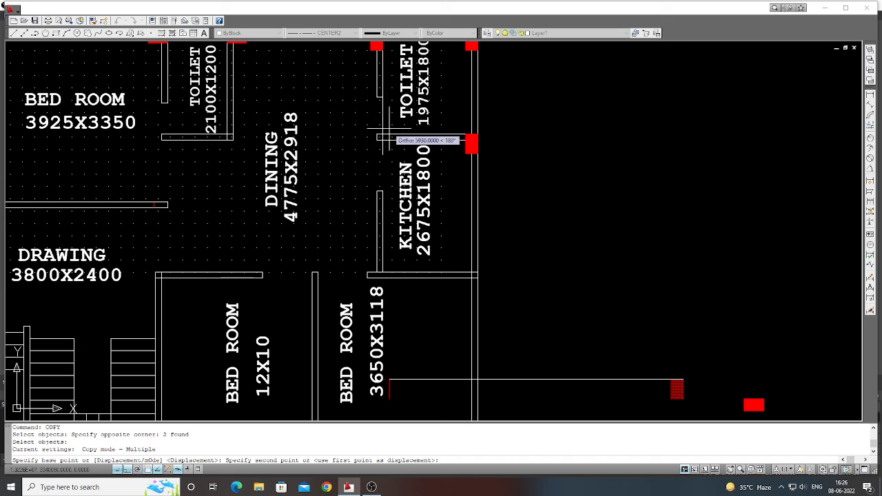
click(380, 138)
key(Return)
Erase the upright red column and its fill from the top wall between dining and the 1975X1800 toilet.
scroll(408, 153, down, 2)
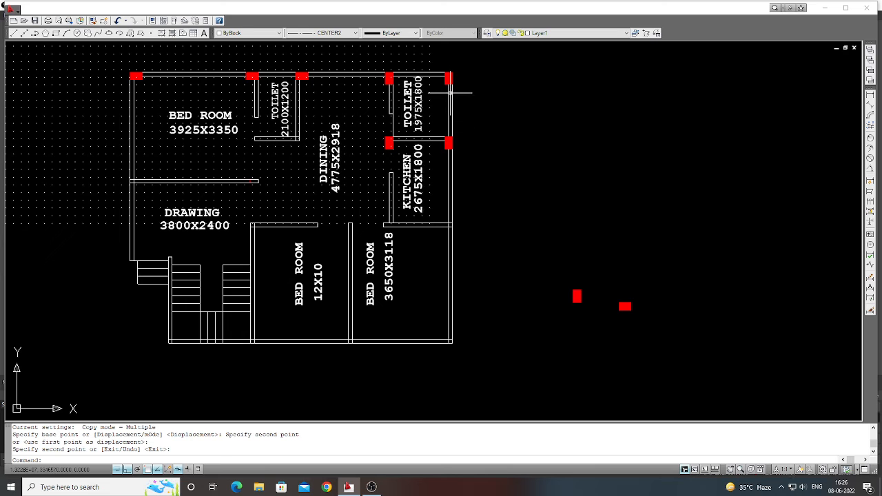
scroll(409, 80, up, 2)
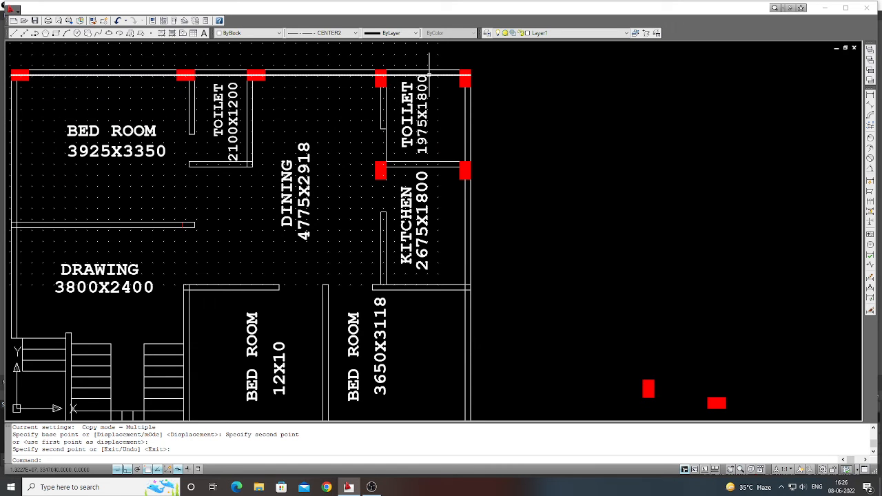
text(e)
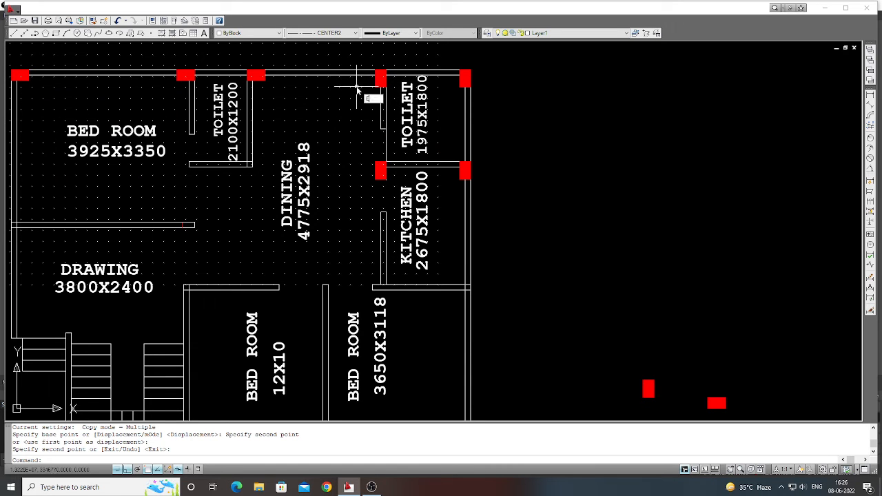
key(Return)
scroll(362, 87, up, 2)
click(381, 90)
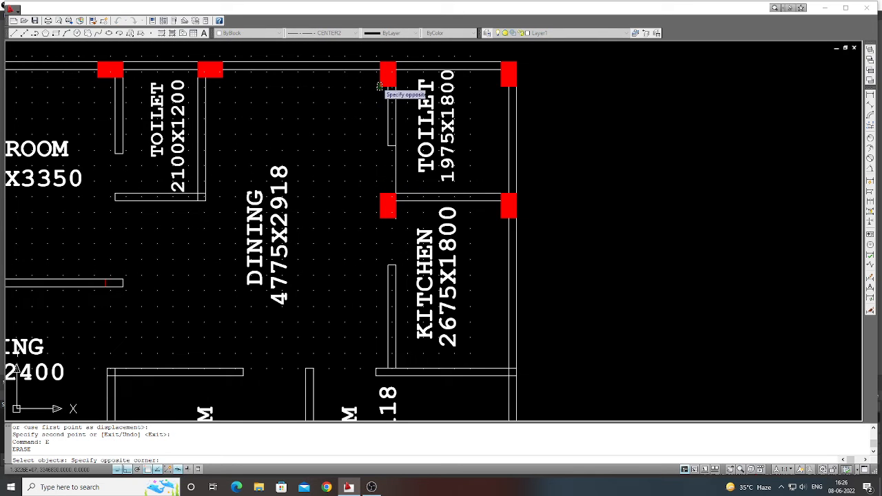
click(376, 83)
key(Return)
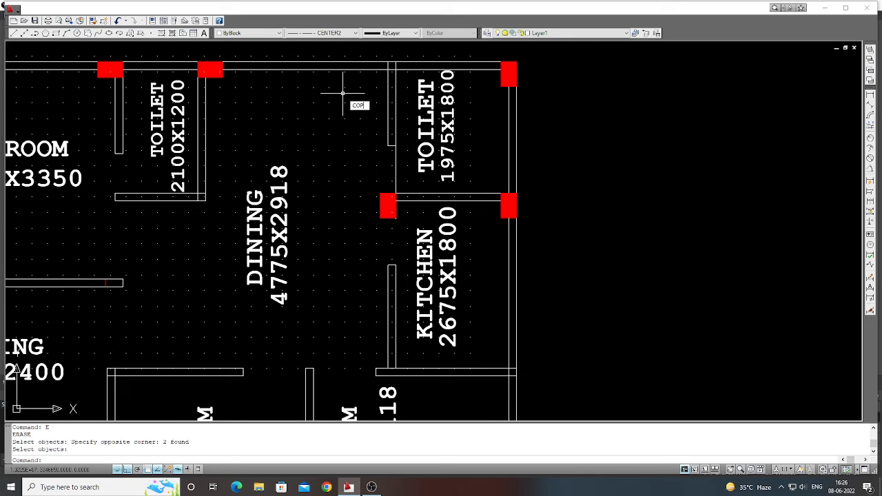
Copy the horizontal red column from the 2100X1200 toilet's right wall to the top-wall junction with the 1975X1800 toilet's left wall.
key(Return)
click(245, 83)
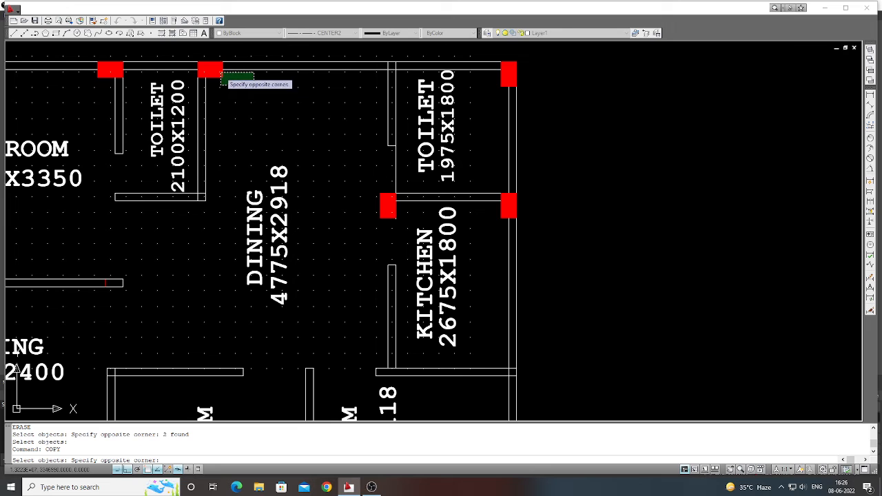
click(219, 72)
key(Return)
click(222, 68)
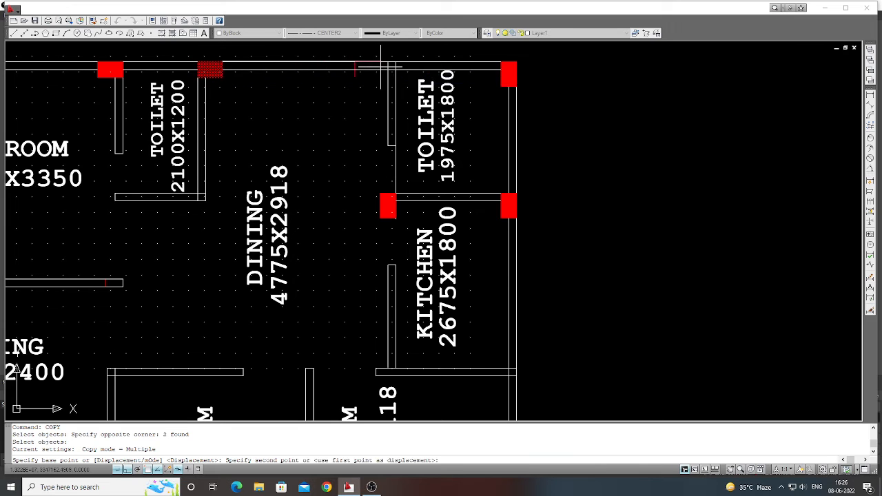
click(394, 69)
key(Return)
Copy the upright red column onto the right outer wall where the wall between the kitchen and the 3650X3118 bedroom meets it.
scroll(460, 102, down, 4)
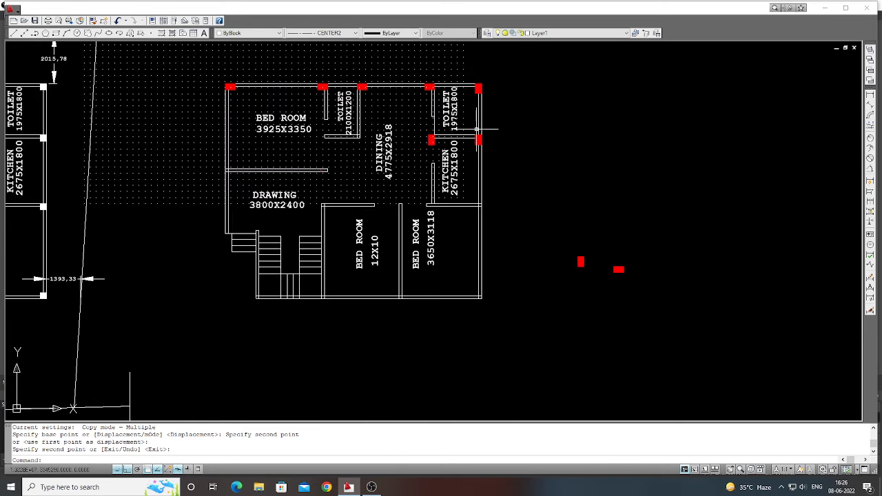
scroll(521, 163, up, 2)
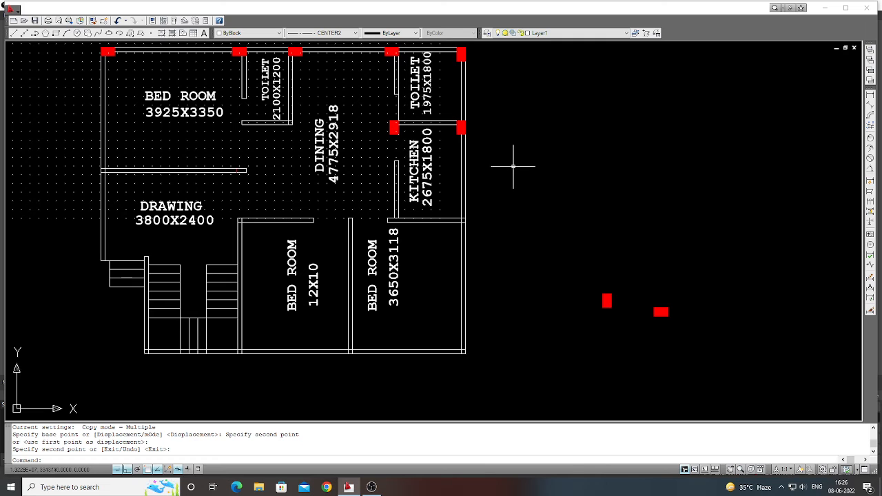
text(c)
key(Return)
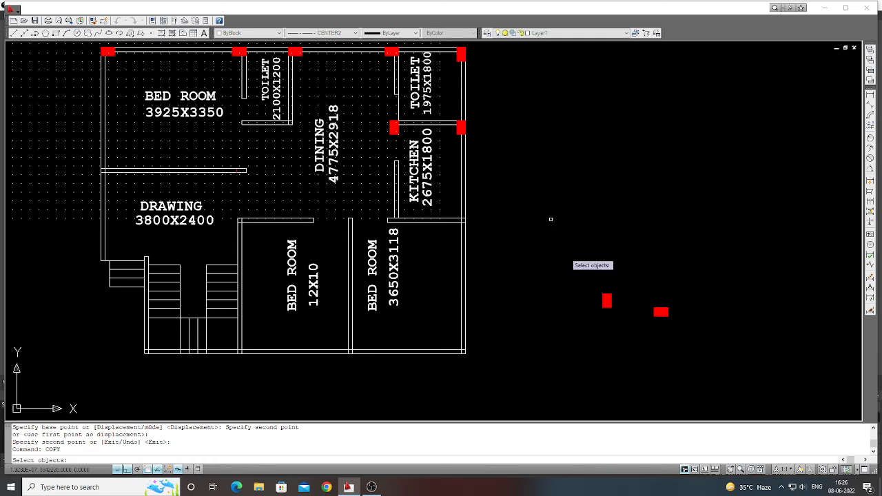
click(627, 322)
click(598, 286)
key(Return)
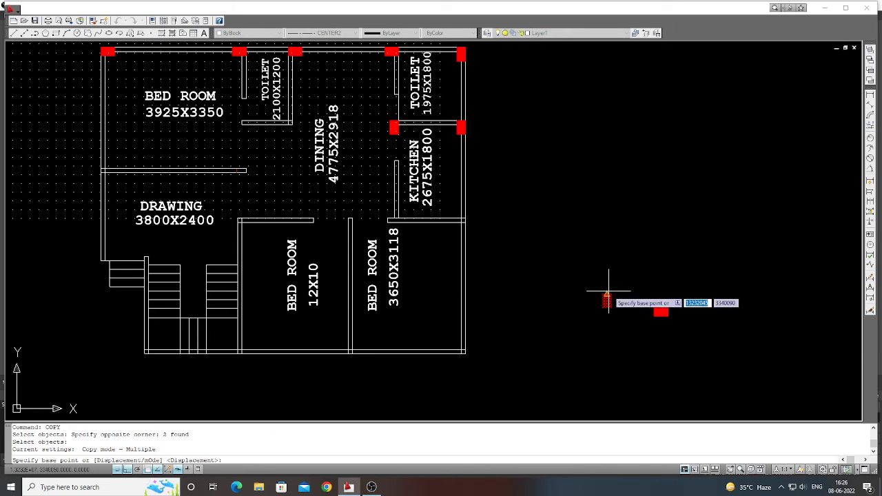
click(613, 295)
scroll(459, 238, up, 2)
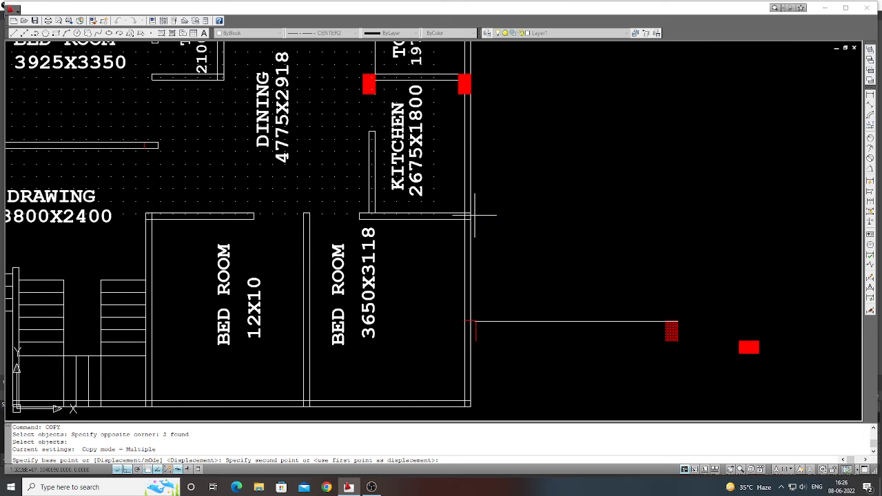
click(472, 217)
scroll(474, 220, down, 2)
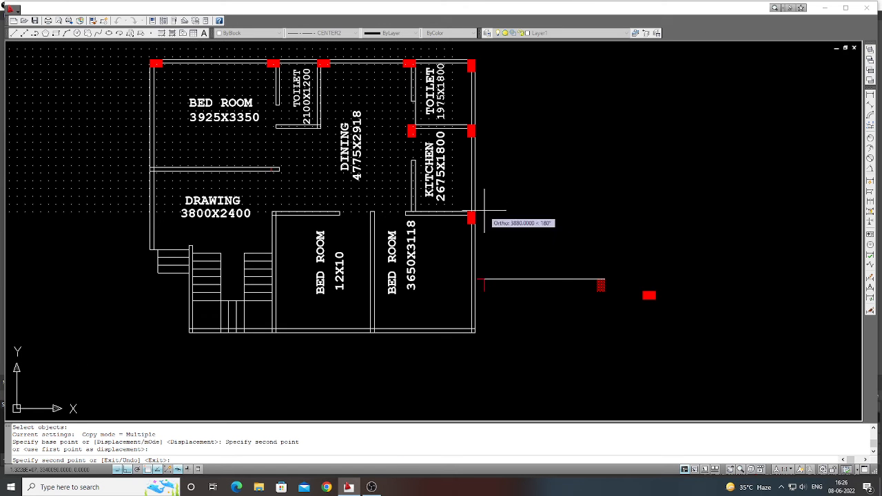
key(Return)
Copy the upright red column onto the lower right outer corner of the 3650X3118 bedroom.
key(Return)
click(610, 295)
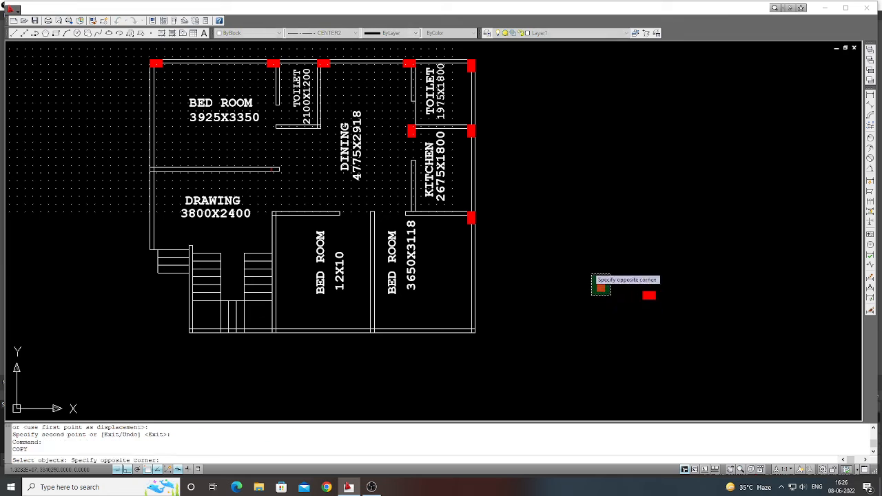
click(591, 274)
key(Return)
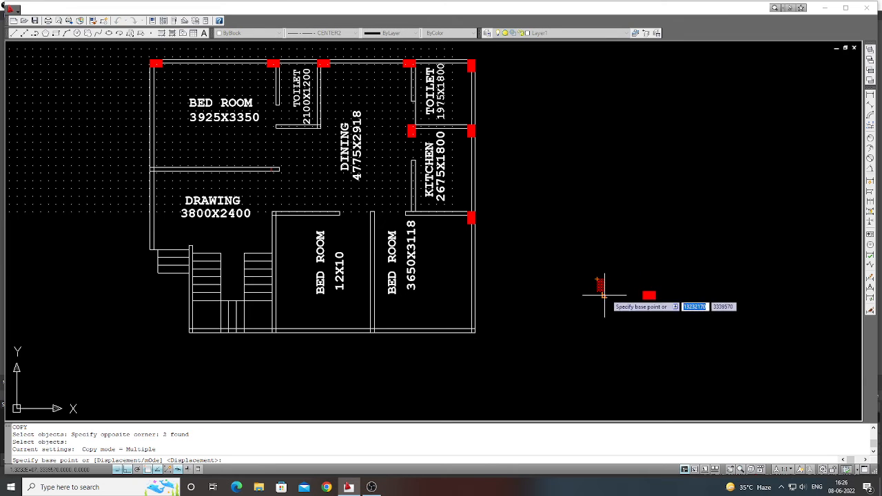
click(603, 291)
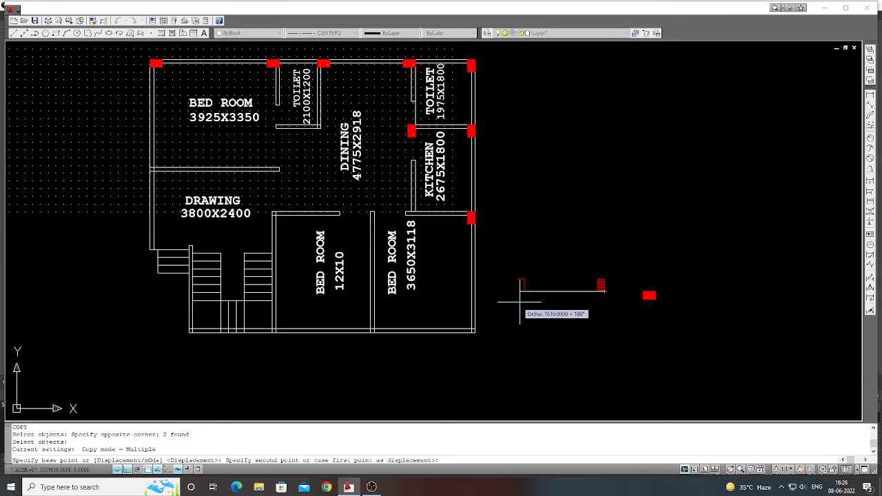
click(476, 327)
key(Return)
Copy the upright red column onto the bottom wall at the partition between the two lower bedrooms and at the 12X10 bedroom's left wall.
key(Return)
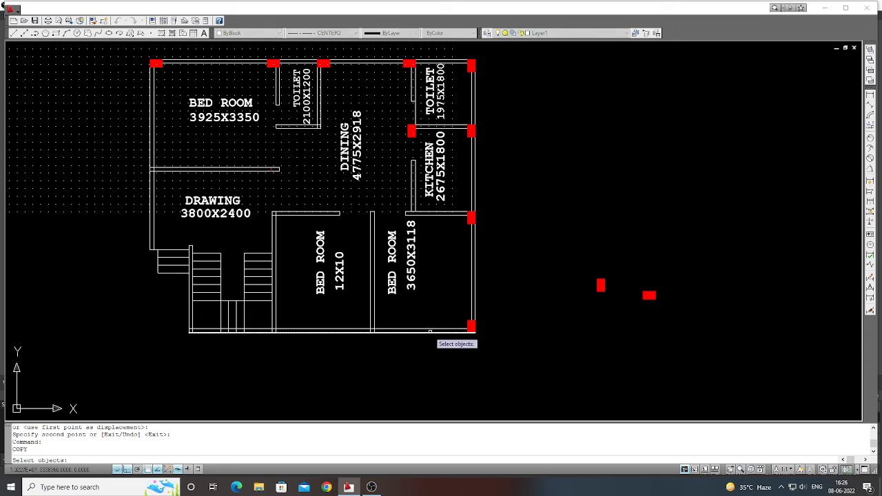
key(Return)
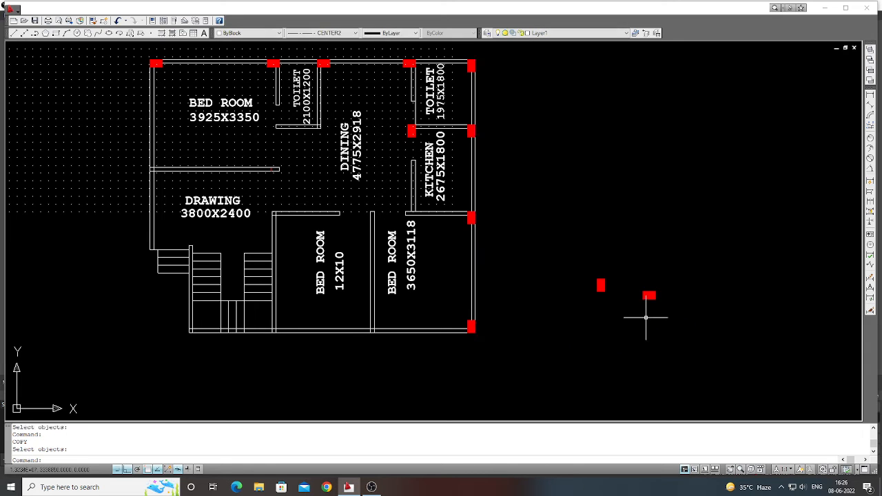
key(Return)
click(615, 307)
click(584, 270)
key(Return)
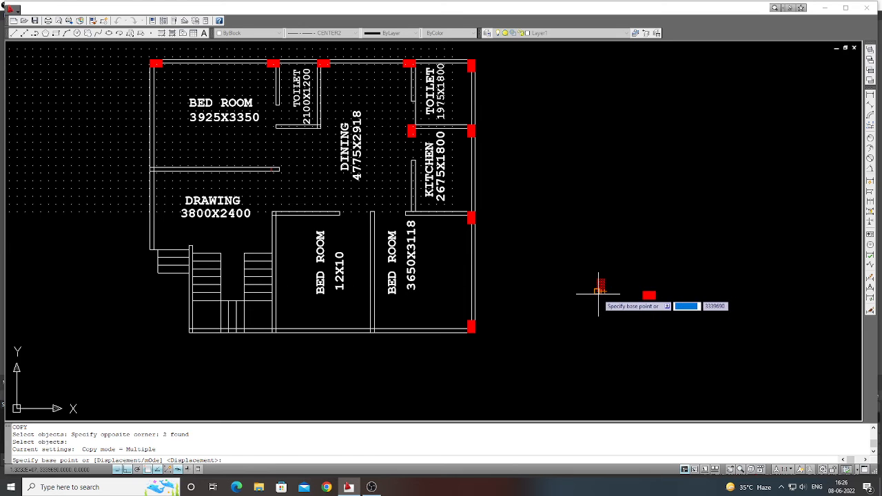
click(371, 332)
click(373, 330)
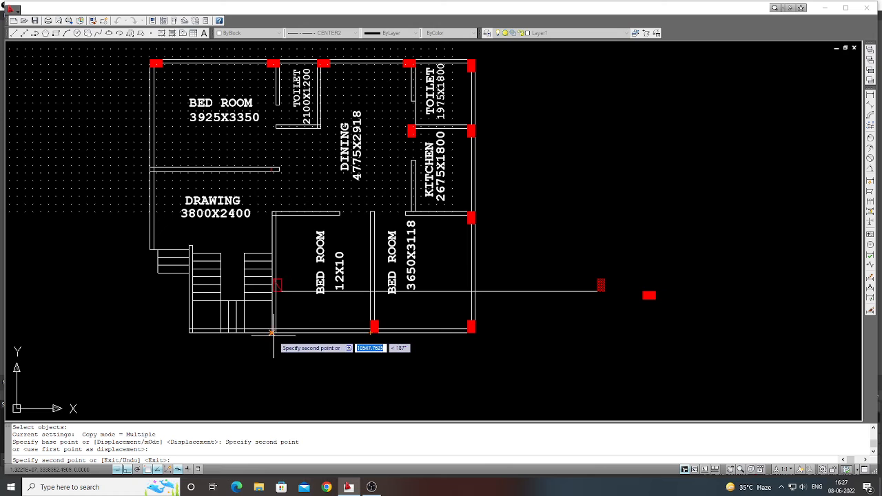
click(273, 332)
key(Return)
Copy the upright red column onto the upper end of the partition between the lower bedrooms and the 12X10 bedroom's upper left corner.
key(Return)
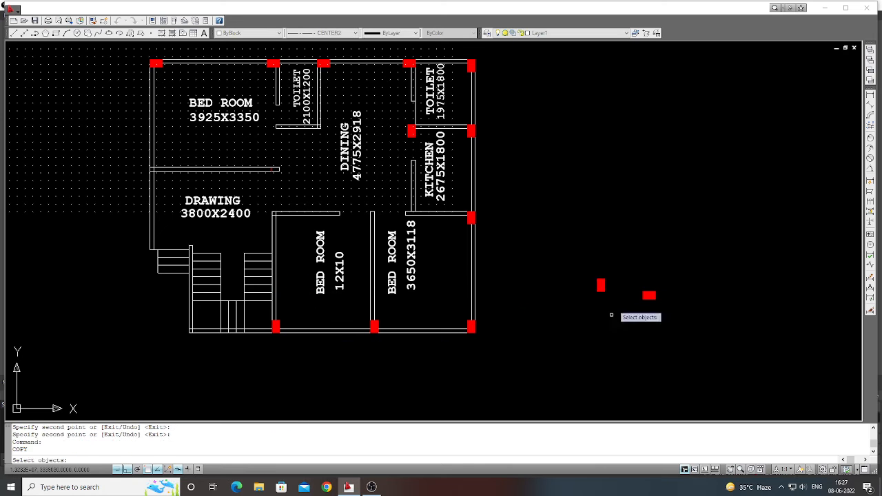
click(610, 315)
click(584, 261)
key(Return)
click(596, 275)
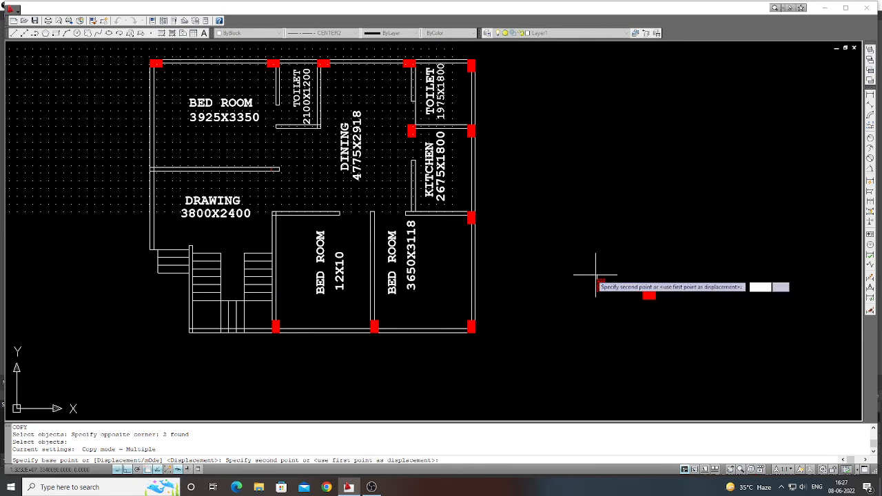
scroll(367, 211, up, 2)
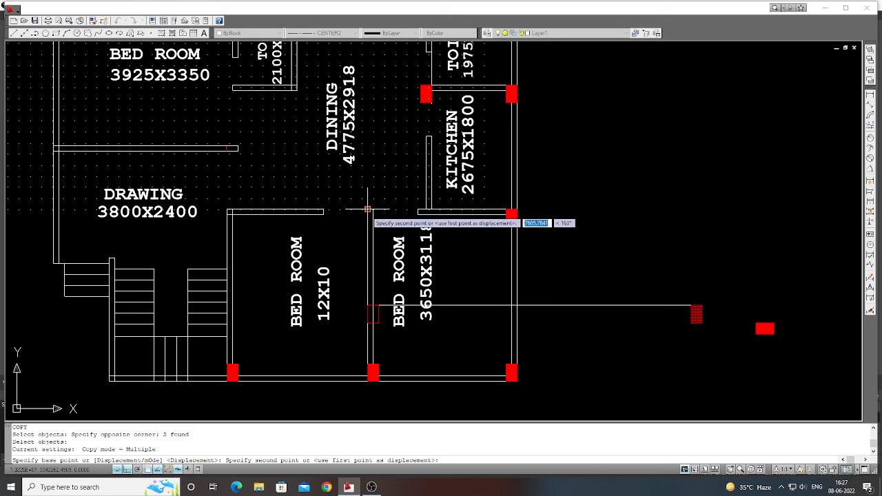
click(367, 209)
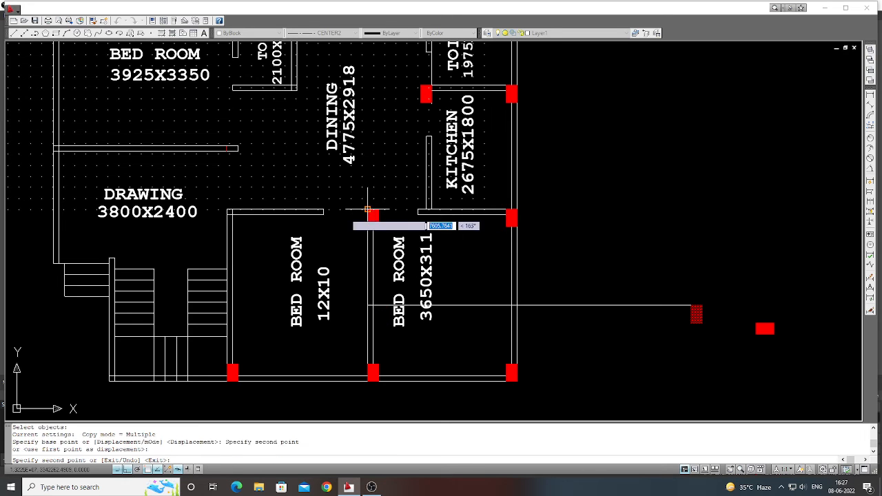
click(232, 210)
key(Return)
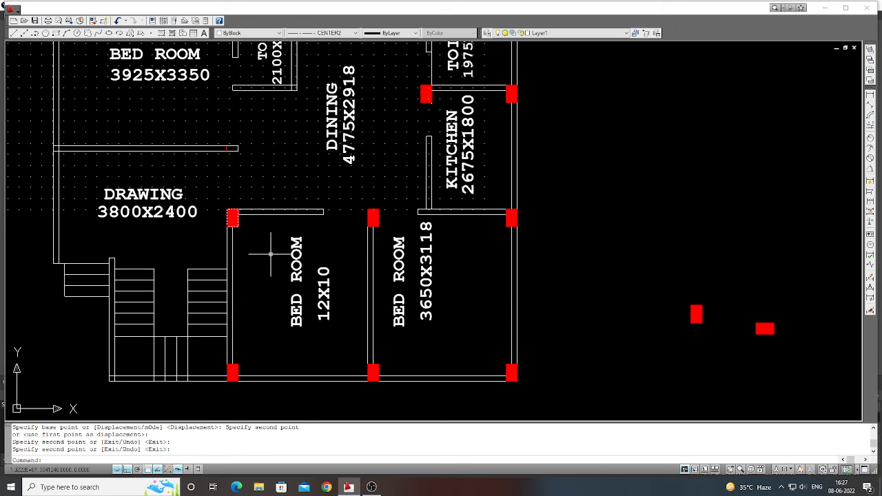
key(Return)
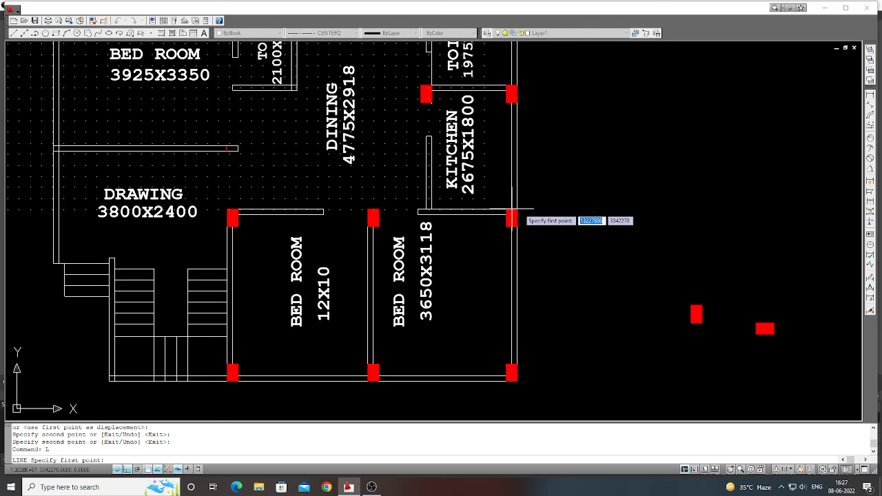
click(516, 209)
key(Return)
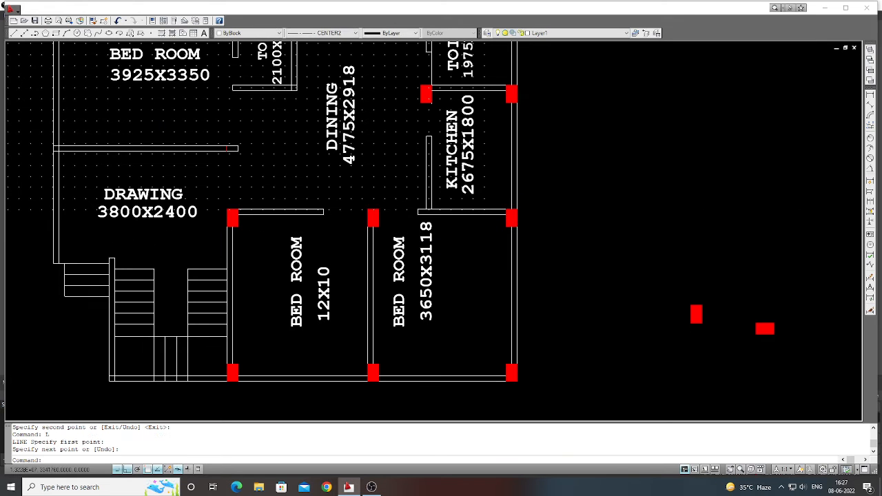
Copy the upright red column onto the staircase's lower left outer corner and the lower end of the drawing room's left wall.
scroll(476, 321, down, 3)
scroll(476, 321, up, 2)
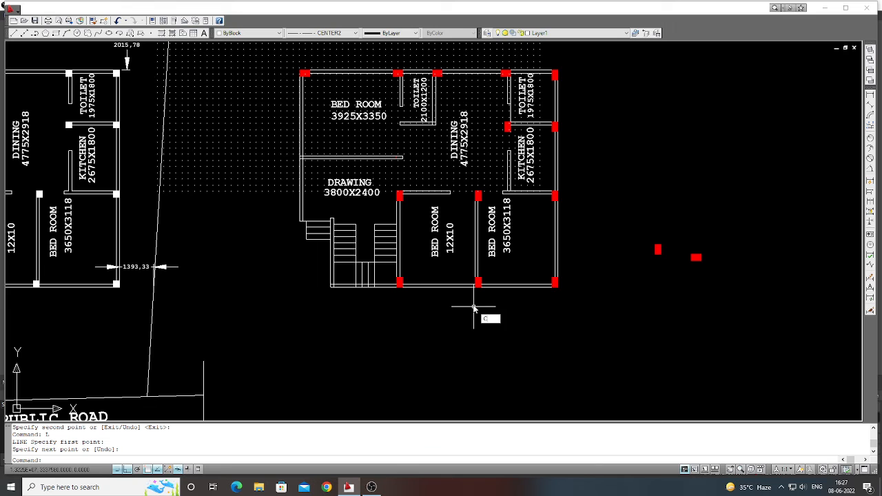
text(COPY)
key(Return)
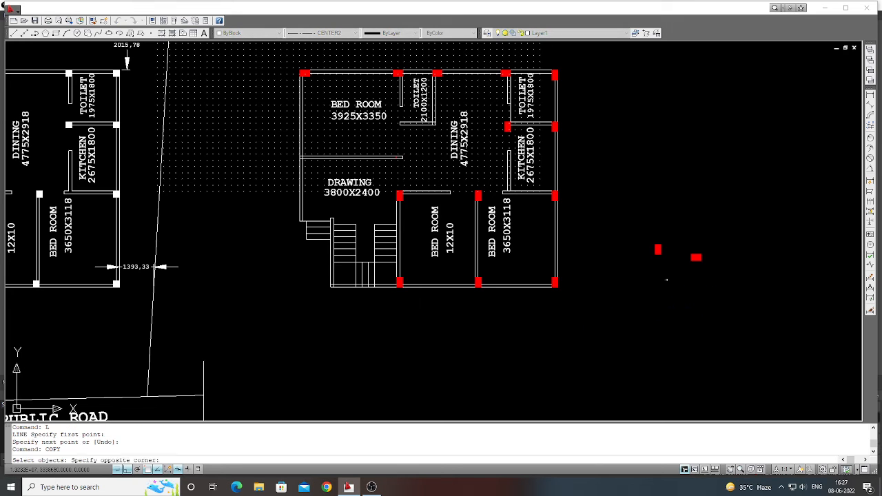
click(646, 228)
key(Return)
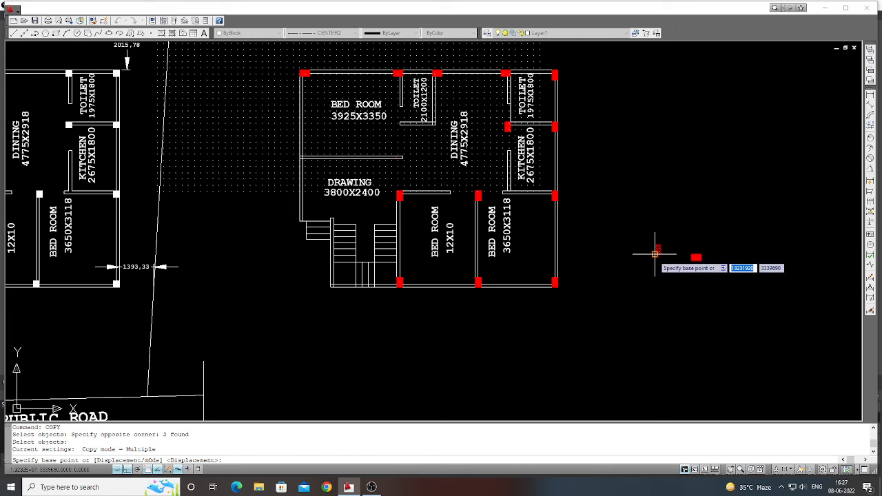
click(655, 253)
scroll(343, 307, up, 3)
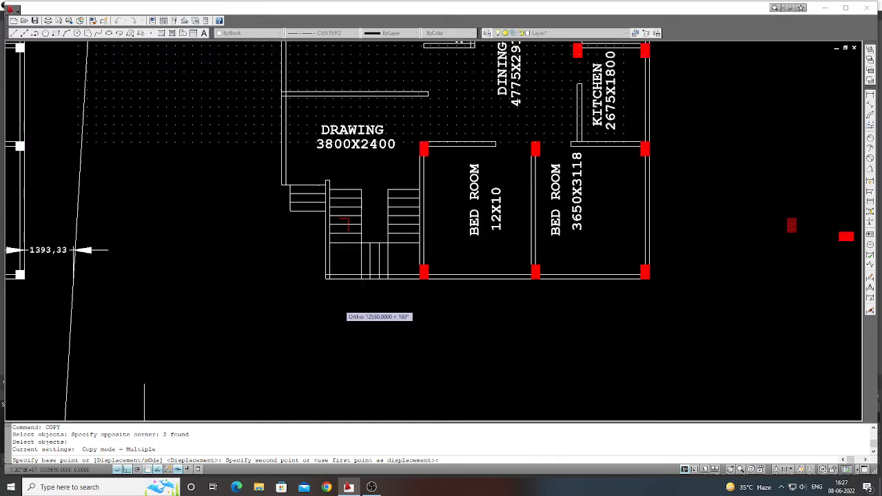
click(319, 269)
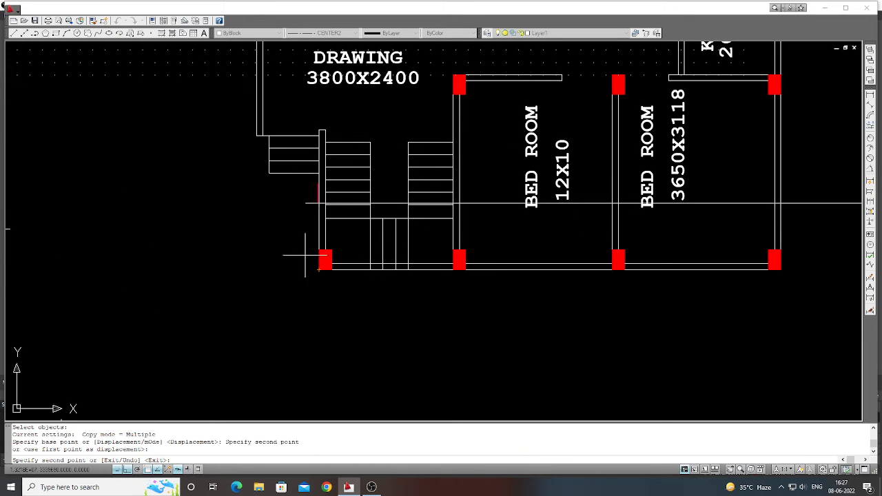
click(255, 136)
scroll(306, 250, down, 2)
key(Return)
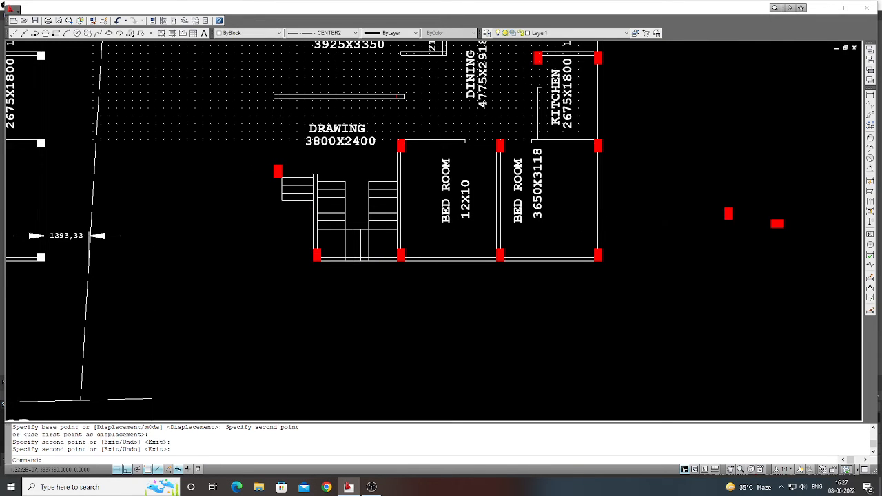
Copy the upright red column onto the left outer wall where the partition between the 3925X3350 bedroom and the drawing room meets it.
scroll(455, 296, down, 2)
key(Return)
click(638, 264)
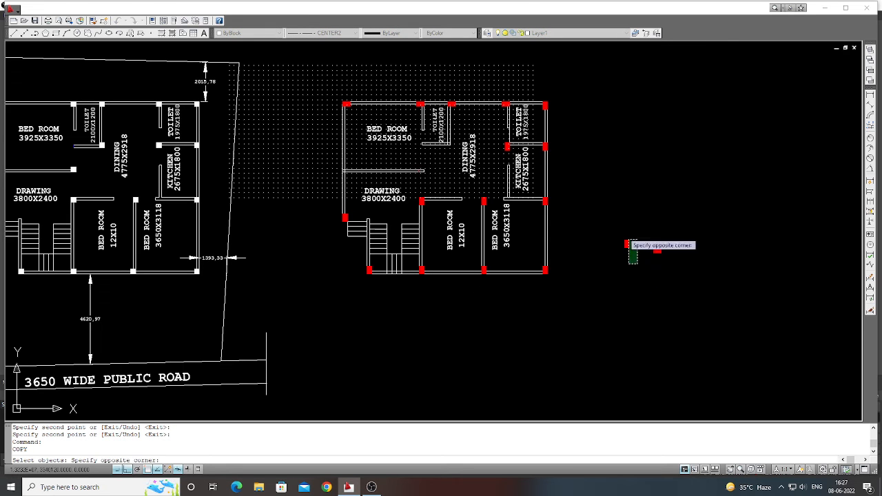
click(627, 243)
key(Return)
scroll(628, 250, up, 2)
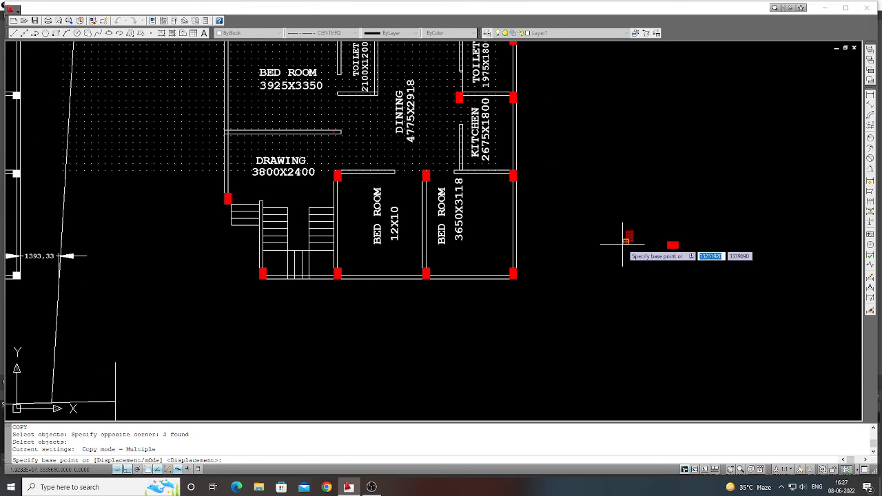
click(626, 242)
scroll(613, 243, down, 2)
scroll(382, 169, up, 2)
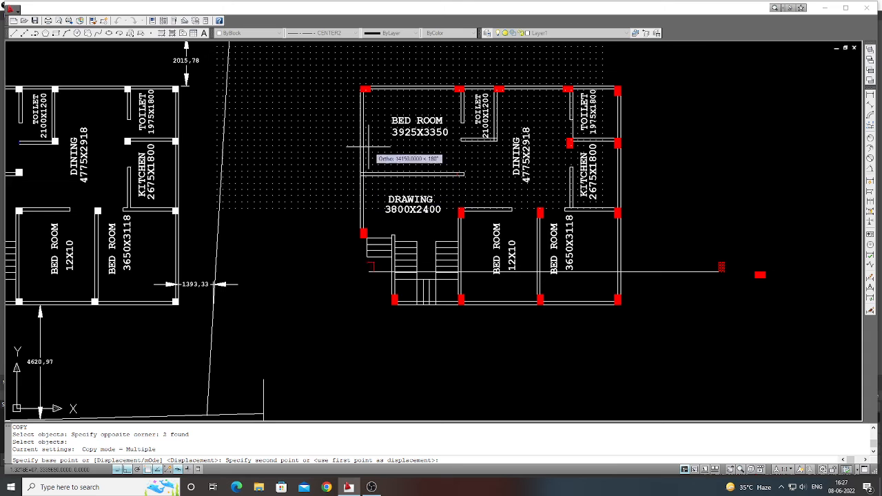
scroll(369, 152, up, 2)
click(368, 172)
key(Return)
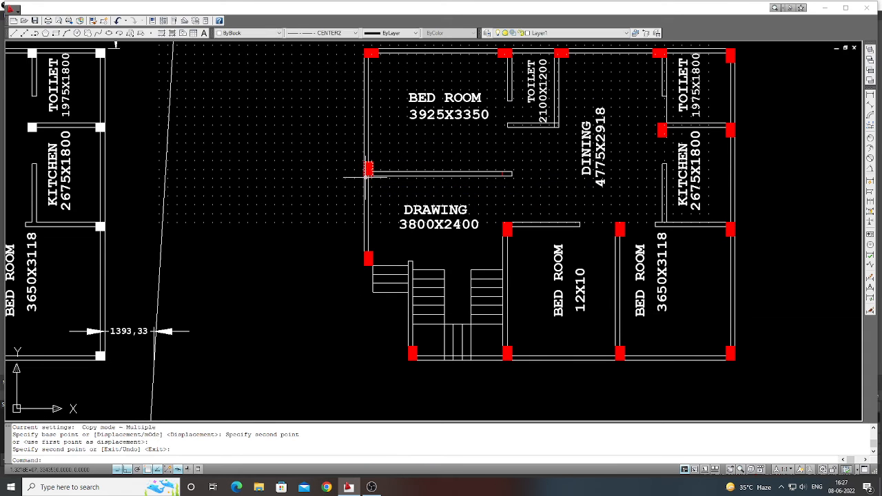
Copy the horizontal red column onto the inner end of the partition between the 3925X3350 bedroom and the drawing room.
scroll(368, 172, down, 2)
key(Return)
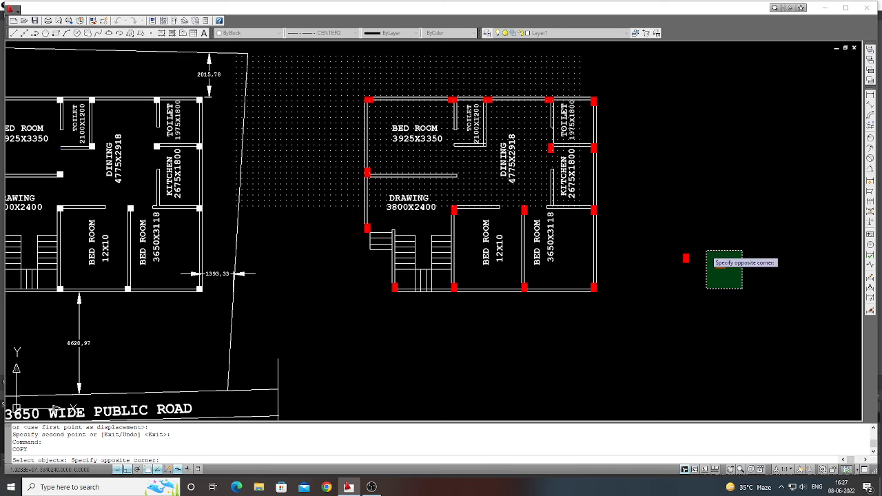
click(707, 251)
key(Return)
scroll(719, 253, up, 2)
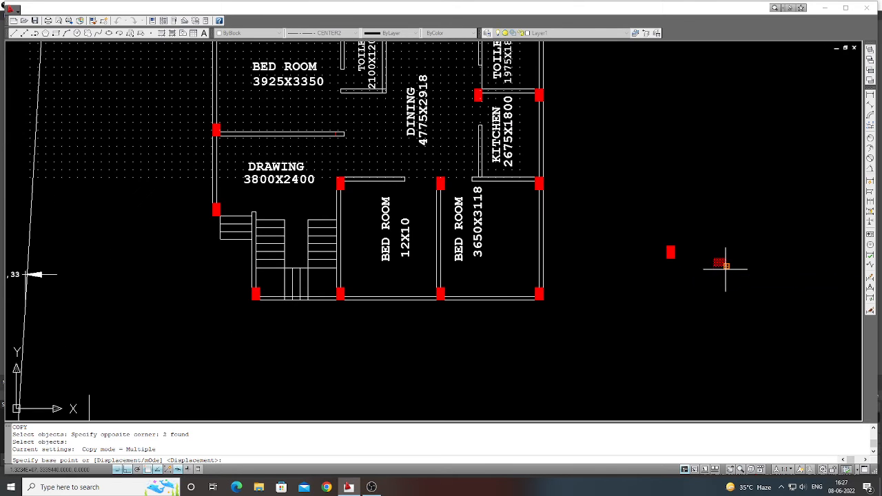
click(725, 267)
scroll(724, 266, down, 2)
scroll(503, 190, up, 3)
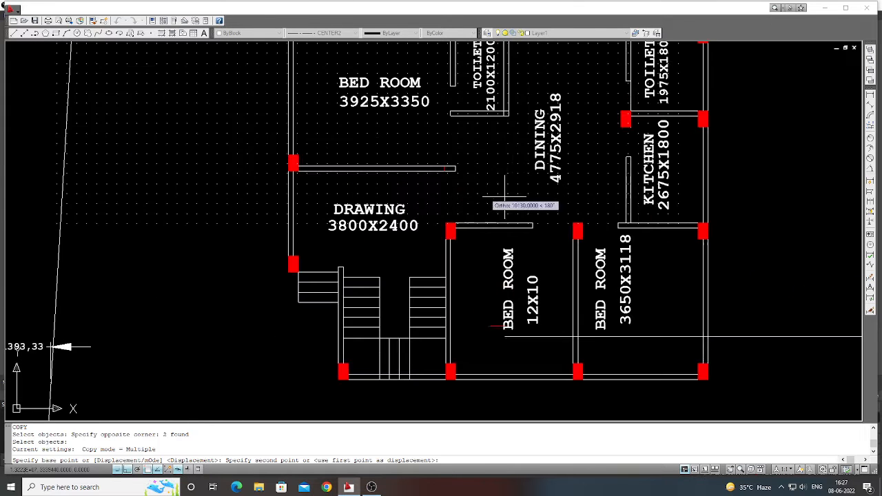
click(456, 172)
key(Return)
scroll(464, 193, down, 2)
scroll(467, 170, up, 2)
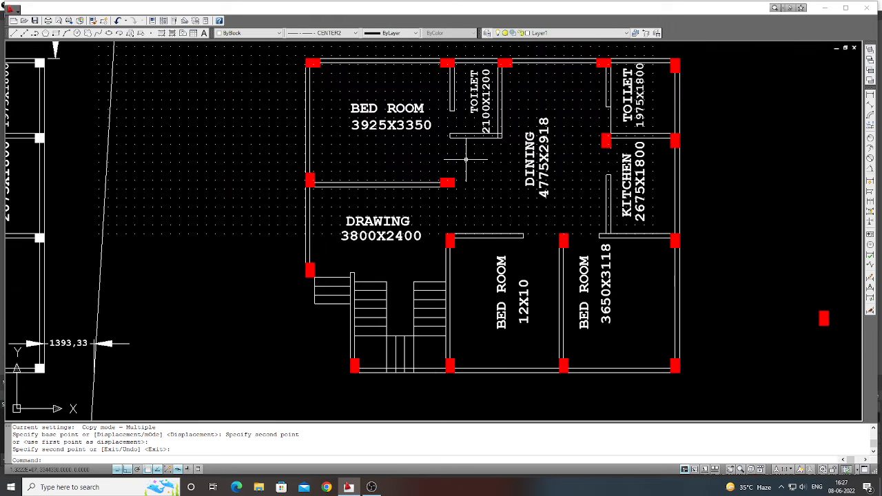
text(L)
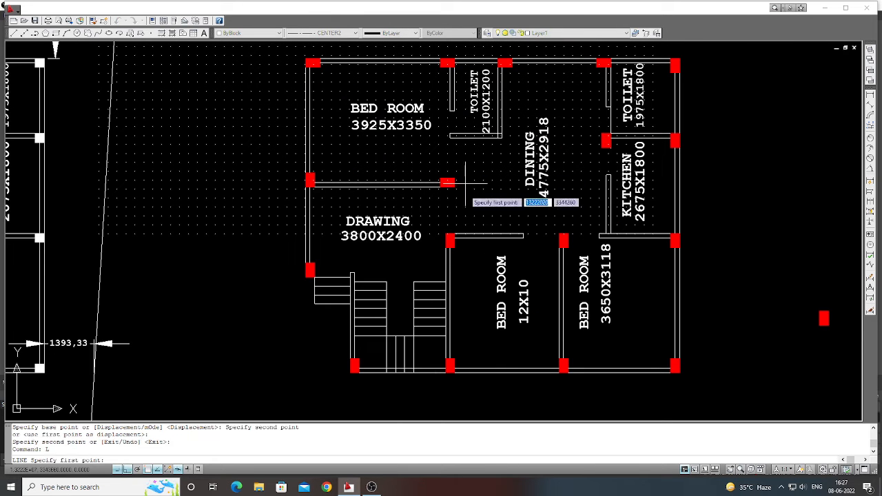
key(Return)
click(453, 236)
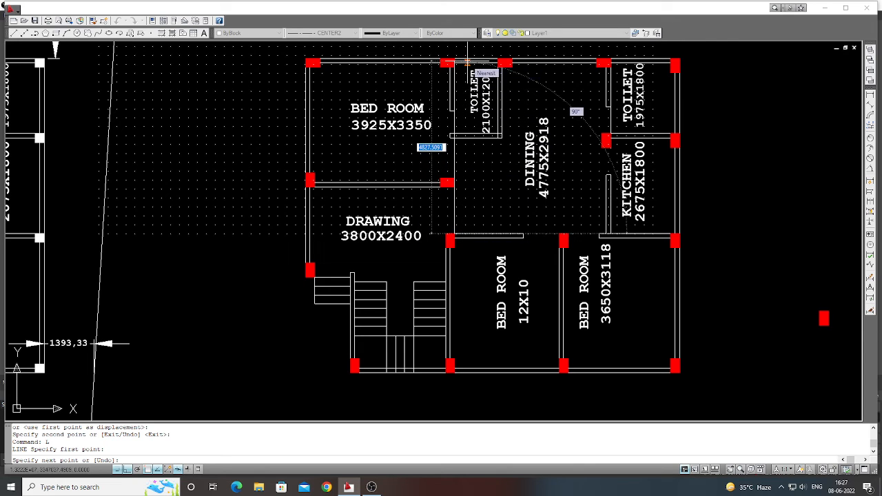
key(Return)
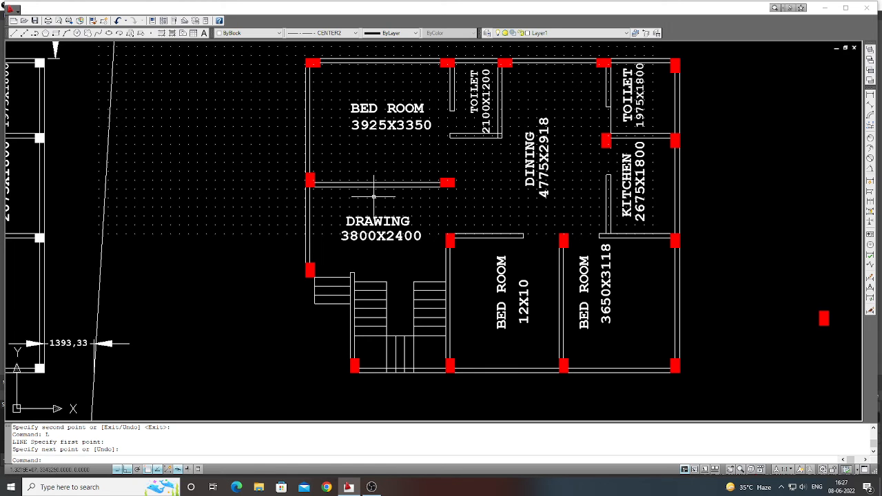
scroll(459, 152, down, 3)
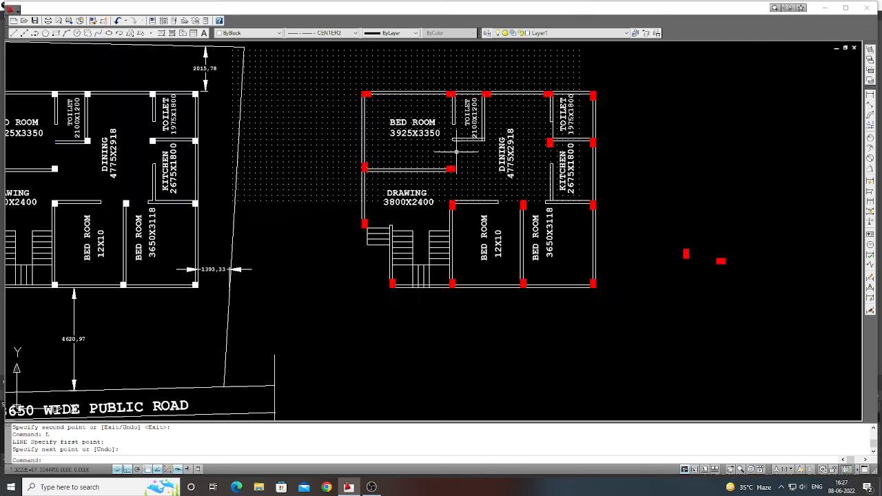
Draw a horizontal guide line from the top of the staircase's left wall across to the 12X10 bedroom's left wall.
scroll(461, 212, up, 2)
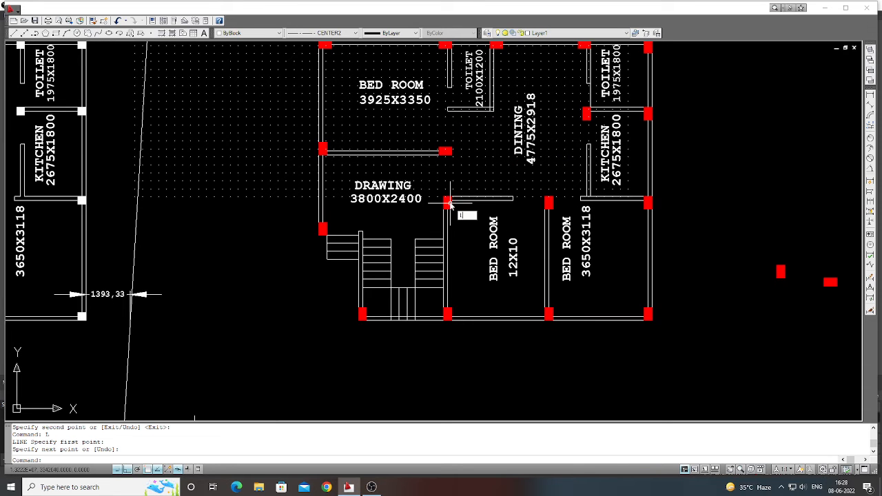
key(Return)
click(361, 231)
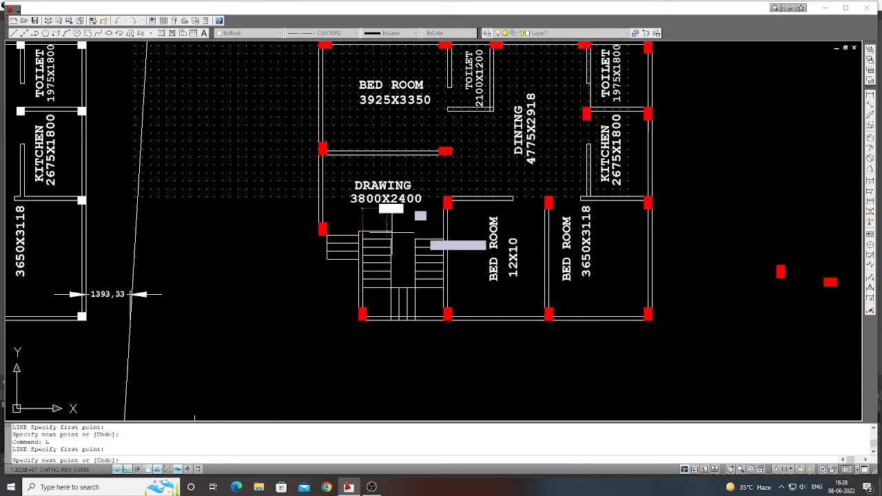
click(461, 232)
key(Return)
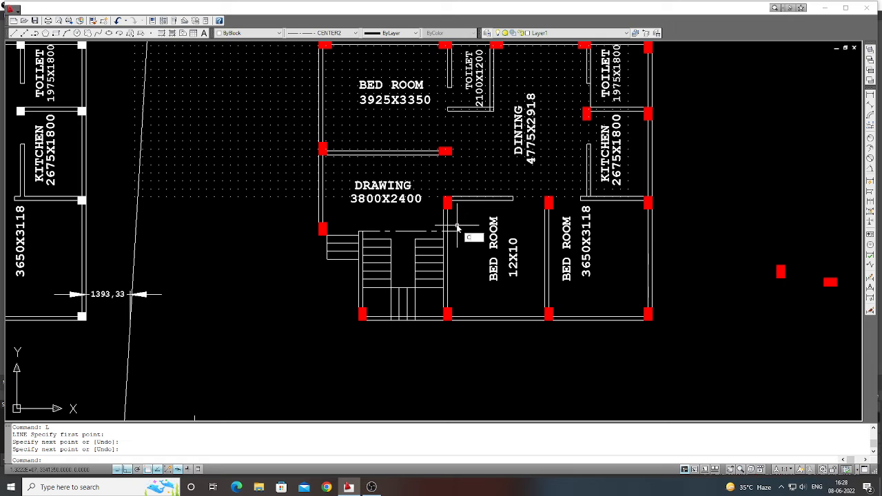
Copy the column at the 12X10 bedroom's upper left corner down the same wall to the guide line.
key(Return)
scroll(455, 217, up, 2)
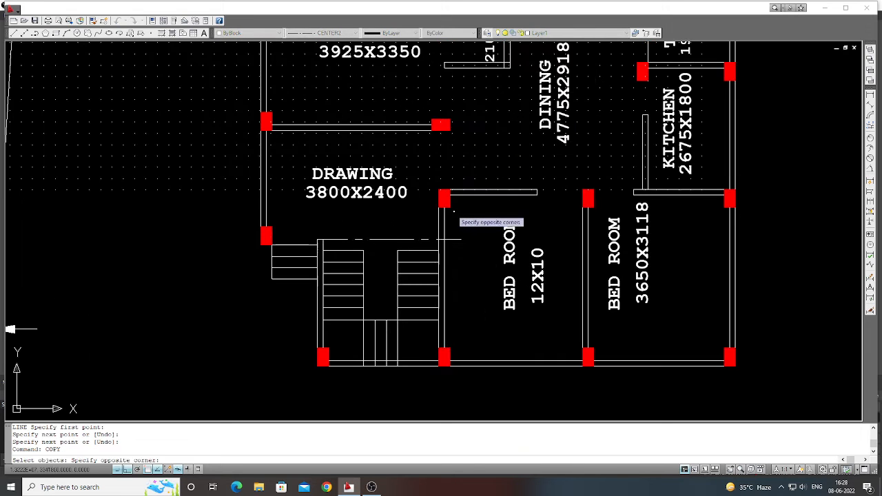
click(451, 208)
key(Return)
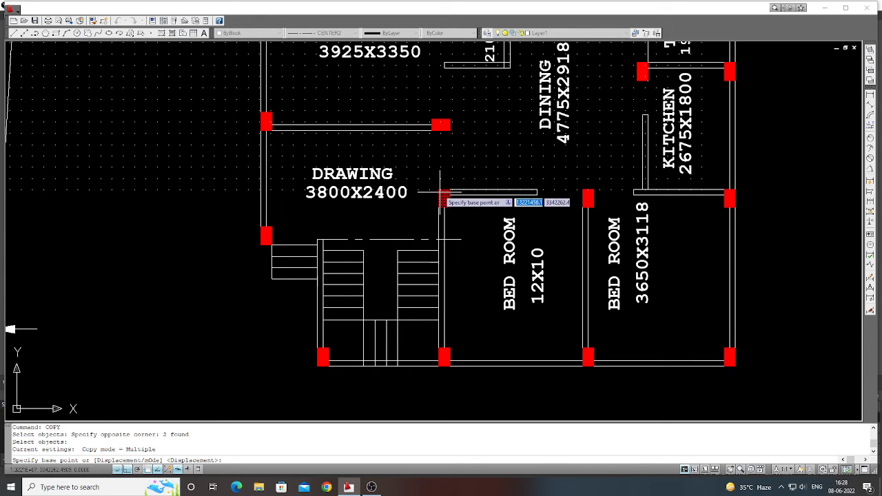
click(440, 193)
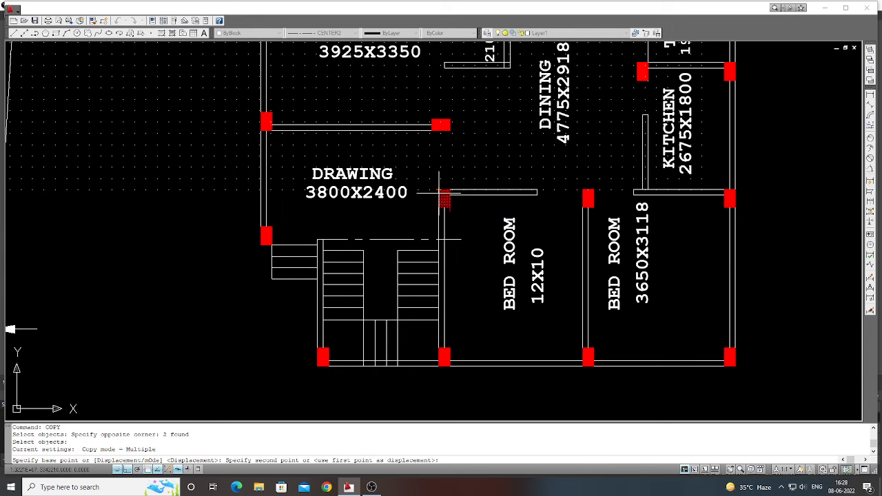
click(441, 242)
key(Return)
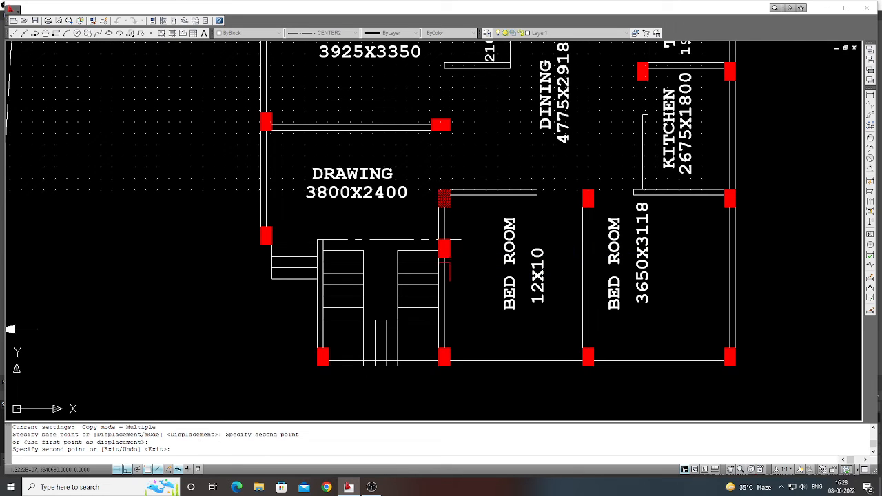
key(Escape)
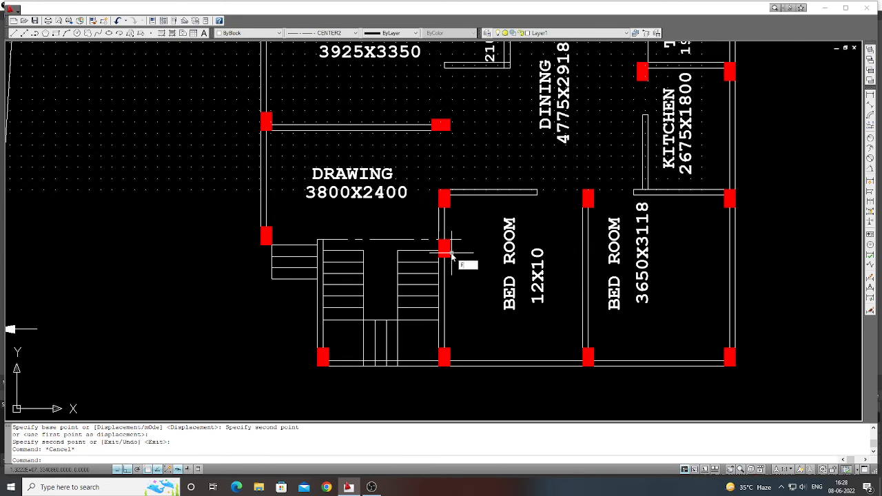
Erase the horizontal guide line above the staircase.
text(E)
key(Return)
click(396, 242)
key(Return)
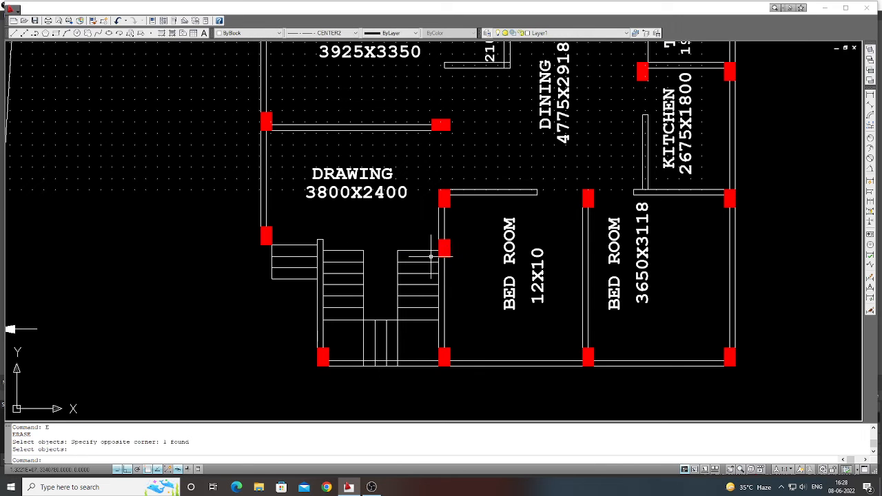
Erase the red column at the 12X10 bedroom's upper left corner.
key(Return)
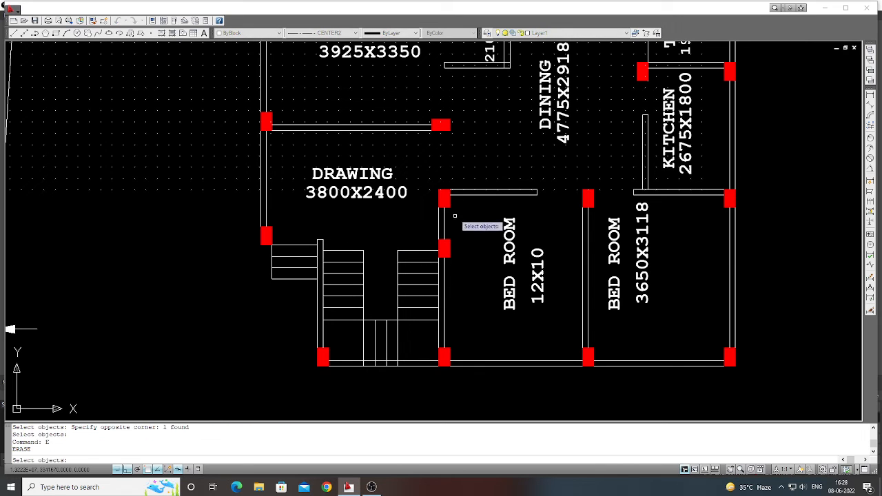
click(455, 215)
click(450, 204)
key(Return)
scroll(486, 256, down, 2)
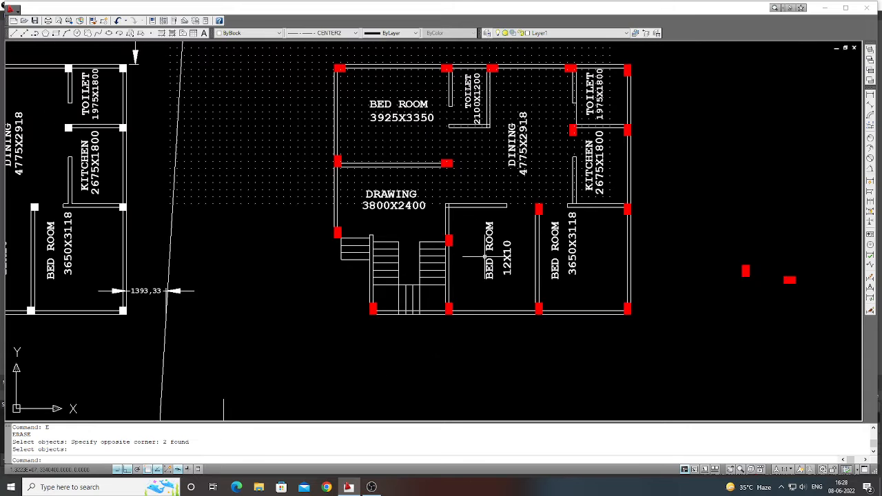
scroll(477, 258, up, 2)
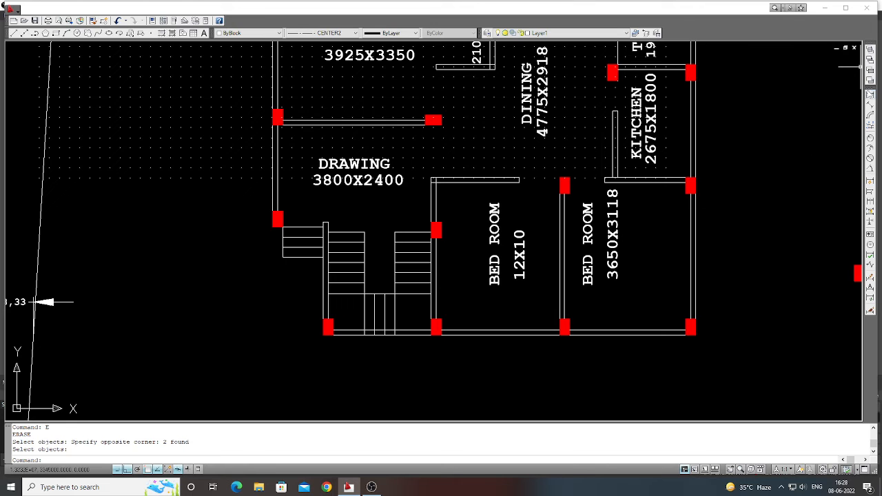
click(870, 97)
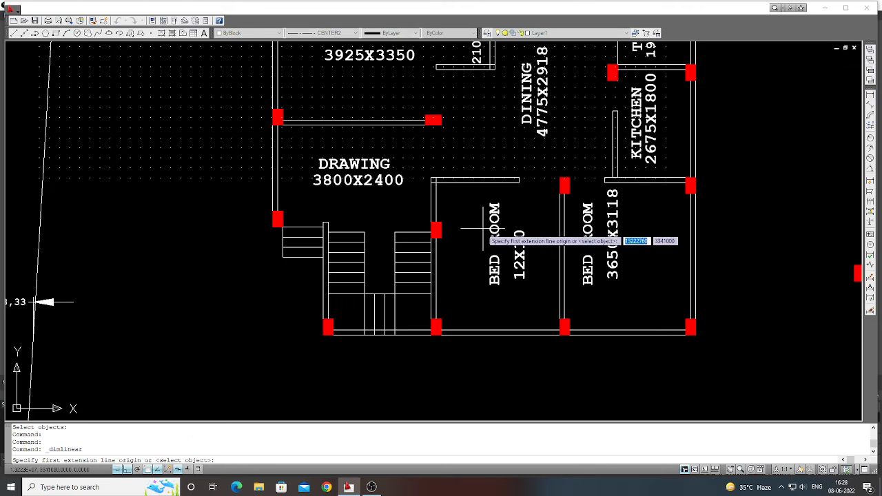
click(434, 232)
click(435, 224)
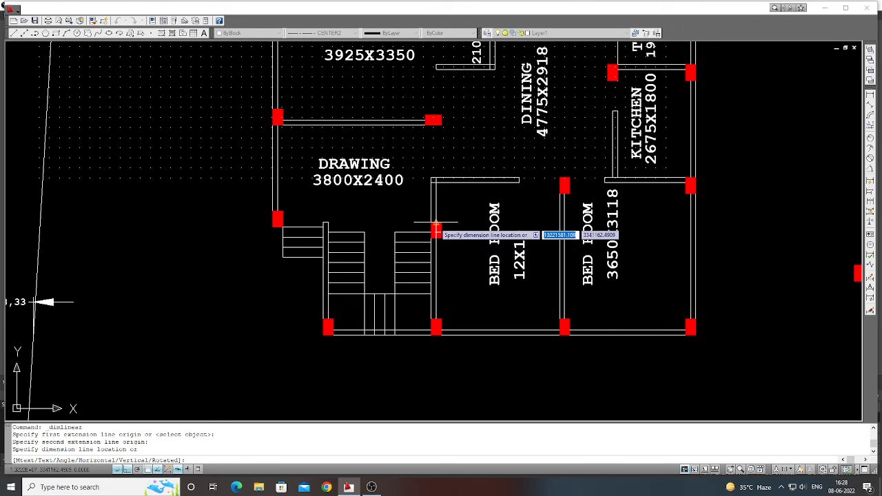
key(Return)
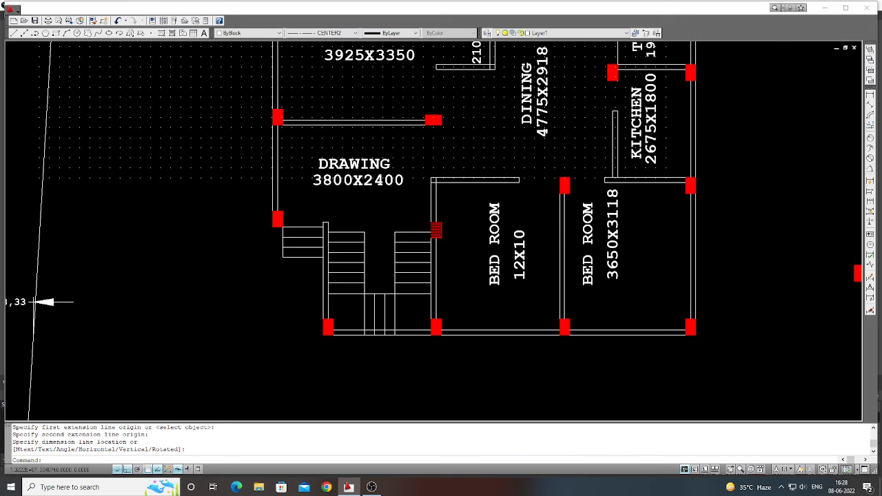
scroll(434, 240, down, 1)
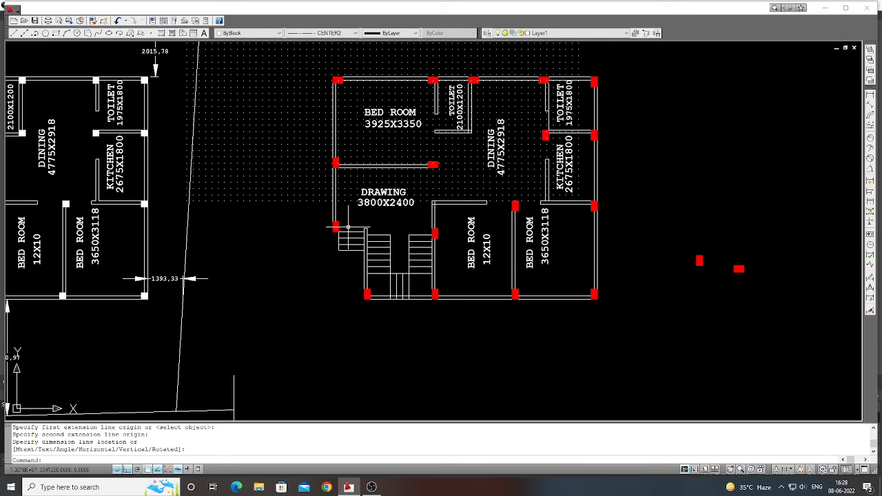
scroll(435, 234, up, 1)
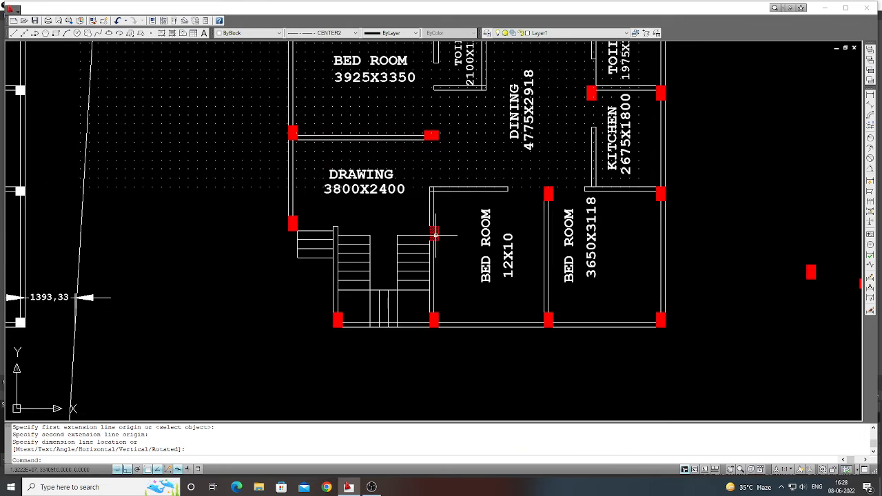
Copy the loose upright red column onto the lower right corner of the 2100X1200 toilet.
scroll(386, 229, down, 1)
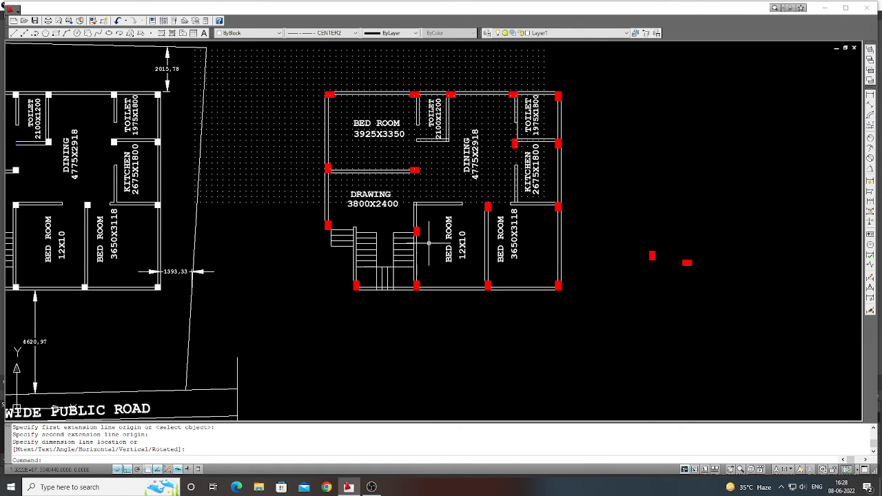
key(Return)
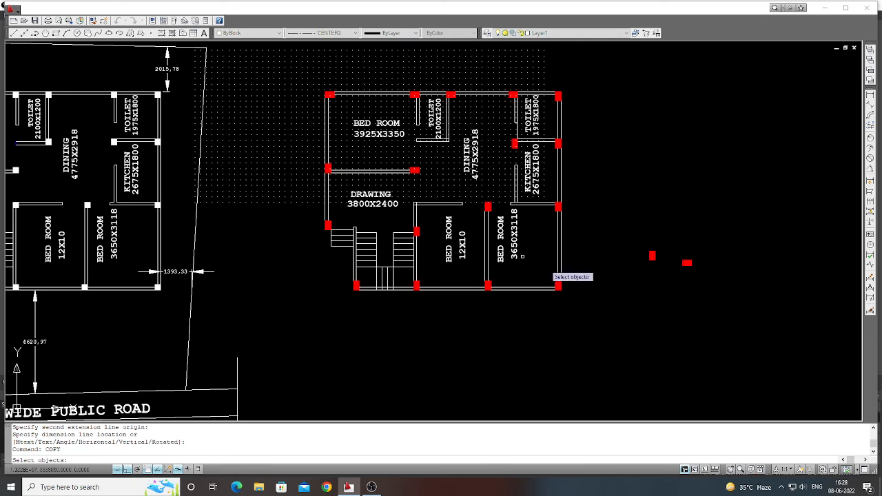
click(633, 238)
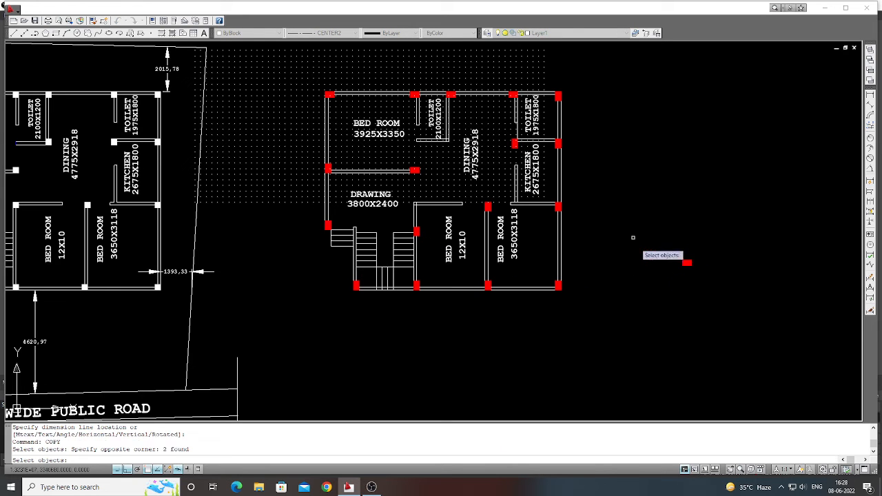
key(Return)
click(649, 250)
scroll(476, 152, up, 3)
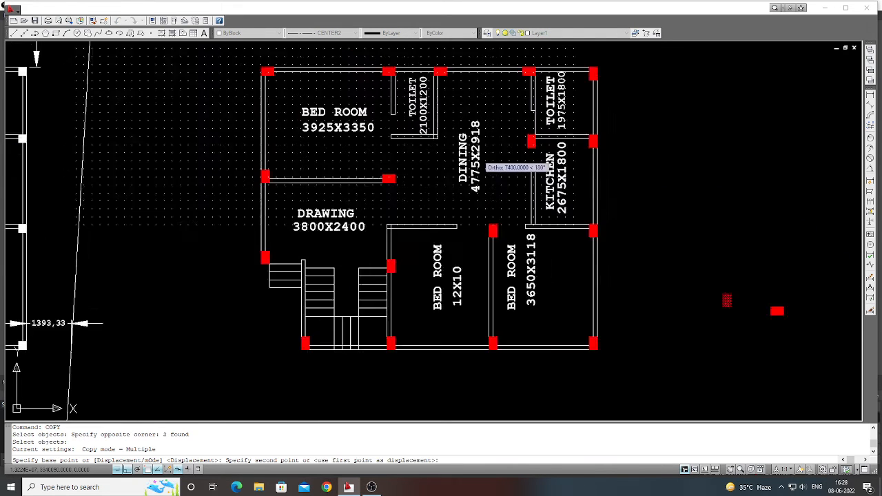
click(425, 136)
key(Return)
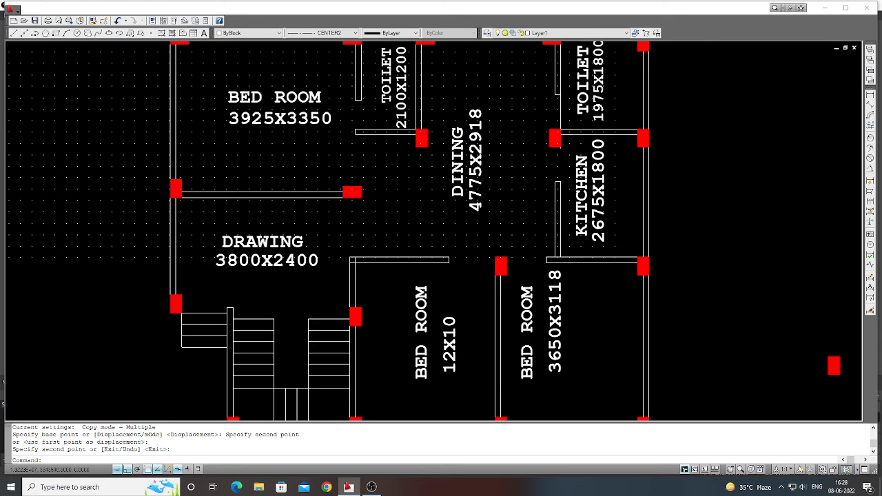
scroll(429, 199, down, 2)
scroll(445, 204, down, 2)
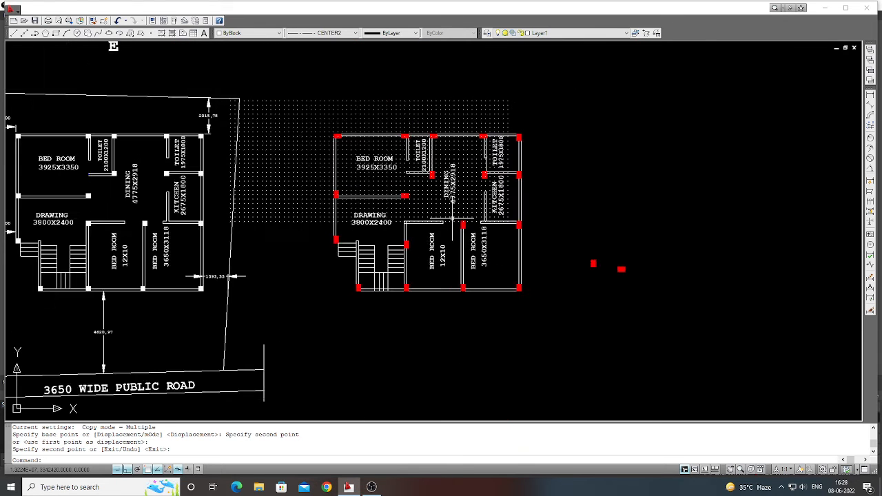
Erase the two loose red column symbols beside the floor plan.
scroll(452, 219, up, 2)
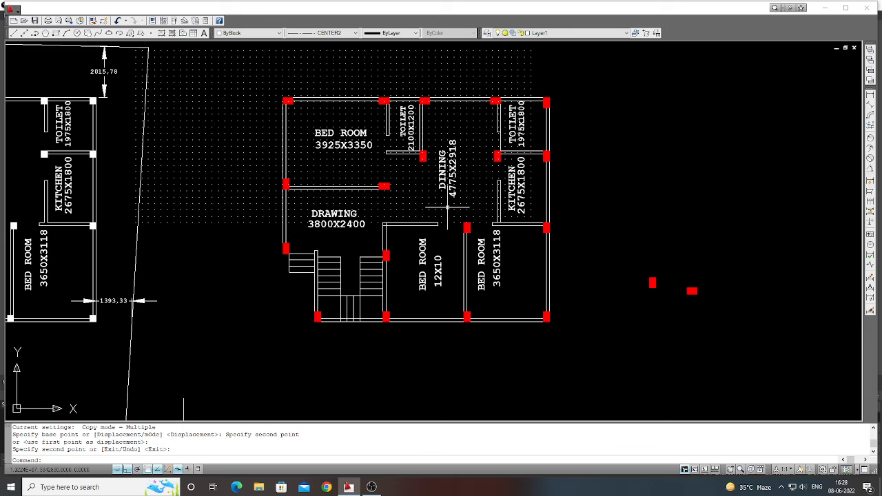
text(E)
key(Return)
click(720, 309)
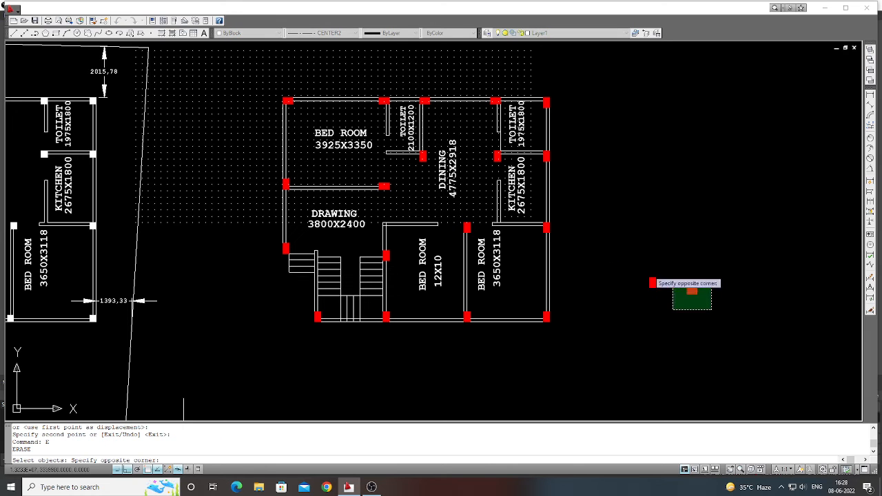
click(640, 264)
key(Return)
scroll(541, 261, down, 2)
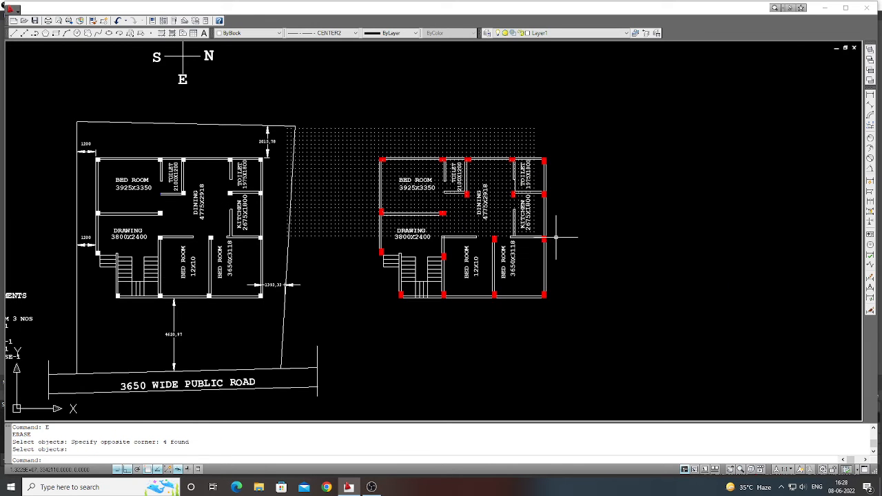
Copy the whole house plan with its red columns to the empty space beside it.
key(Return)
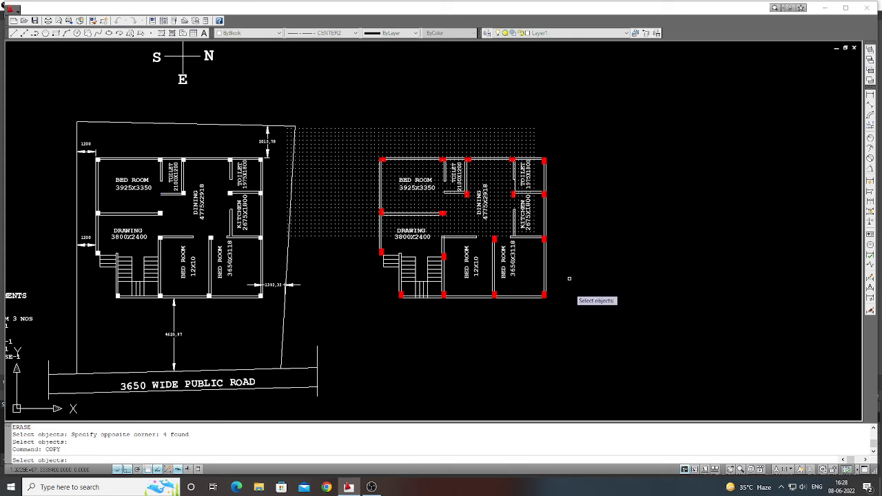
click(567, 308)
click(363, 118)
key(Return)
click(442, 196)
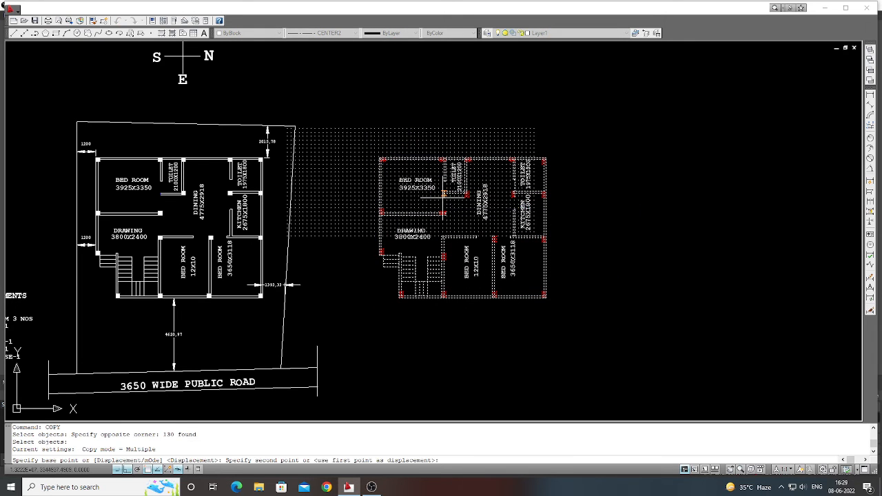
scroll(439, 201, down, 2)
click(590, 207)
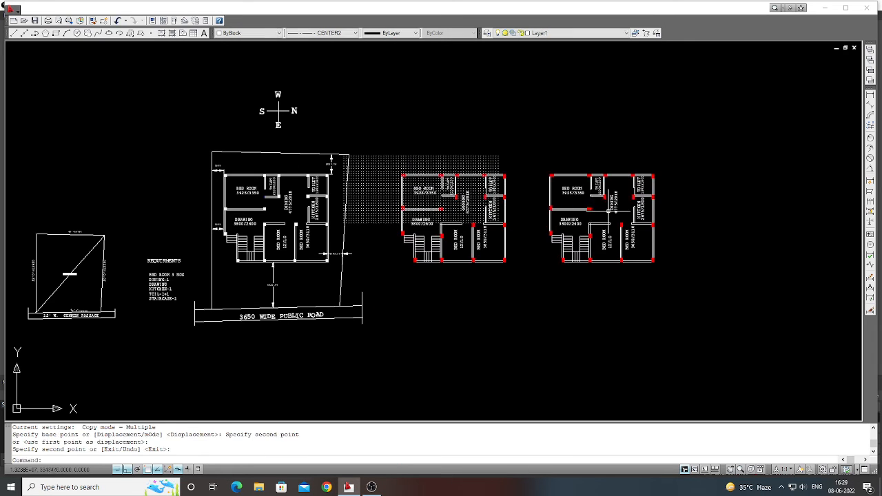
key(Return)
Erase the 2100X1200 toilet's two side walls and its label in the new plan copy.
scroll(611, 207, up, 3)
scroll(580, 198, up, 2)
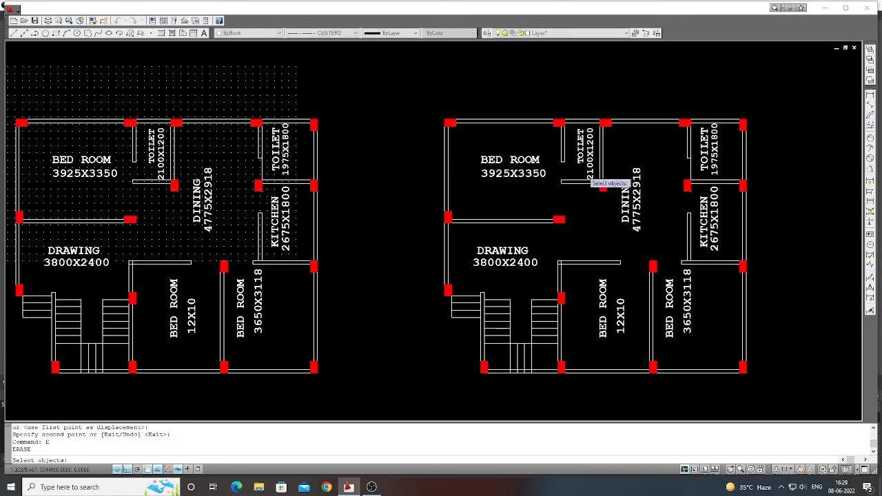
text(E)
key(Return)
click(623, 164)
click(549, 149)
key(Return)
Erase the 3925X3350 bedroom label and the upper and left outer walls of the plan copy.
key(Return)
click(527, 179)
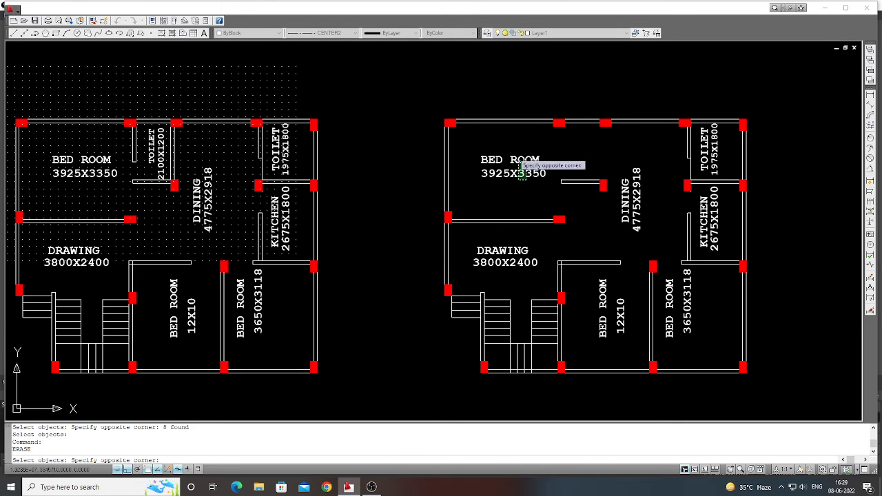
click(494, 104)
key(Return)
key(Return)
click(477, 170)
click(425, 151)
key(Return)
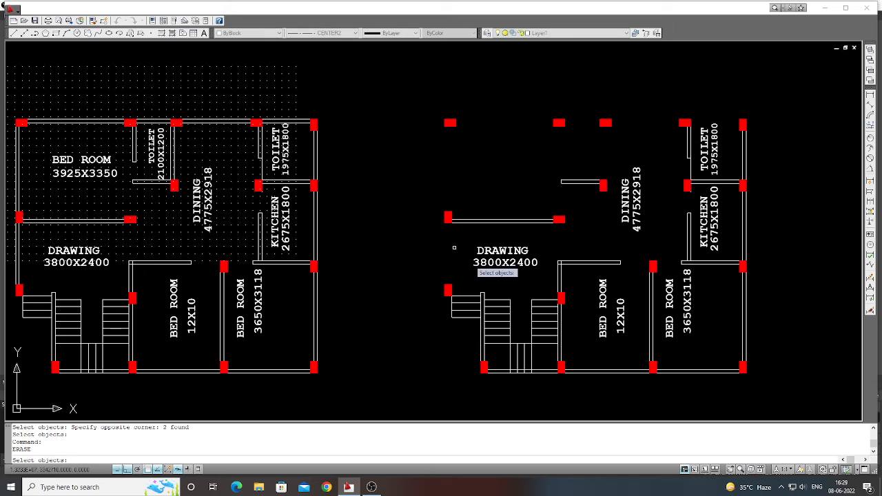
Erase the DRAWING 3800X2400 label and the staircase with its entrance steps from the plan copy.
key(Return)
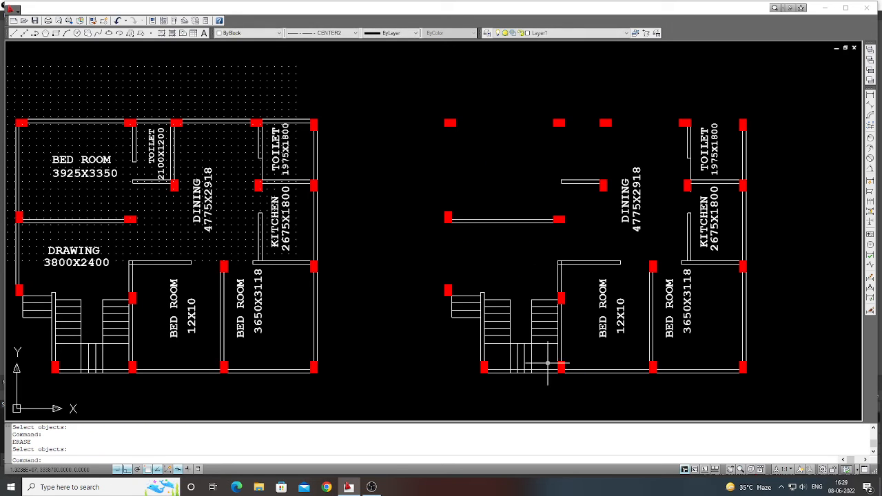
click(551, 355)
click(468, 284)
key(Return)
scroll(491, 305, down, 2)
Erase the copy's 12X10 bedroom label with its upper and left walls, and the wall above the drawing room.
key(Return)
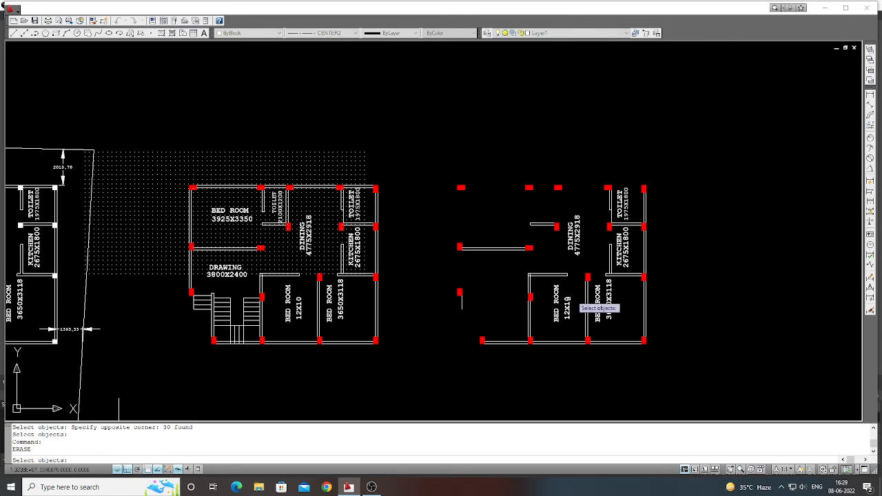
click(576, 284)
click(517, 261)
key(Return)
key(Return)
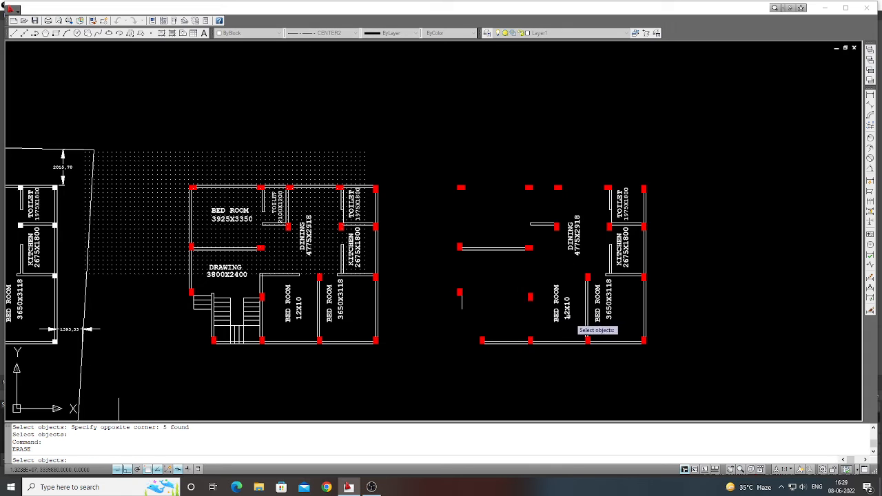
click(564, 314)
click(496, 241)
key(Return)
Erase the wall below the former 2100X1200 toilet, the dining and kitchen labels, and the kitchen's left wall.
key(Return)
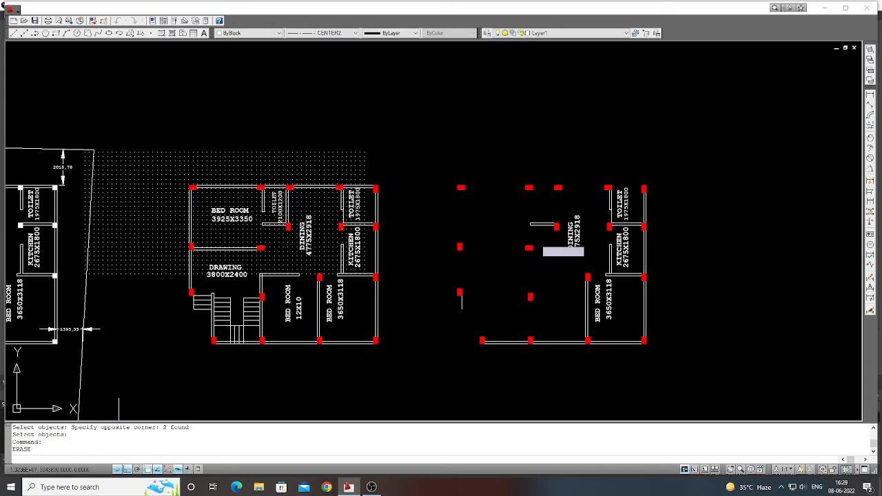
click(539, 234)
click(518, 218)
key(Return)
key(Return)
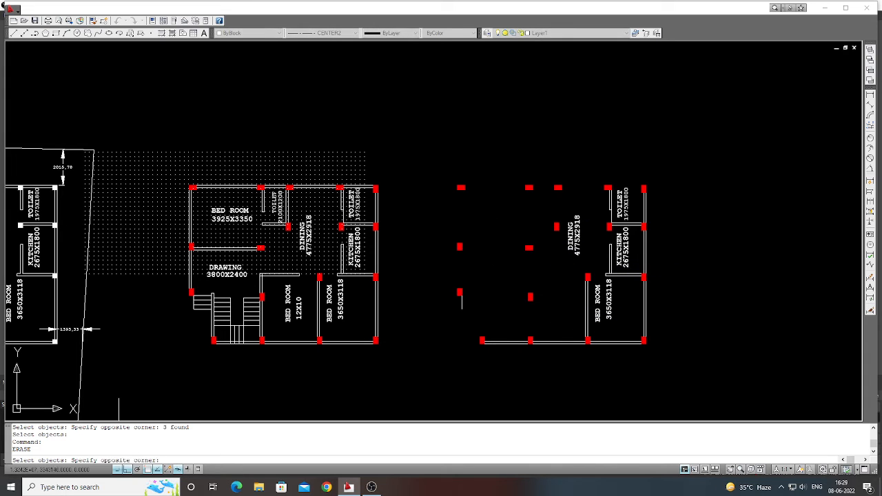
click(634, 257)
click(573, 240)
key(Return)
Erase the 1975X1800 toilet's label and left wall, and the kitchen's upper and lower walls.
key(Return)
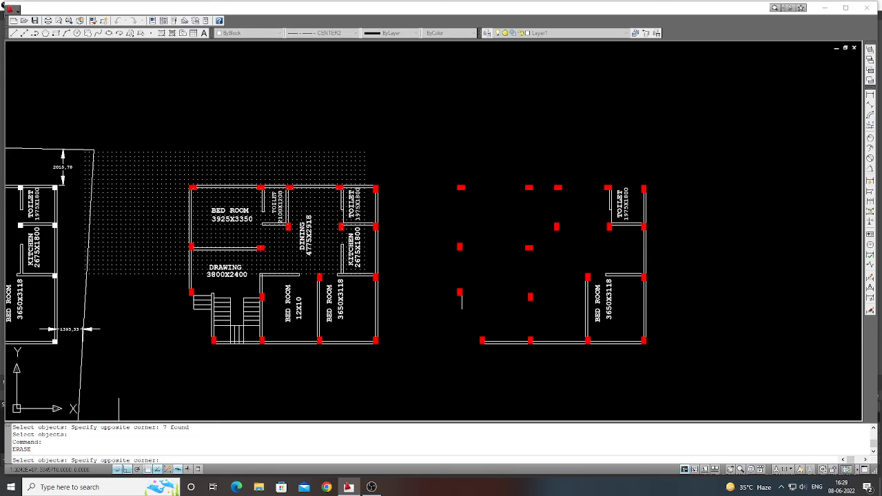
click(613, 202)
key(Return)
key(Return)
click(630, 282)
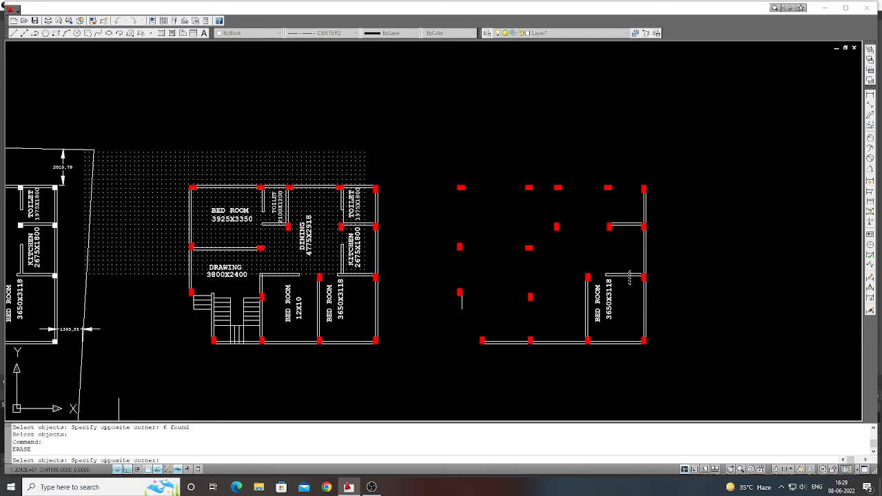
click(614, 223)
key(Return)
Erase the 3650X3118 bedroom label and the wall between the two lower bedrooms in the copy.
key(Return)
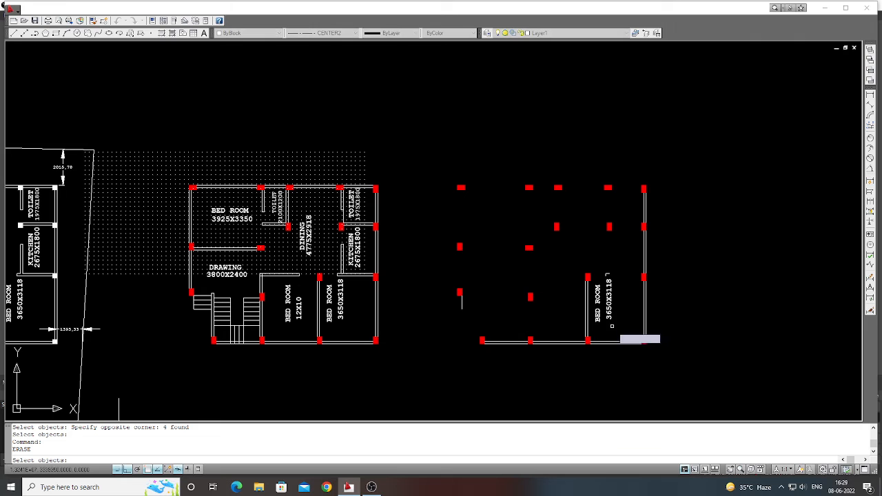
click(611, 326)
click(594, 275)
key(Return)
key(Return)
click(604, 308)
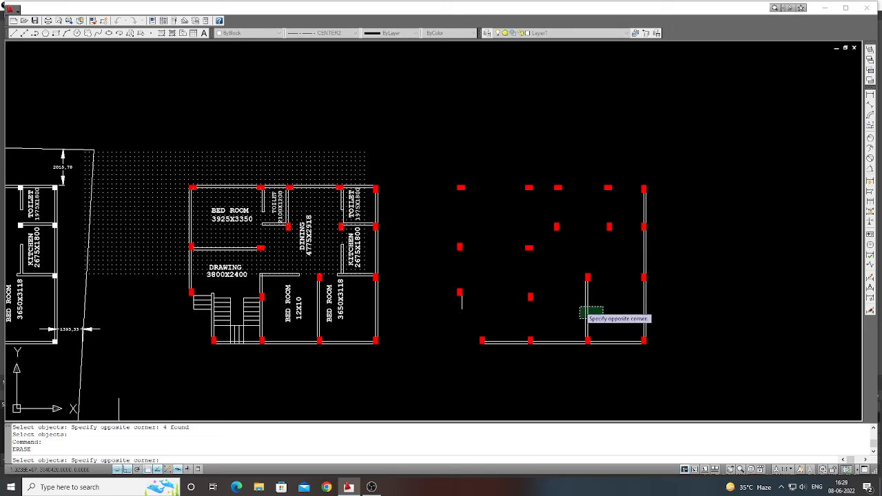
click(580, 318)
key(Return)
Erase the lower outer wall of the plan copy, keeping the red columns.
key(Return)
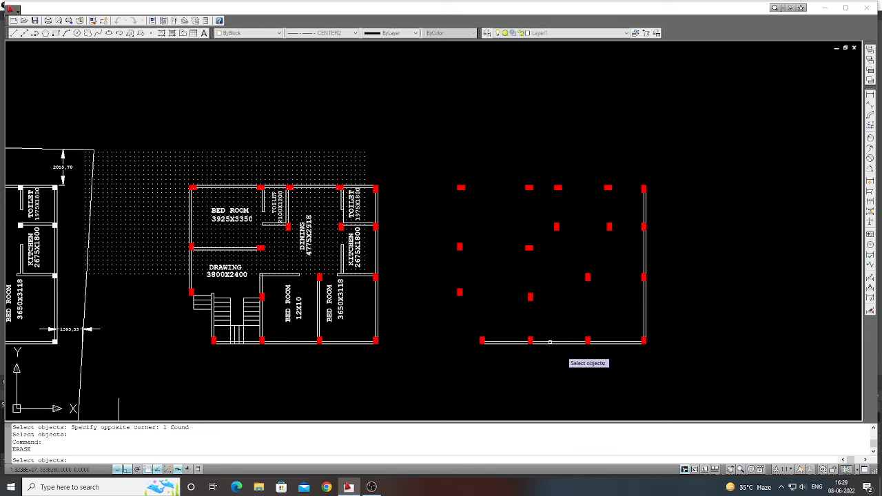
click(551, 347)
click(546, 328)
key(Return)
key(Return)
key(Return)
Erase the remaining right outer wall lines so that only the red columns stay in the copy.
click(658, 319)
click(628, 298)
key(Return)
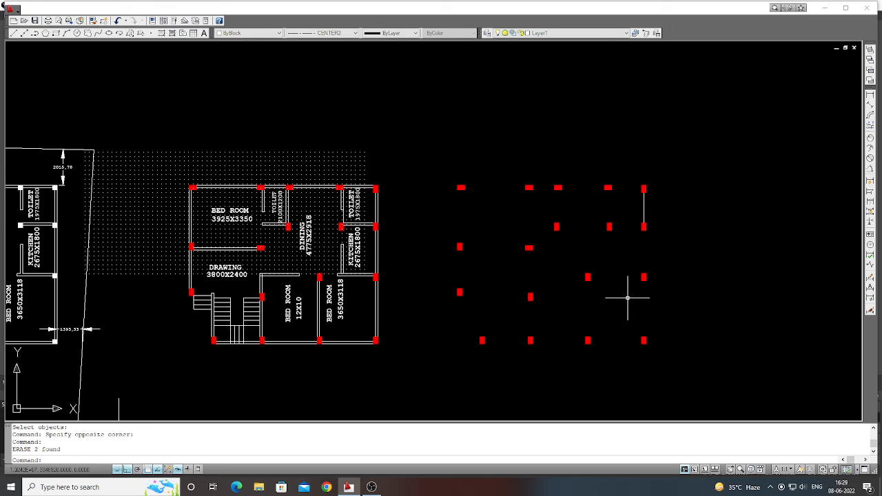
key(Return)
click(645, 205)
click(622, 220)
key(Return)
scroll(624, 220, down, 4)
scroll(632, 225, up, 3)
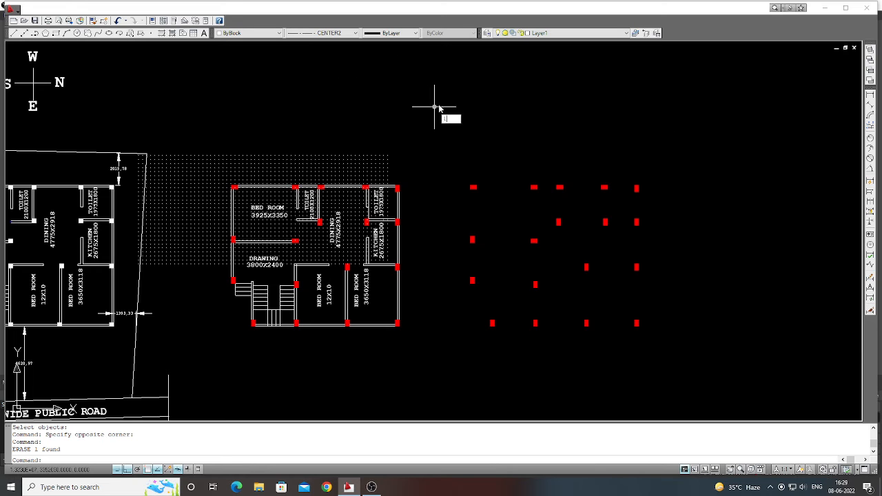
Draw a horizontal centre line along the top column row, starting 1200 left and ending beyond the last column.
text(l)
key(Return)
scroll(463, 172, up, 2)
click(475, 190)
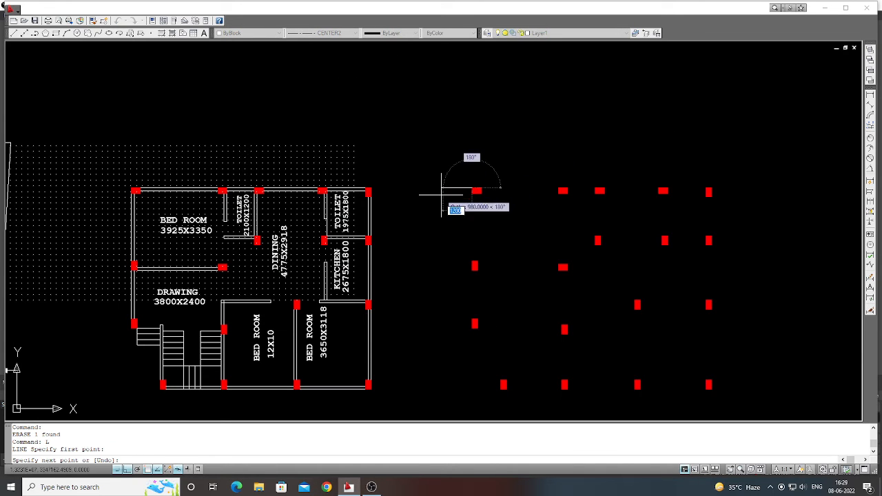
text(1200)
key(Return)
click(758, 188)
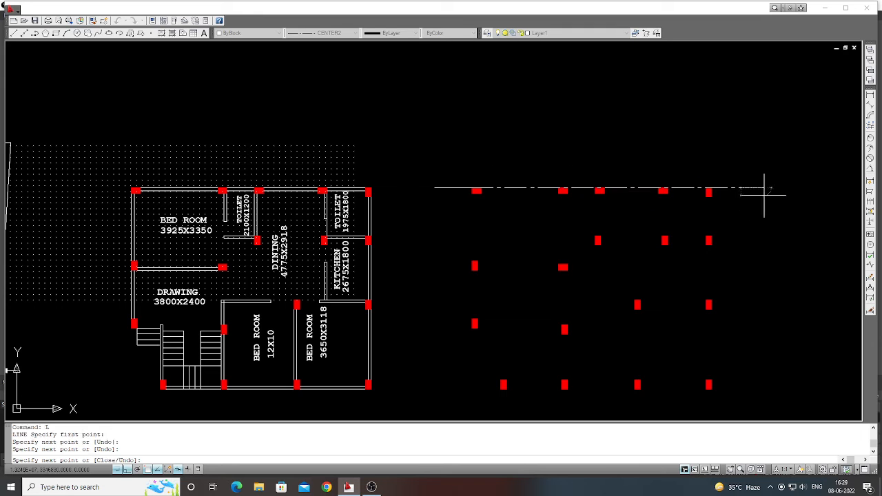
key(Return)
Draw a horizontal centre line along the upper edge of the second column row, extending past both sides of the layout.
scroll(545, 138, down, 2)
scroll(620, 206, up, 4)
key(Return)
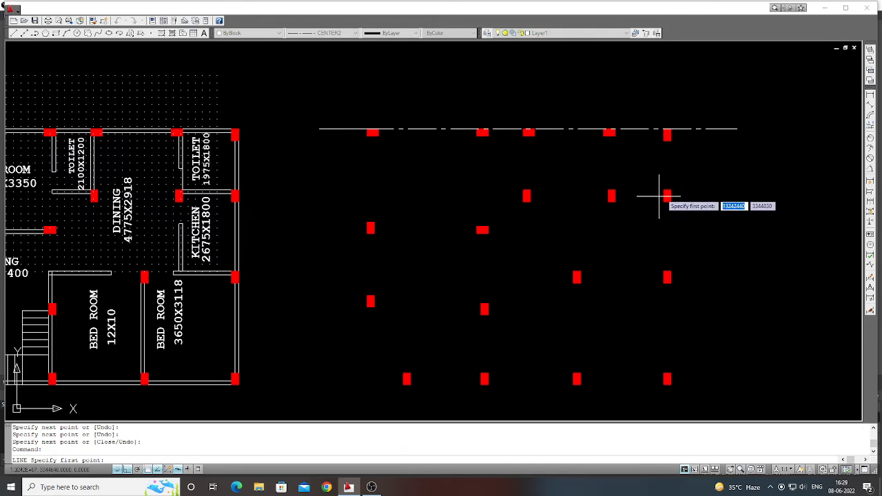
click(671, 189)
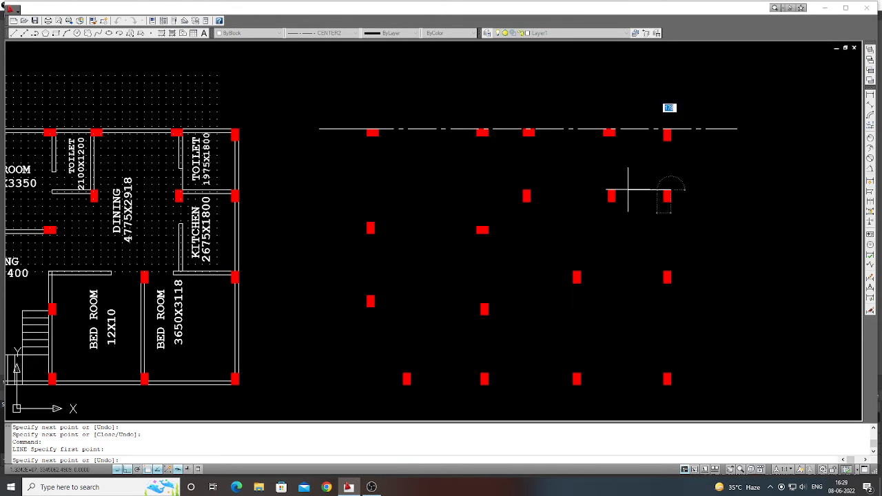
click(319, 189)
key(Return)
key(Return)
click(669, 190)
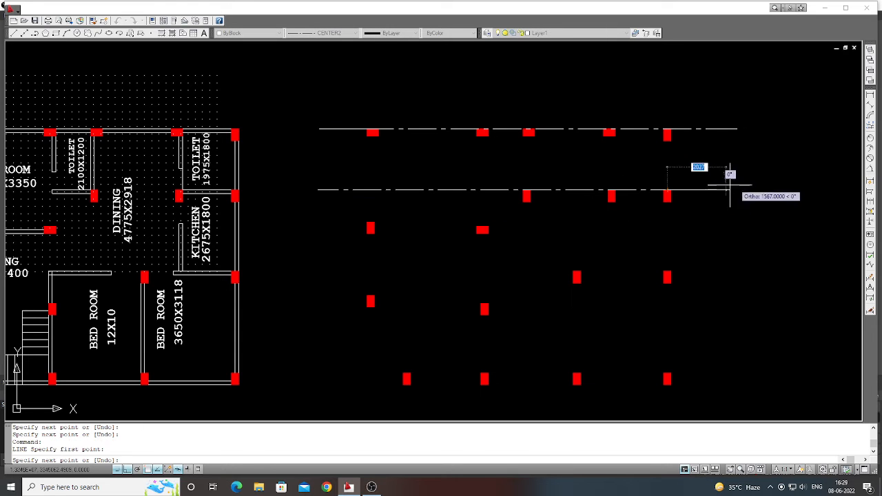
click(746, 187)
key(Return)
Draw a horizontal centre line along the lower edge of the third column row, extending past both sides.
key(Return)
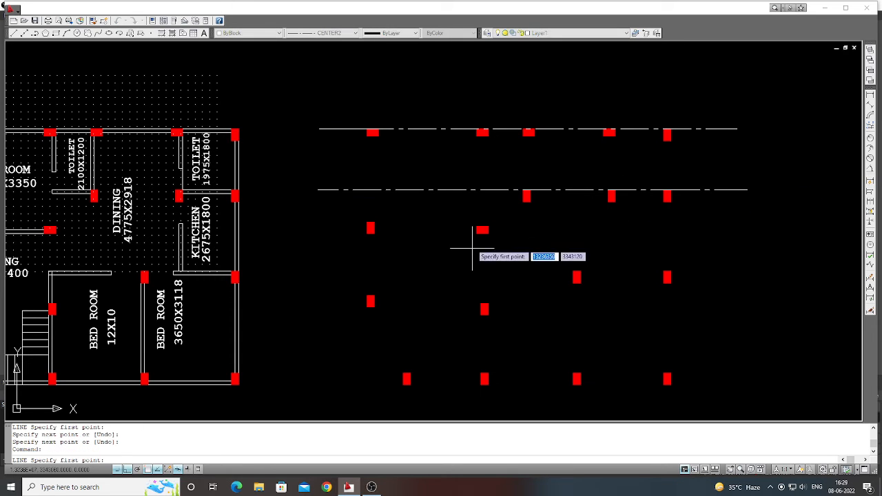
click(368, 233)
key(Return)
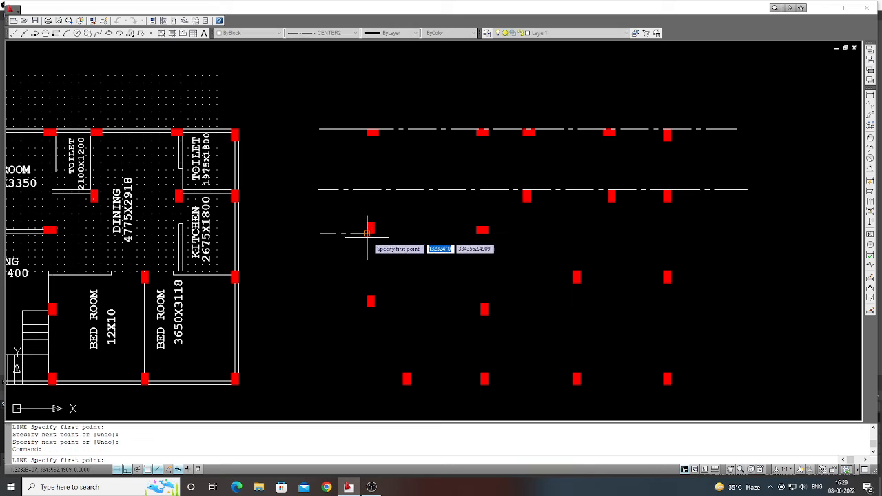
click(367, 234)
click(743, 239)
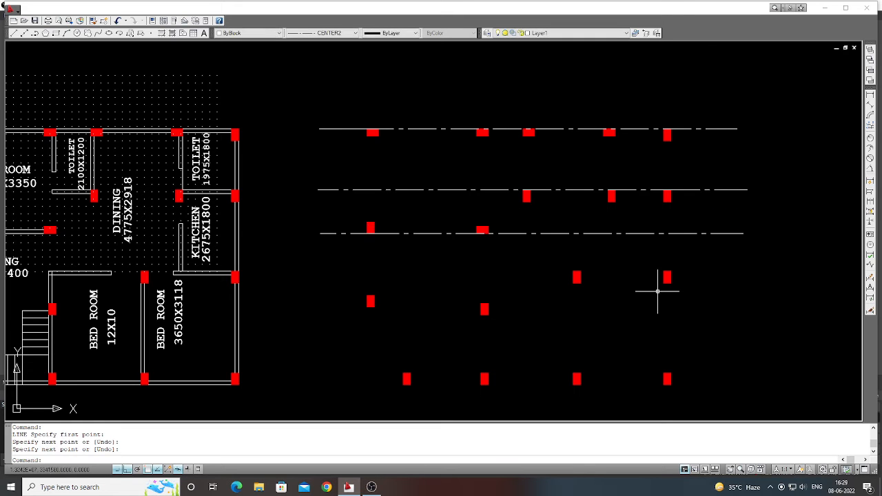
Draw a horizontal centre line along the upper edge of the fourth column row, extending past both sides.
scroll(655, 288, up, 1)
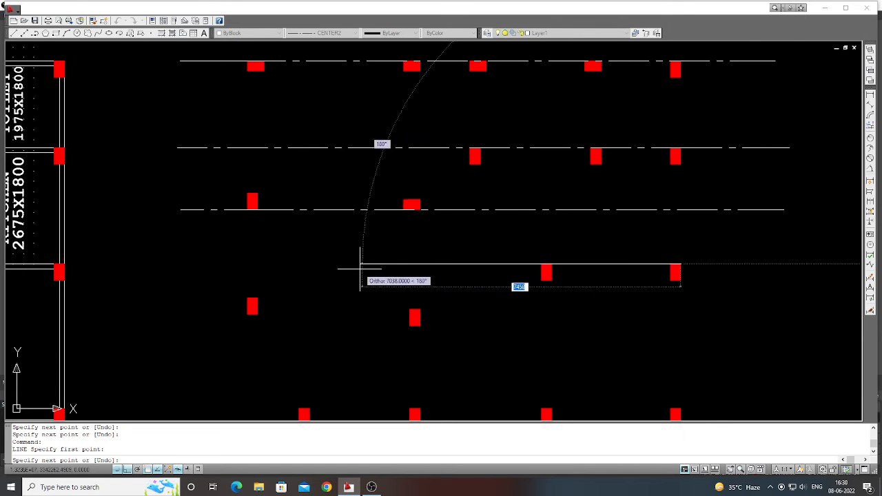
scroll(355, 266, down, 2)
click(252, 264)
key(Return)
key(Return)
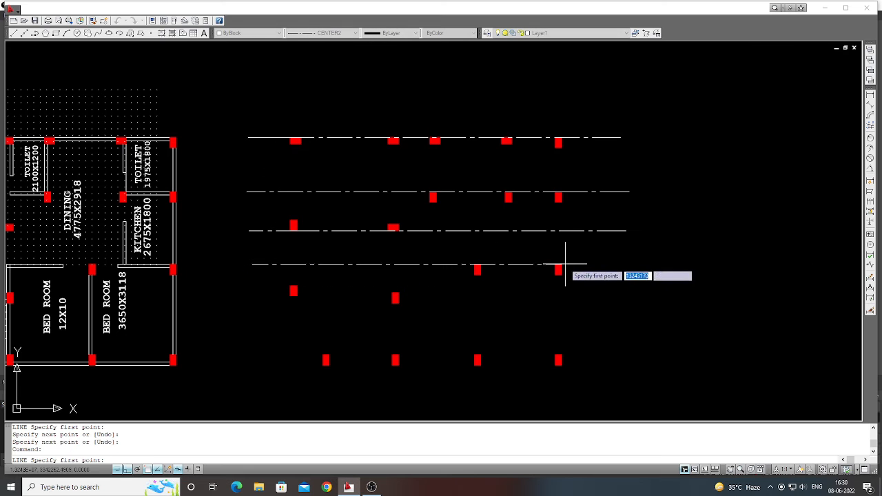
click(561, 264)
click(664, 249)
key(Return)
scroll(601, 230, down, 2)
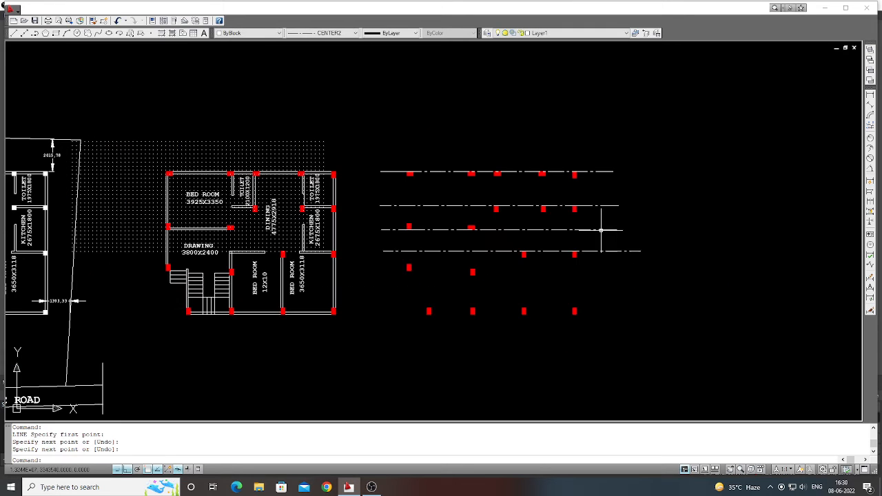
scroll(485, 286, up, 3)
key(Return)
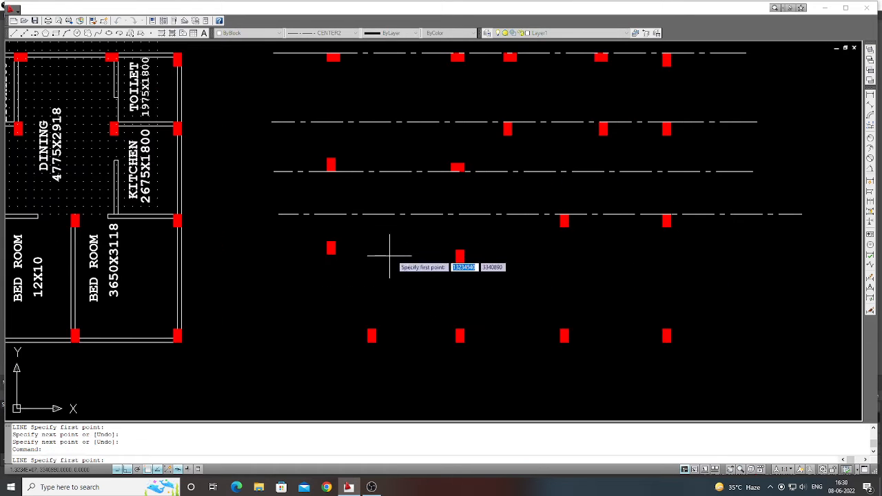
click(464, 250)
scroll(470, 250, down, 1)
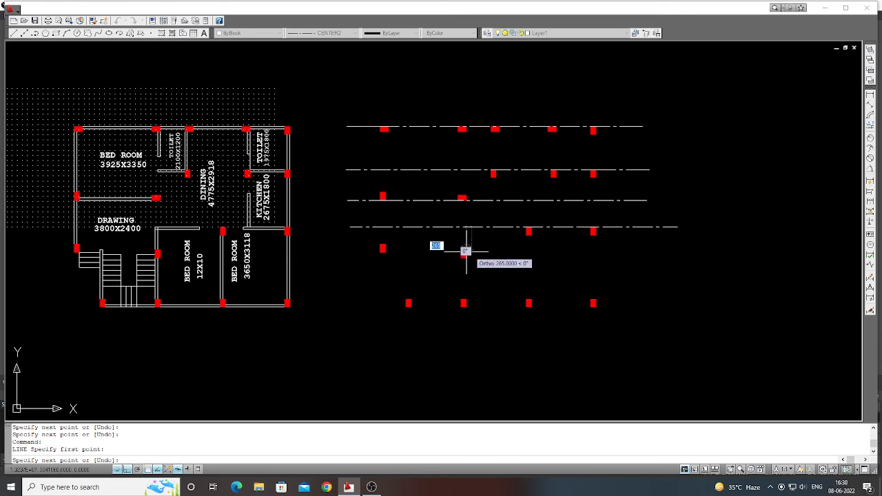
key(Return)
Draw a horizontal line in the walled plan from the drawing room's lower left column past the 12X10 bedroom's left column.
scroll(568, 260, down, 4)
scroll(381, 261, up, 3)
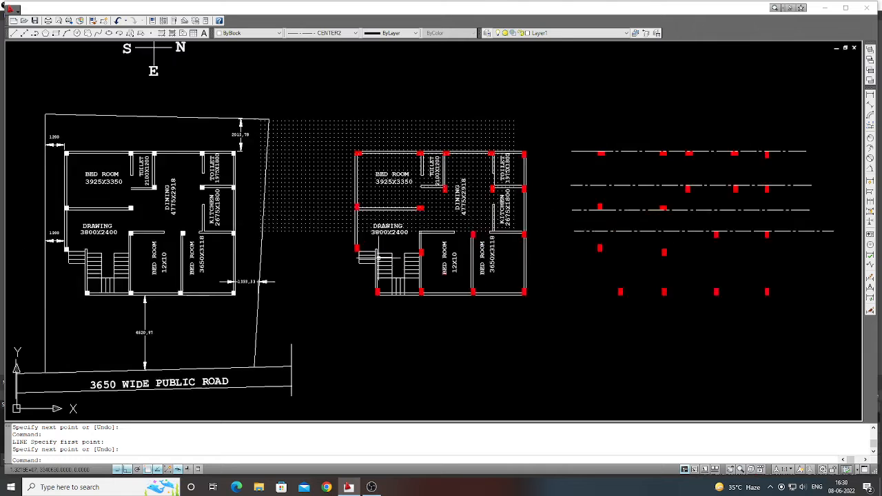
scroll(377, 258, up, 4)
key(Return)
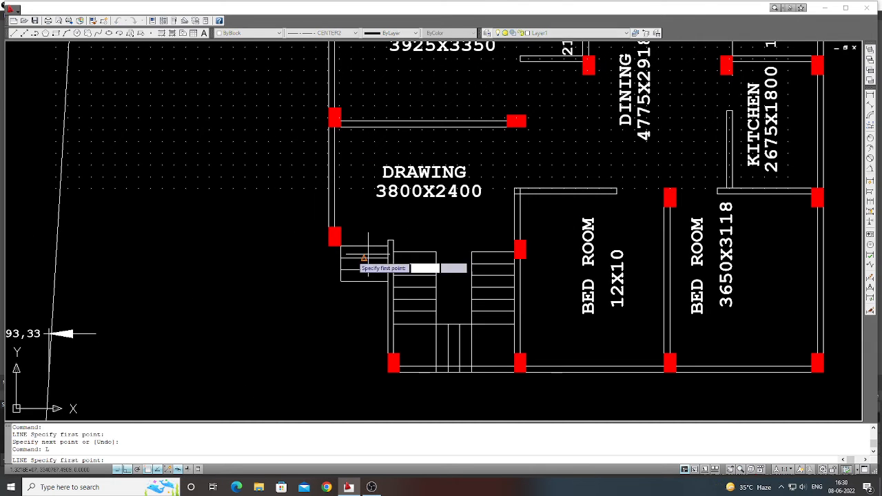
click(334, 245)
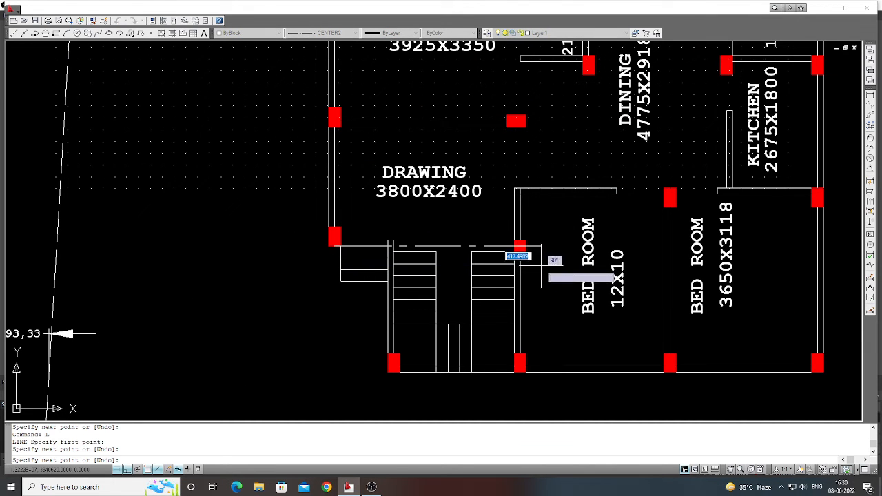
click(539, 256)
key(Return)
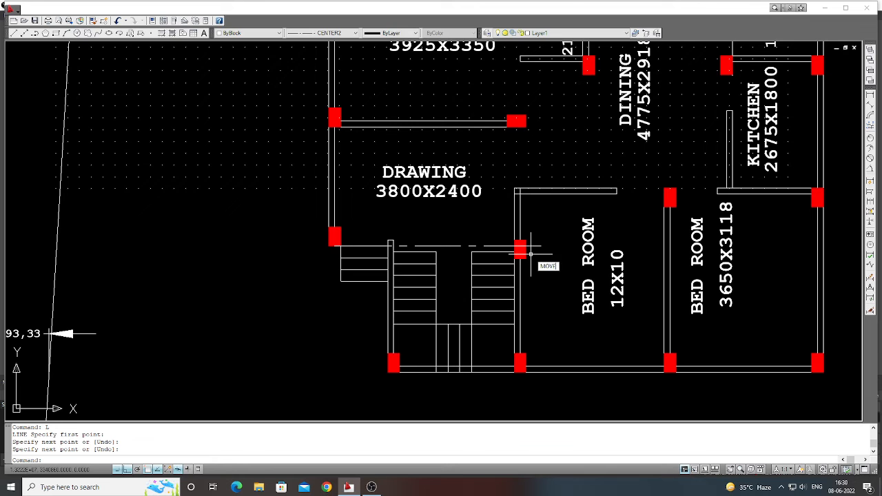
Move the 12X10 bedroom's left column in the walled plan up until its lower edge sits on the horizontal reference line.
key(Return)
scroll(531, 262, up, 2)
click(531, 265)
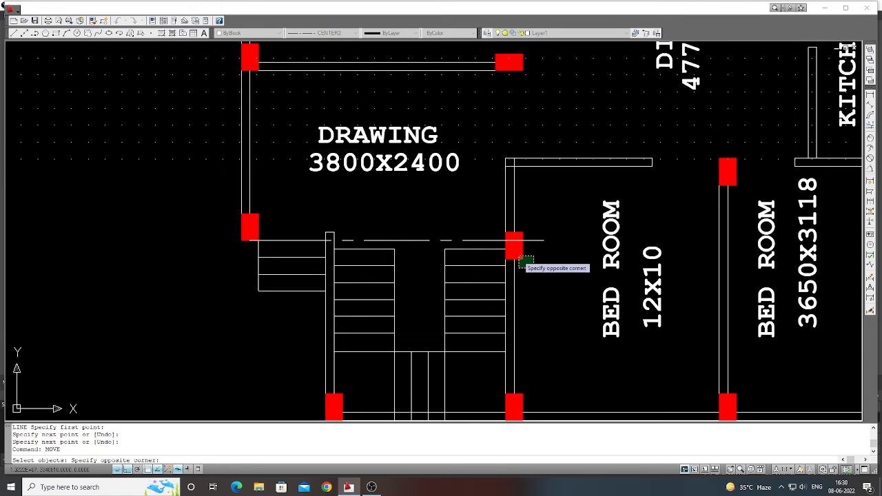
click(522, 262)
key(Return)
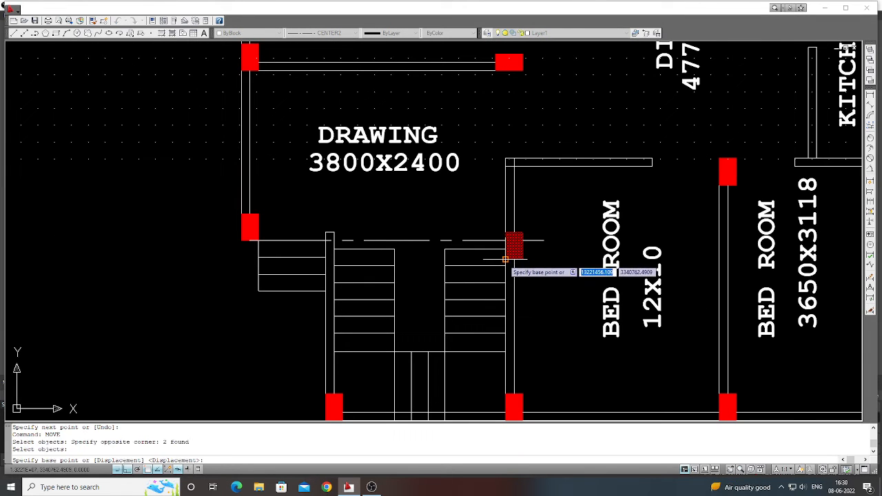
click(507, 258)
key(Return)
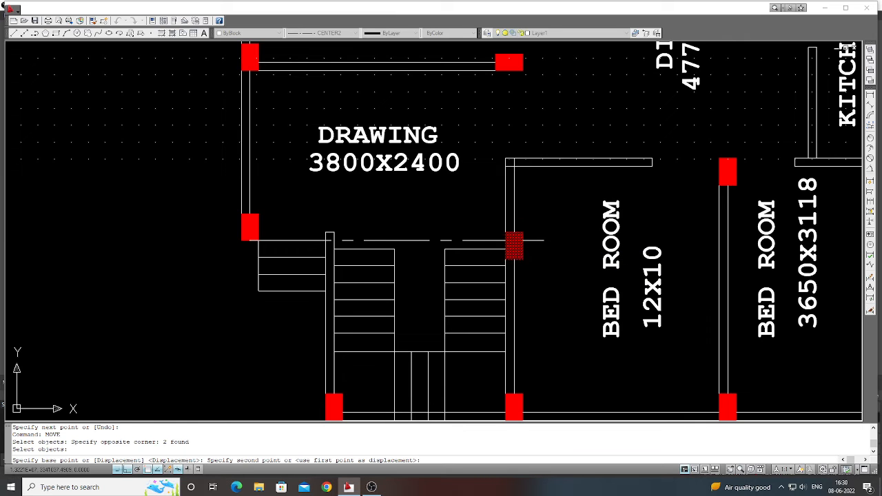
Erase the horizontal reference line from the walled plan.
key(Return)
click(538, 252)
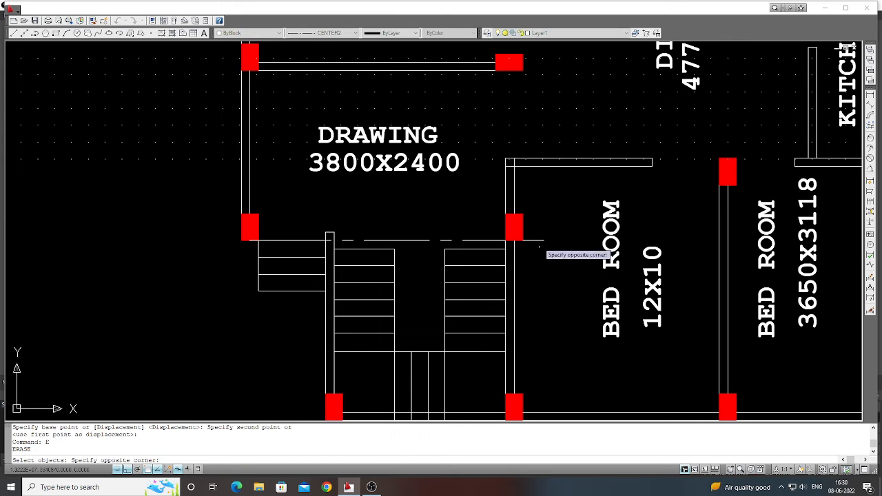
click(534, 234)
key(Return)
scroll(365, 217, down, 4)
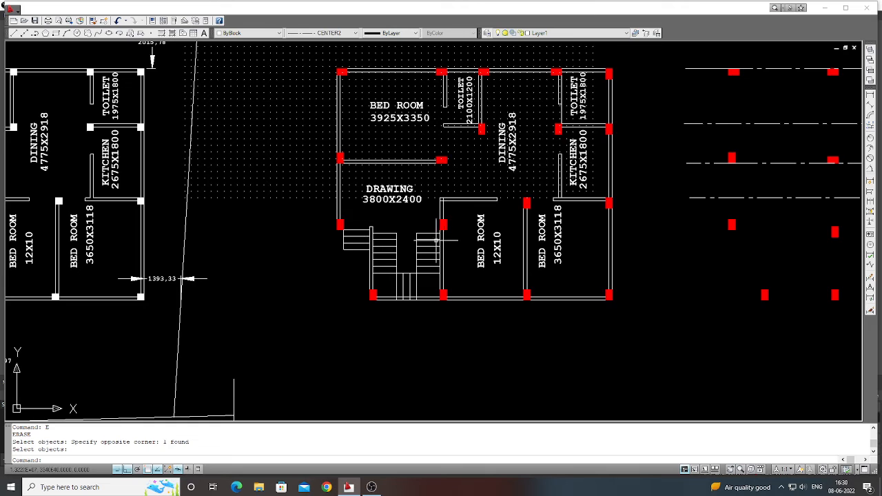
scroll(436, 240, down, 3)
scroll(690, 249, up, 2)
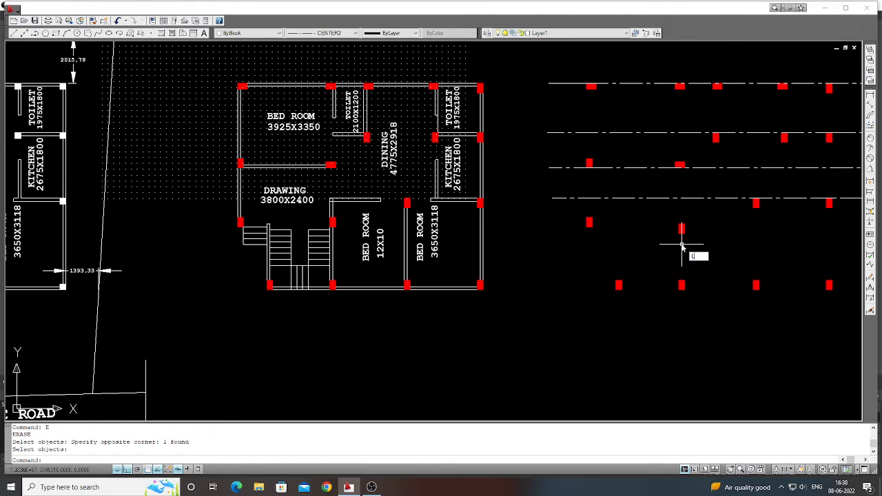
text(L)
key(Return)
click(587, 226)
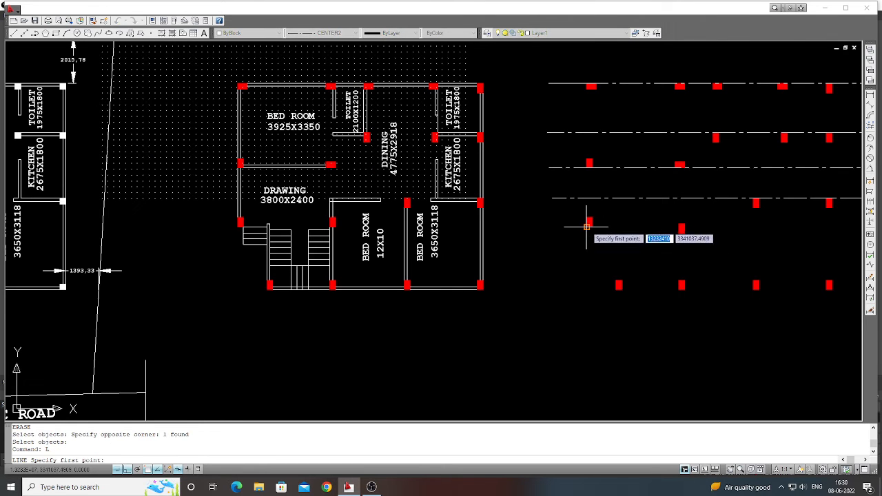
click(685, 233)
key(Return)
text(E)
key(Return)
click(648, 237)
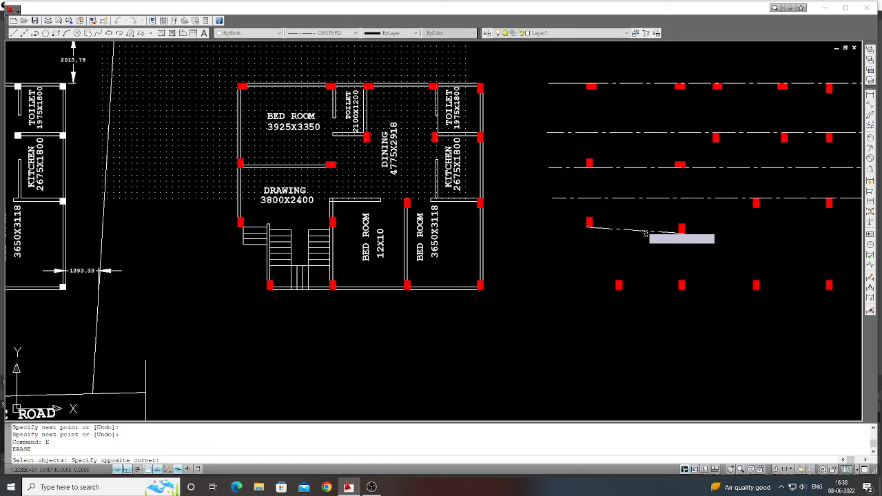
click(641, 223)
key(Return)
Draw a horizontal reference line in the columns-only layout from the fifth row's left column base past its second column.
text(L)
key(Return)
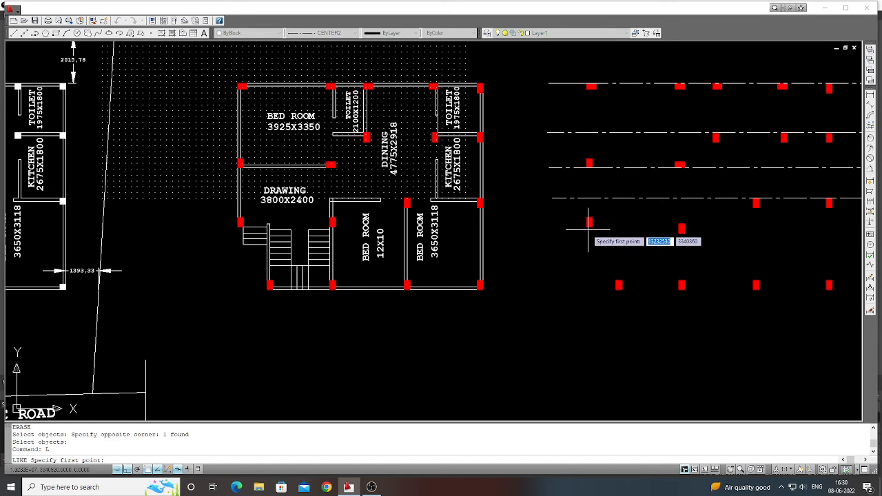
click(587, 227)
click(689, 233)
key(Return)
Move the fifth row's second column in the columns-only layout up until its lower edge sits on the reference line.
scroll(692, 234, up, 2)
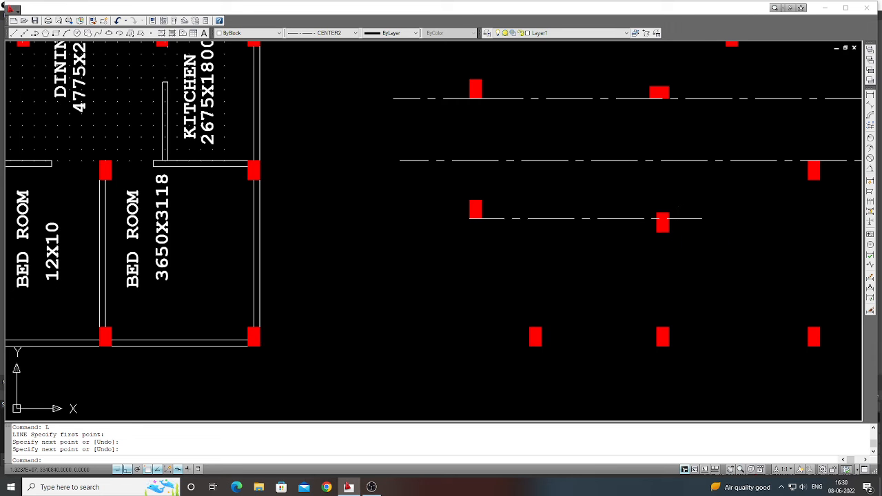
text(M)
key(Return)
click(660, 233)
key(Return)
click(661, 224)
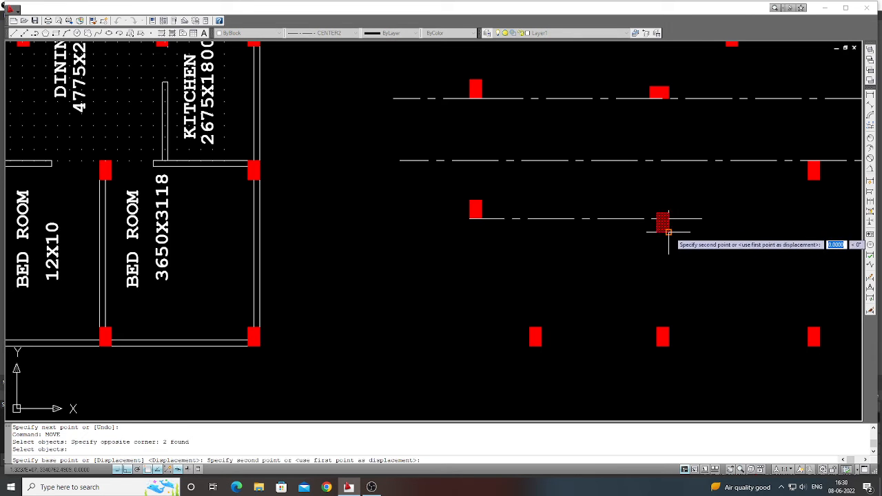
click(668, 219)
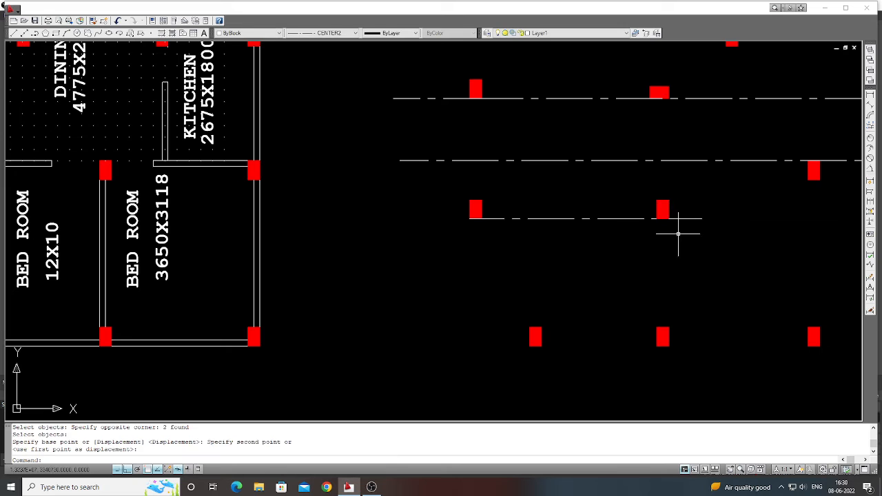
Erase the short reference line at the fifth column row of the columns-only layout.
text(E)
key(Return)
click(638, 235)
click(624, 211)
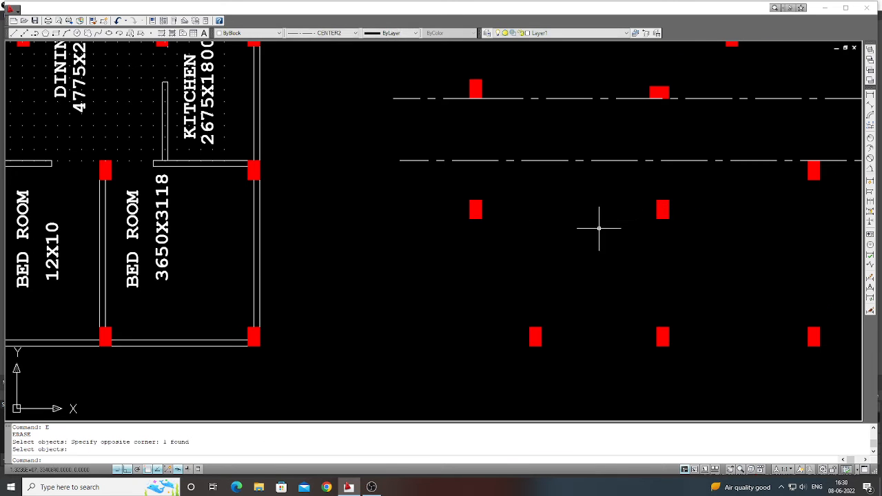
Draw a horizontal centre line along the lower edge of the fifth column row, extending past both sides of the layout.
scroll(586, 238, down, 2)
key(Return)
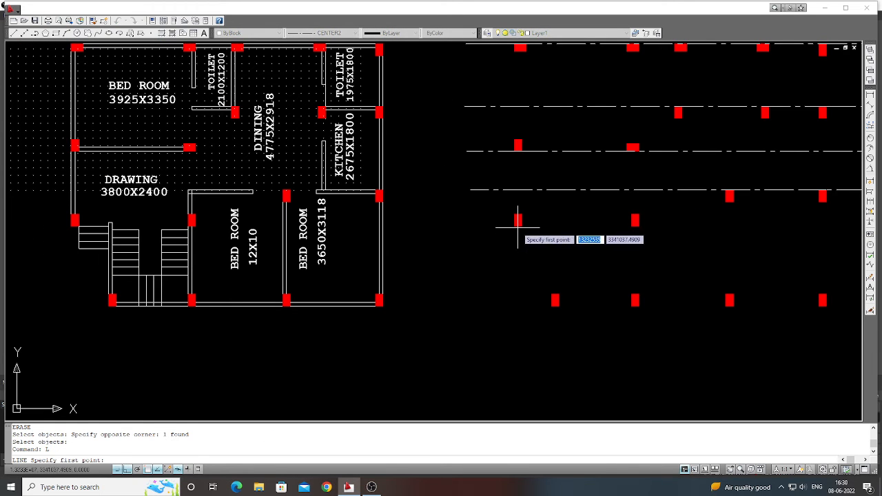
click(518, 227)
click(472, 228)
scroll(476, 229, down, 1)
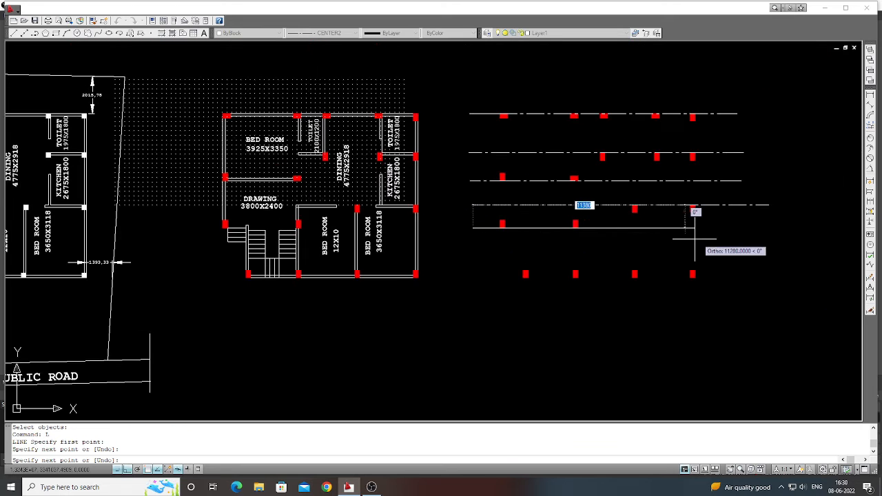
click(746, 242)
key(Return)
Draw a horizontal centre line along the lower edge of the bottom column row, extending past both sides.
scroll(543, 284, up, 1)
key(Return)
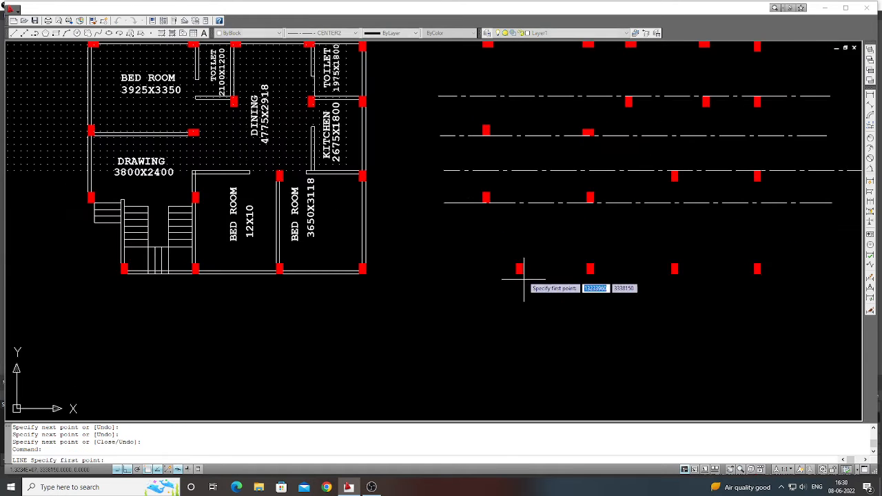
click(522, 273)
click(446, 273)
key(Return)
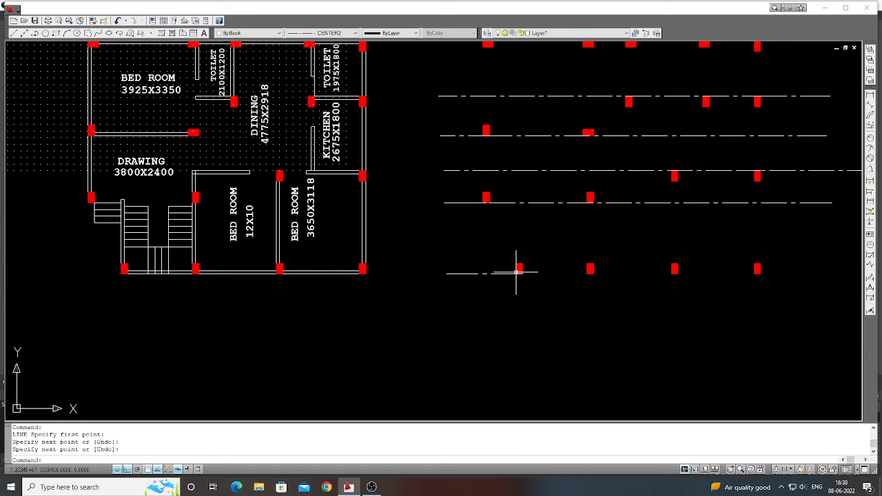
key(Return)
click(522, 273)
scroll(620, 274, down, 2)
click(751, 274)
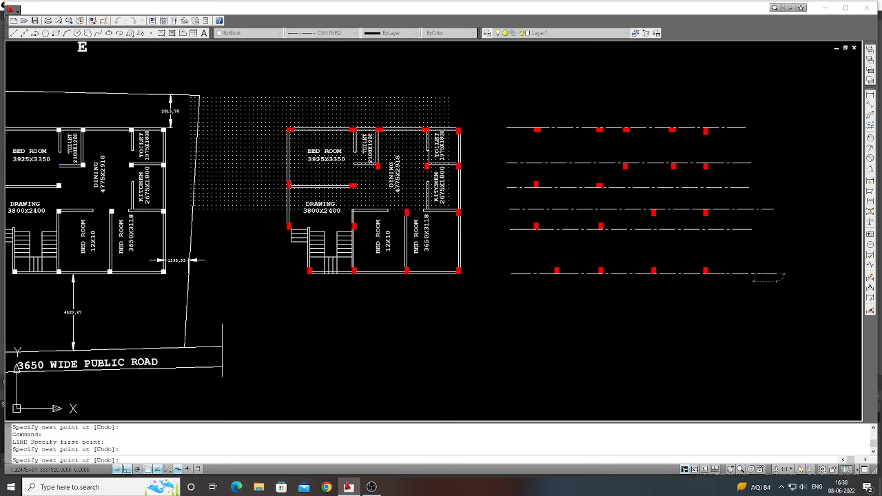
key(Return)
Draw a vertical centre line along the right edge of the rightmost columns, extending above and below the layout.
key(Return)
scroll(729, 147, up, 3)
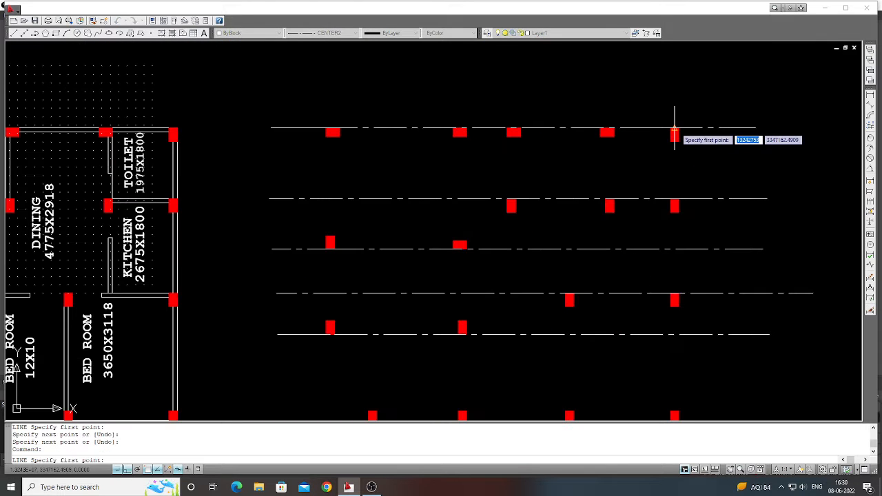
scroll(677, 132, down, 2)
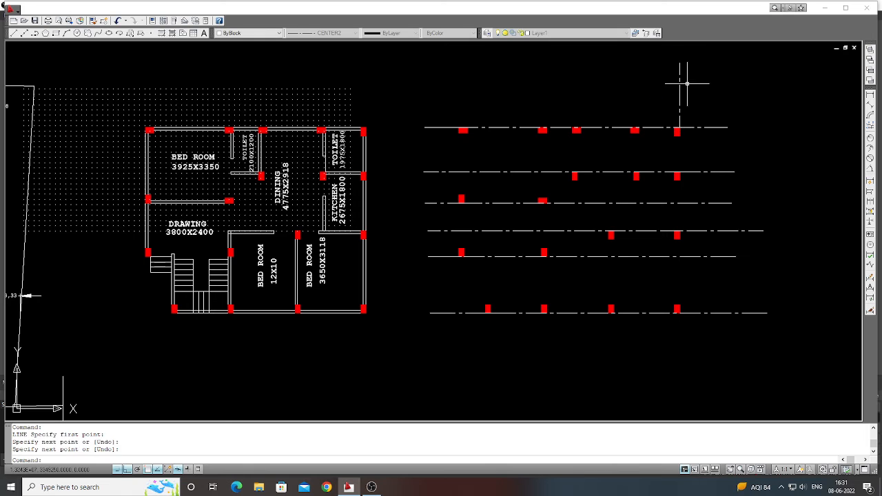
click(680, 136)
scroll(683, 137, down, 2)
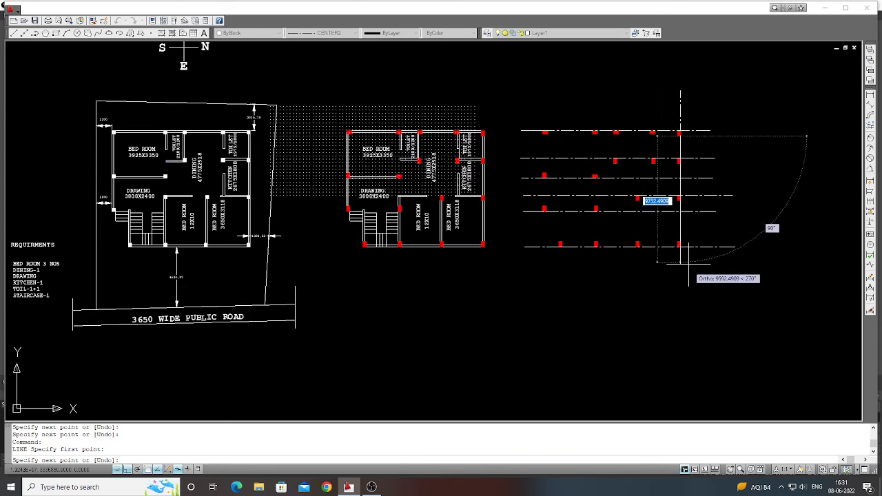
click(690, 292)
key(Return)
Draw a vertical centre line along the right edge of the top row's fourth column, extending above and below the layout.
scroll(656, 189, up, 2)
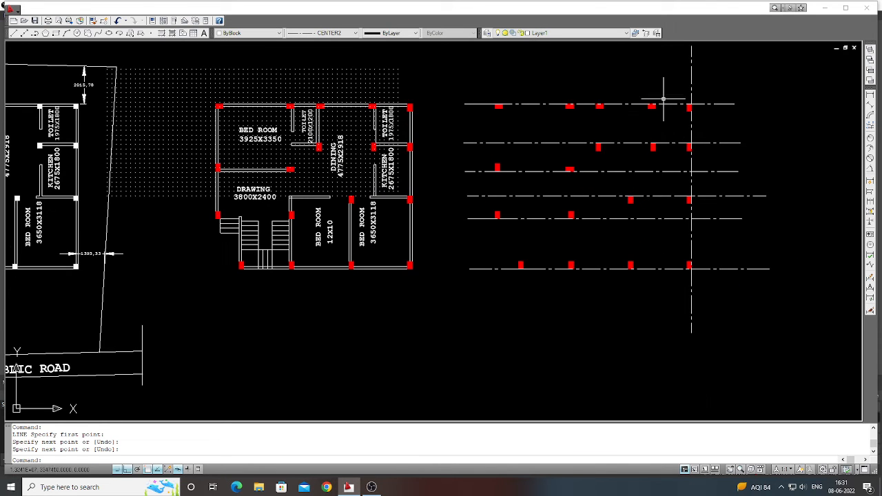
scroll(664, 100, up, 2)
key(Return)
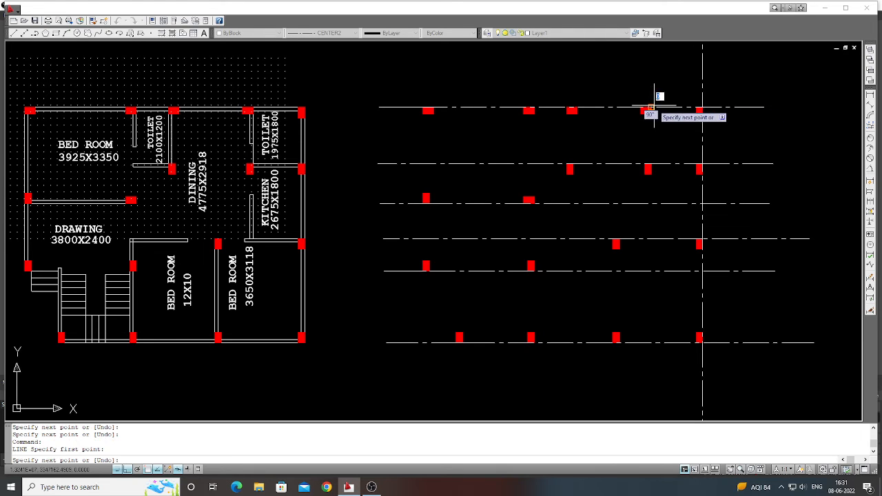
click(652, 107)
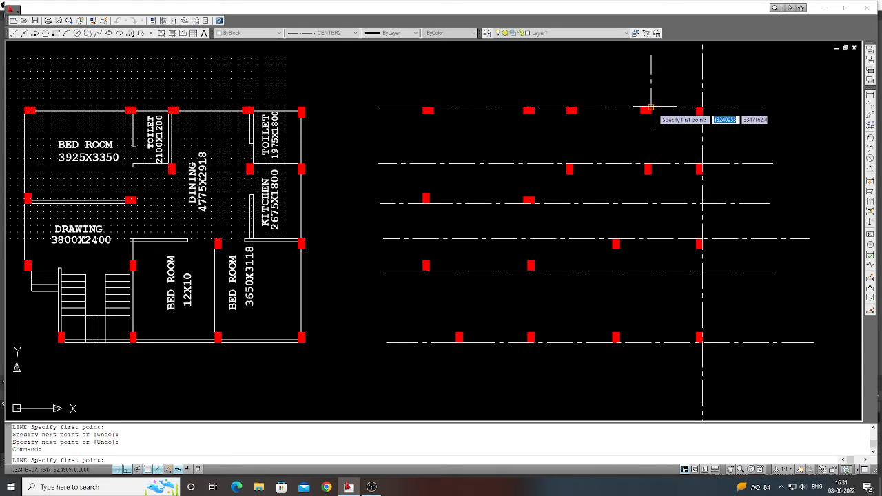
scroll(655, 114, down, 2)
click(640, 309)
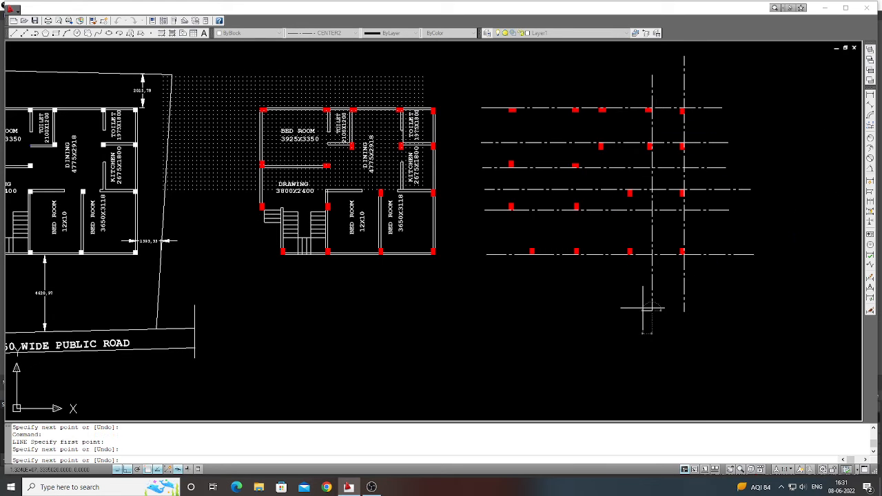
key(Return)
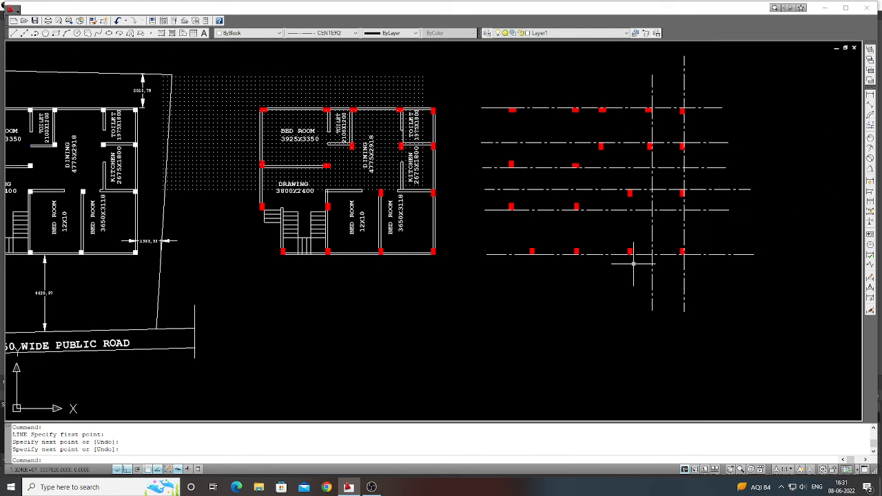
Draw a vertical centre line along the left edge of the bottom row's third column, extending above and below the layout.
key(Return)
click(630, 252)
scroll(628, 253, up, 2)
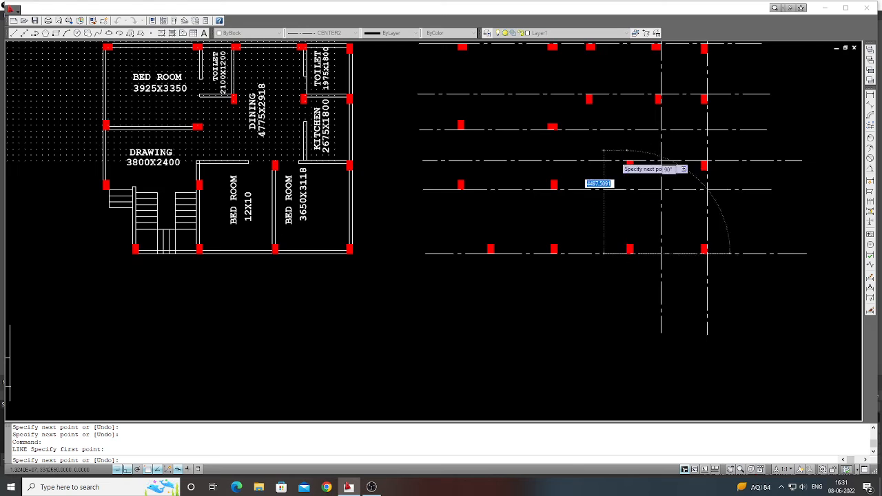
scroll(604, 150, down, 2)
click(624, 58)
key(Return)
key(Return)
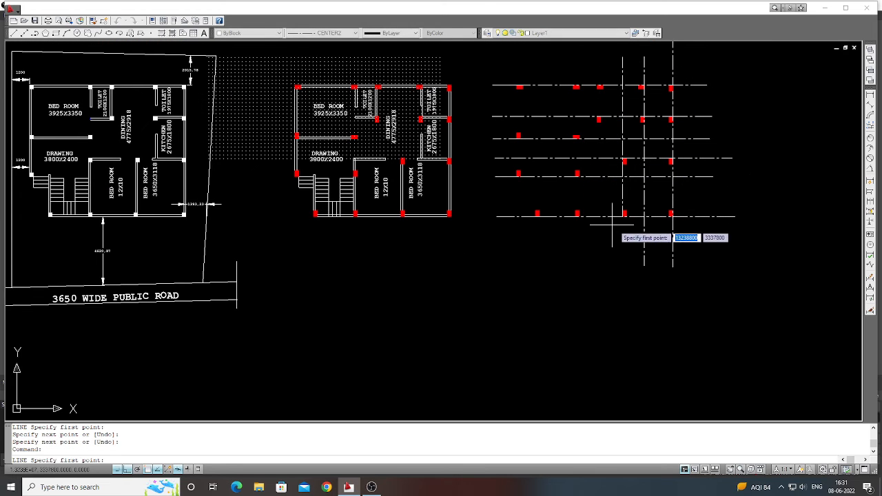
click(623, 216)
click(623, 272)
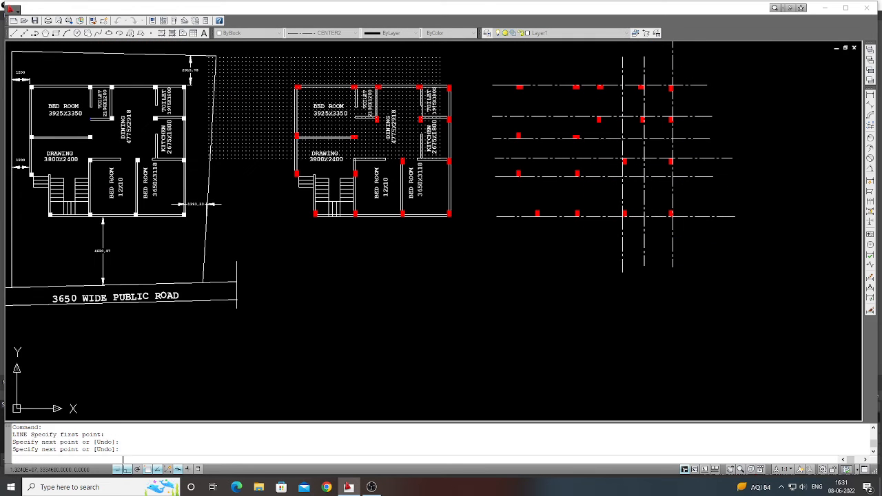
key(Return)
Draw a vertical centre line along the right edge of the bottom row's second column, extending above and below the layout.
key(Return)
scroll(584, 205, up, 1)
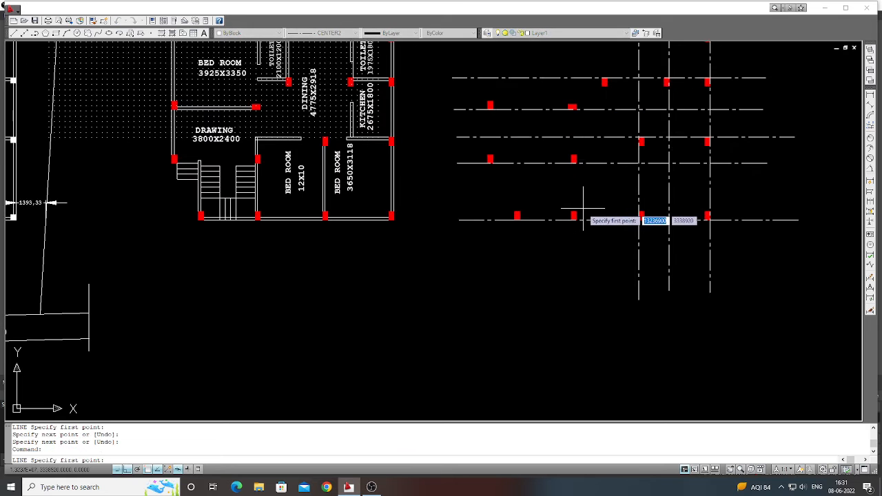
click(579, 211)
scroll(580, 193, down, 3)
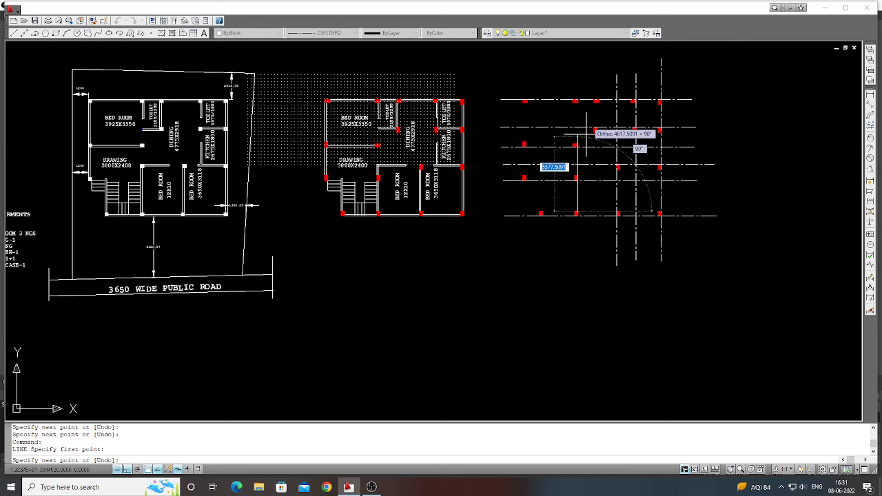
click(586, 70)
key(Return)
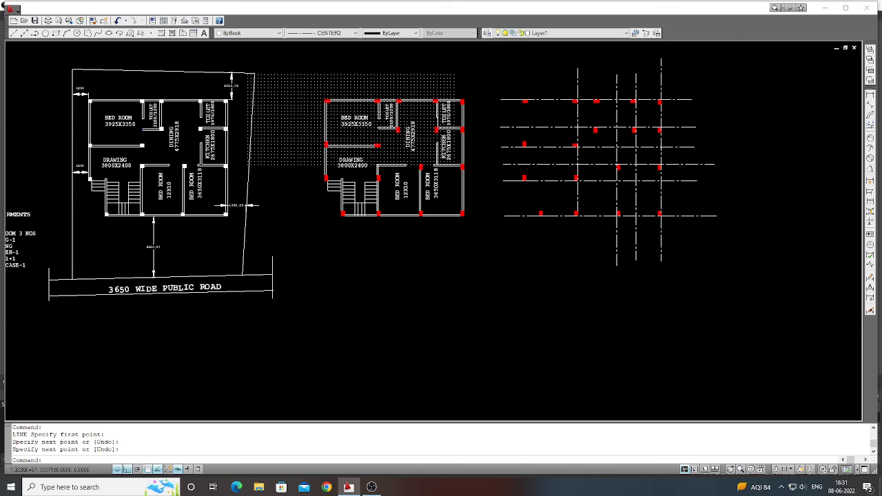
scroll(577, 213, up, 2)
key(Return)
click(579, 290)
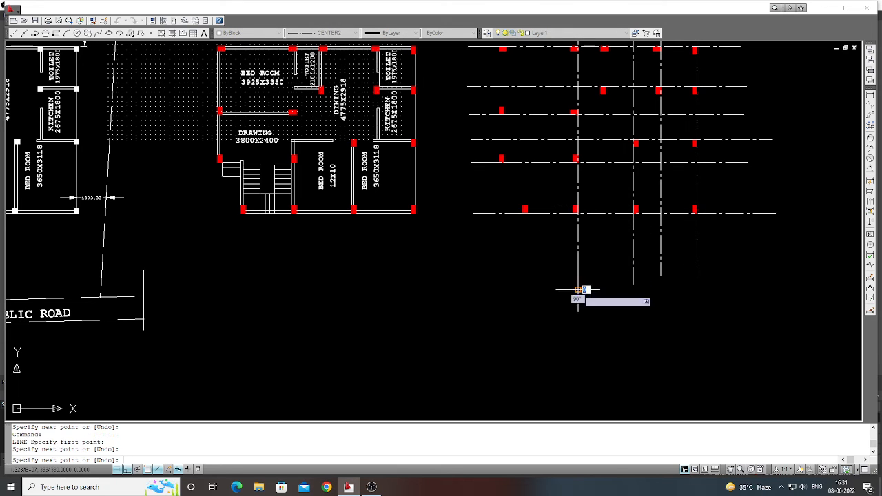
Draw a vertical centre line from the bottom row's first column up past the top of the layout.
scroll(520, 205, down, 2)
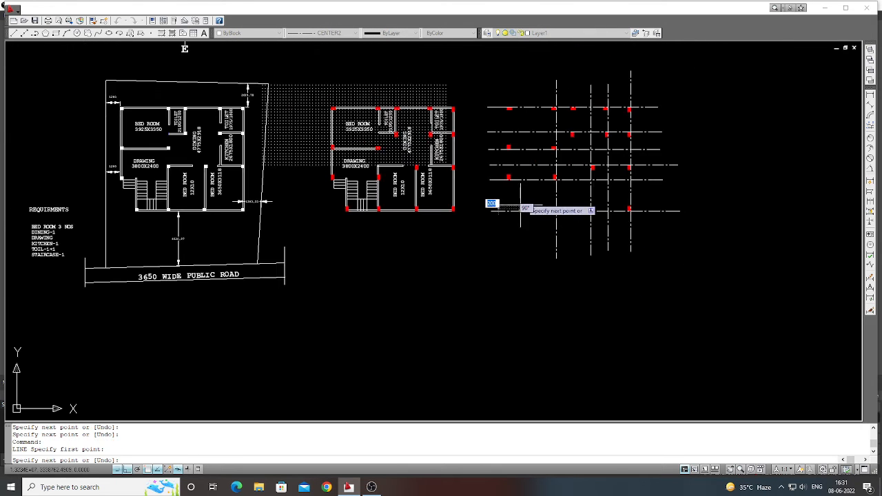
click(529, 86)
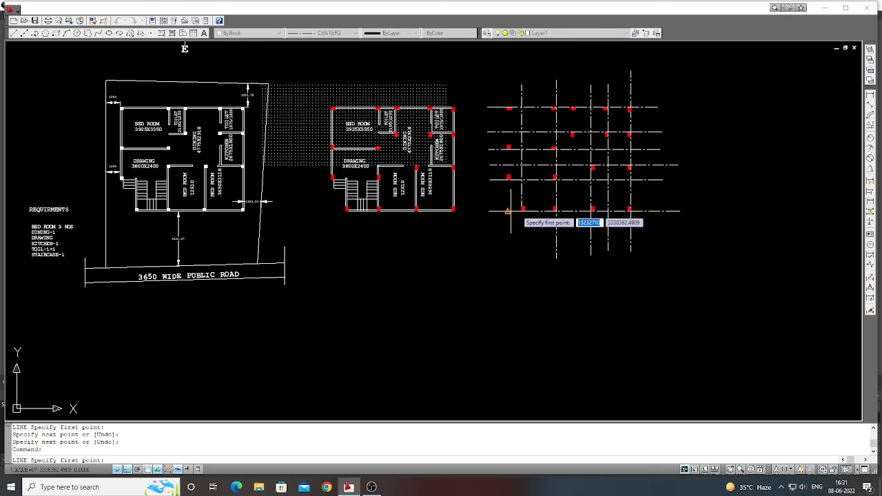
Finish the vertical center line through the lower-left stair column down past the lowest horizontal grid line.
click(522, 260)
key(Return)
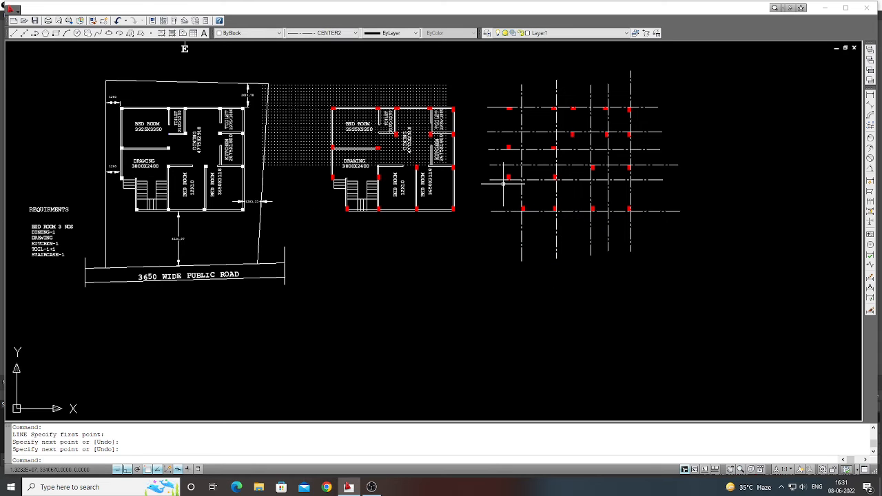
Draw the leftmost vertical center line beside the outer columns, extending above the uppermost and below the lowest horizontal grid line.
key(Return)
scroll(505, 176, up, 2)
scroll(508, 174, down, 2)
click(508, 180)
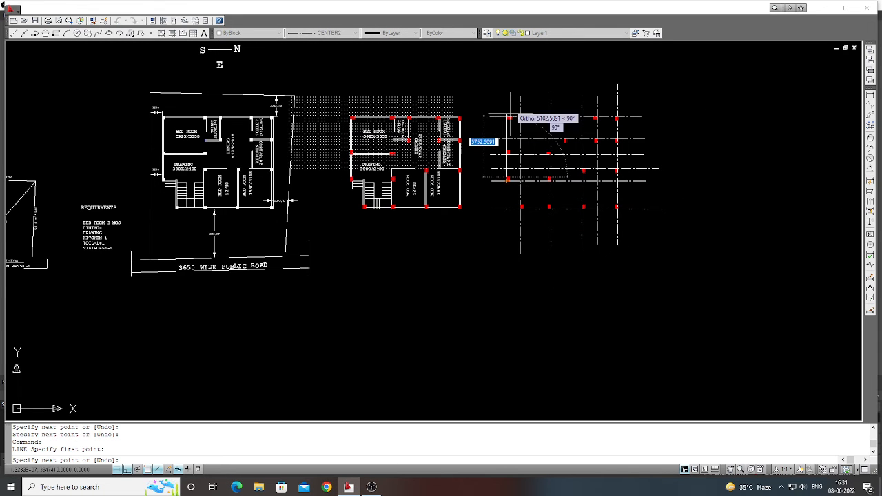
click(508, 89)
key(Return)
scroll(501, 162, up, 2)
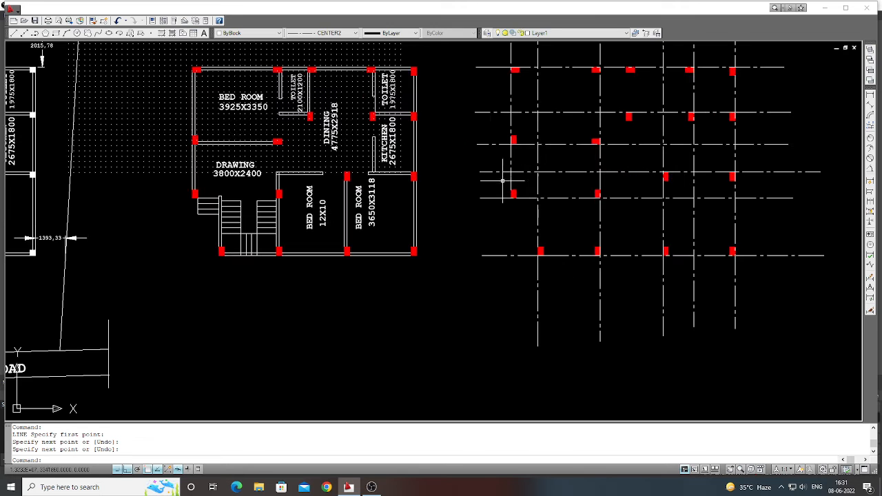
key(Return)
click(514, 198)
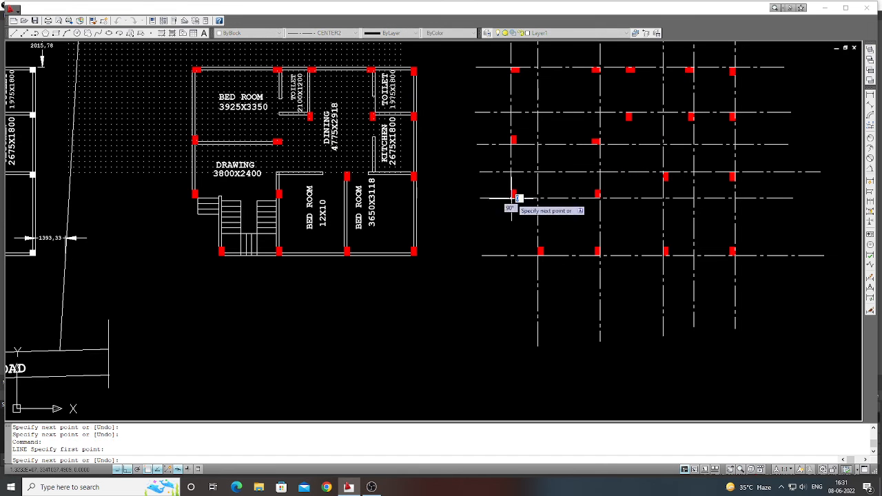
click(503, 333)
key(Return)
scroll(522, 316, down, 1)
scroll(714, 255, up, 1)
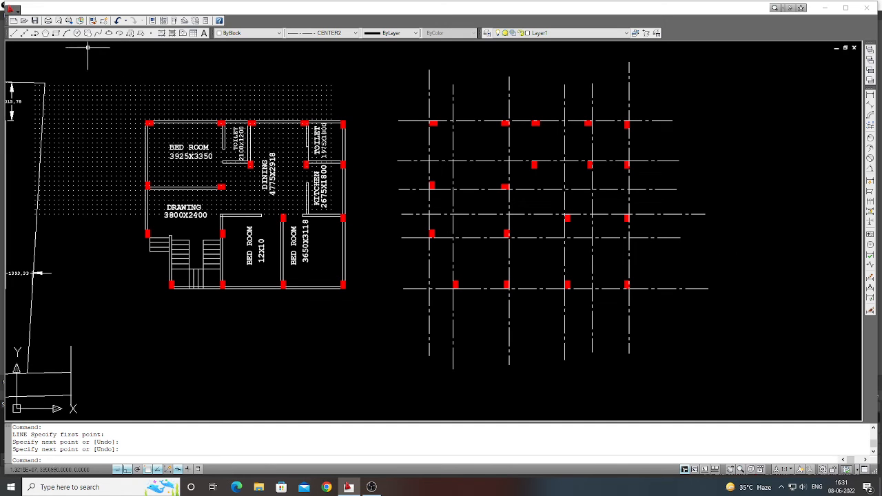
Draw a rectangle about 12730 by 10620 around all the columns, crossing the ends of the grid lines.
click(60, 34)
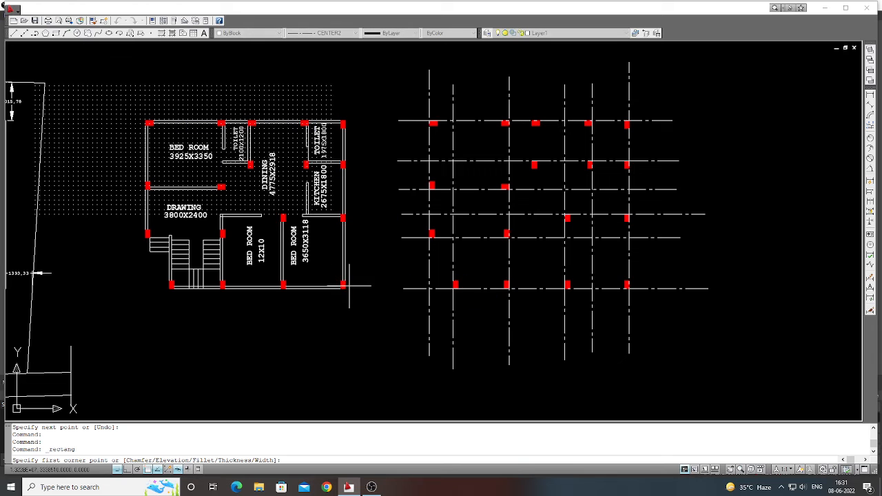
click(408, 310)
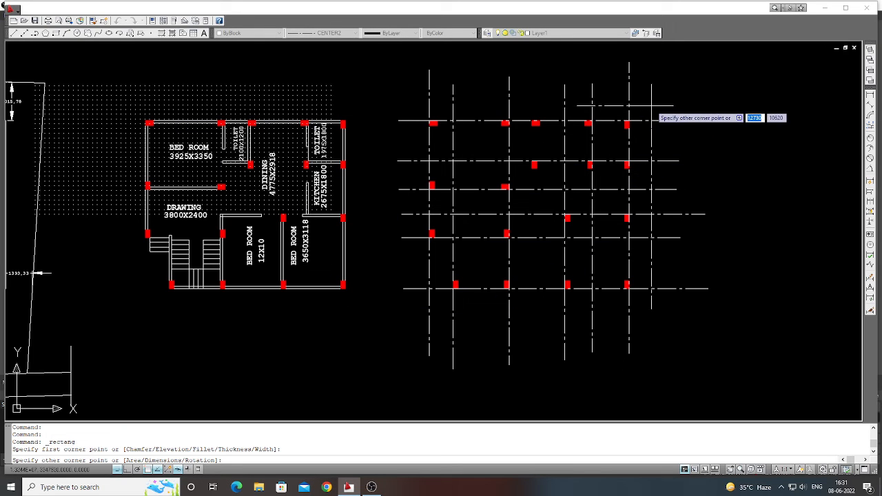
click(651, 106)
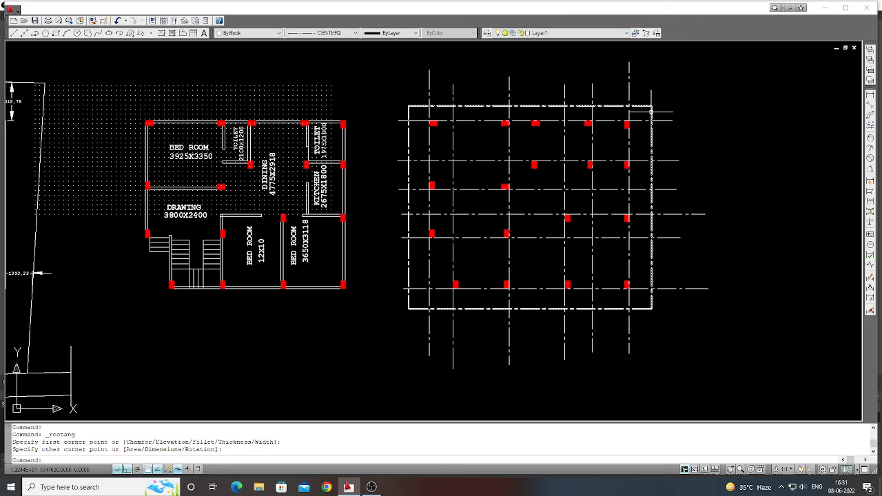
Trim the upper ends of the vertical grid lines, using the surrounding rectangle as the cutting edge.
text(r)
key(Return)
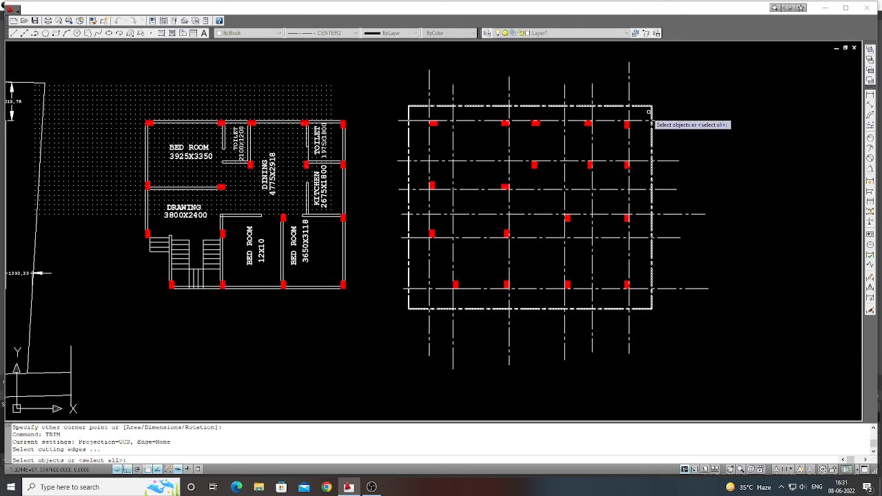
click(649, 112)
click(643, 103)
key(Return)
click(636, 101)
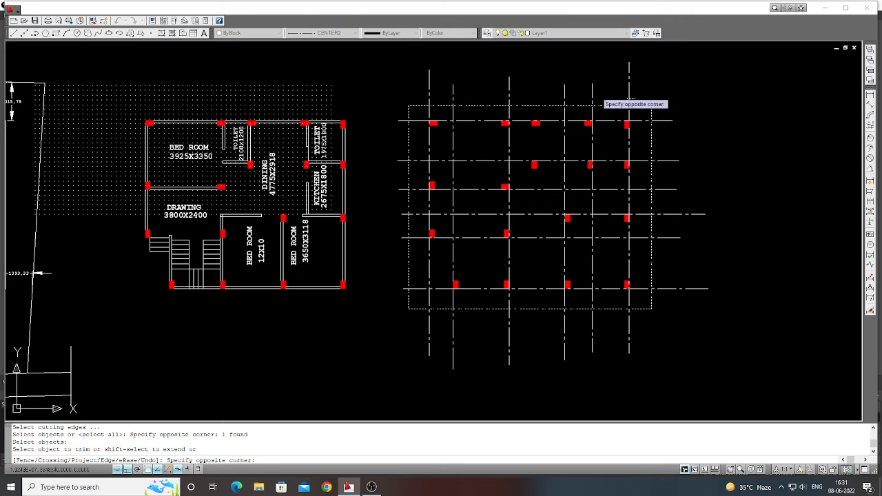
click(419, 71)
click(467, 101)
click(463, 98)
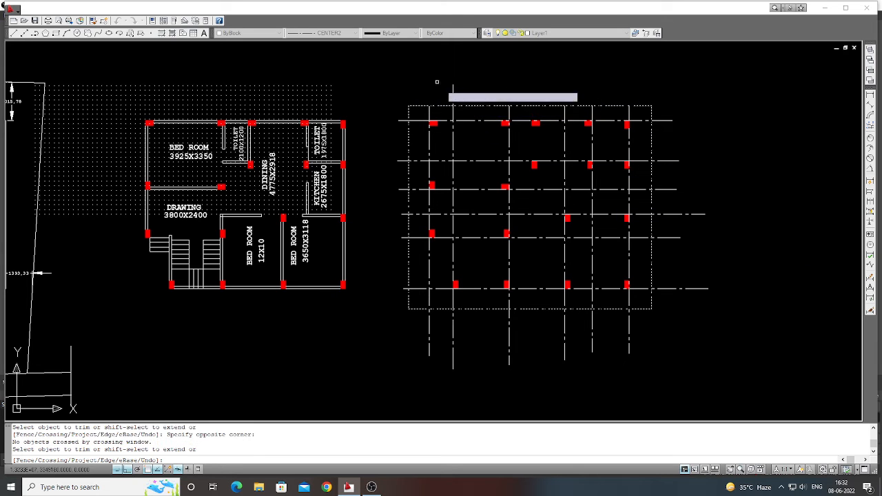
click(453, 90)
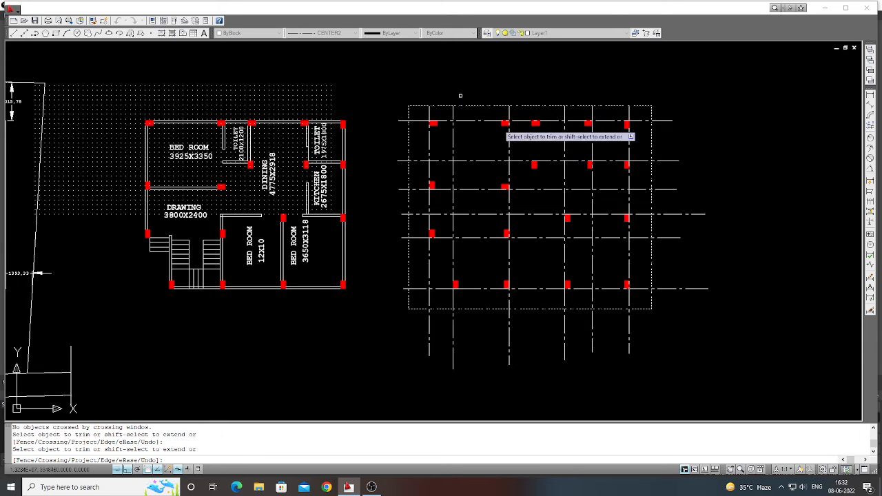
Trim the remaining grid line ends outside the rectangle on its right, lower and left sides.
click(704, 338)
click(657, 109)
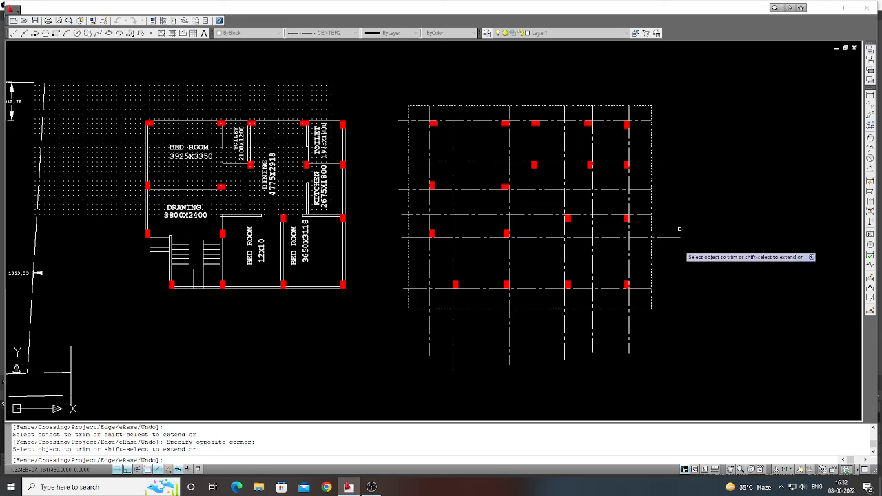
click(677, 258)
click(659, 156)
click(659, 361)
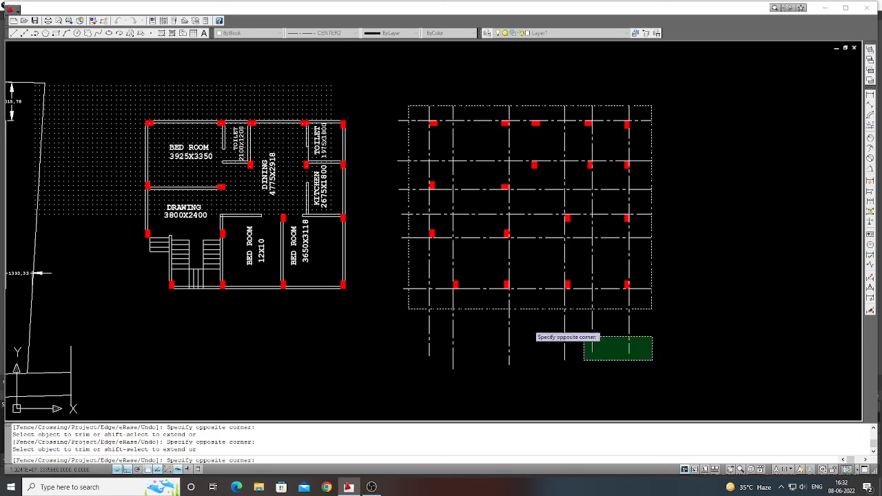
click(422, 317)
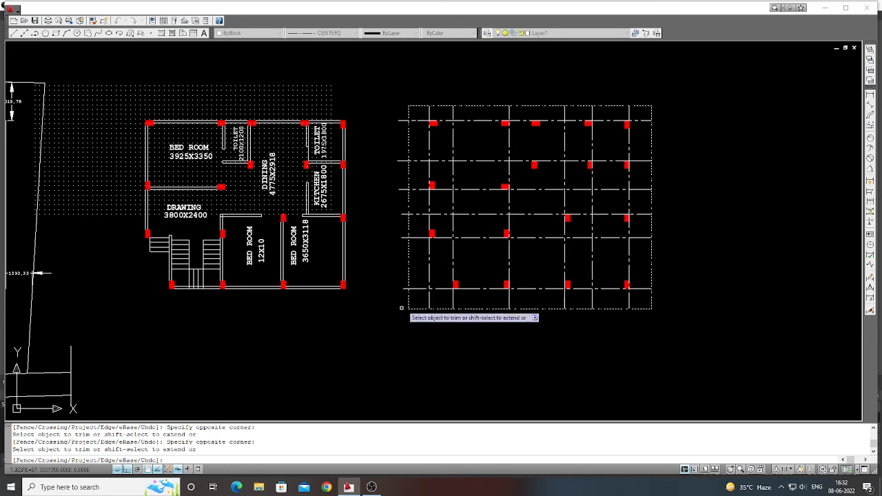
click(400, 118)
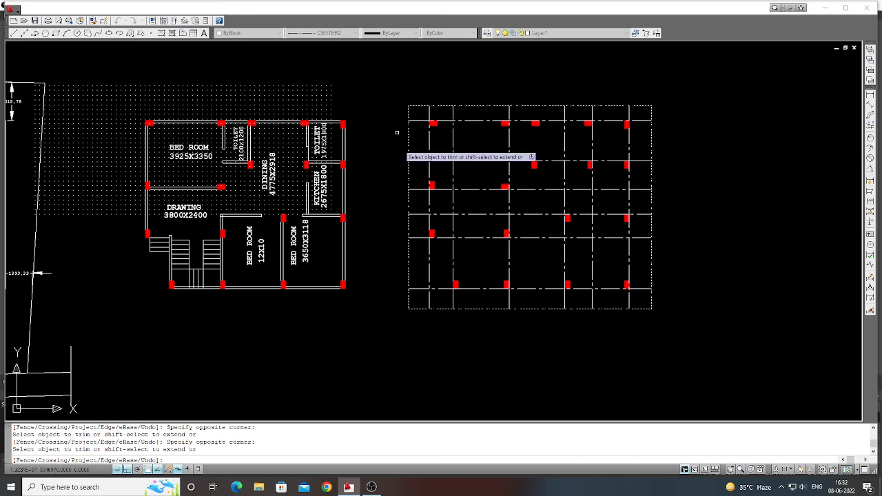
key(Return)
Erase the rectangle around the column grid.
scroll(510, 252, down, 2)
scroll(563, 254, up, 2)
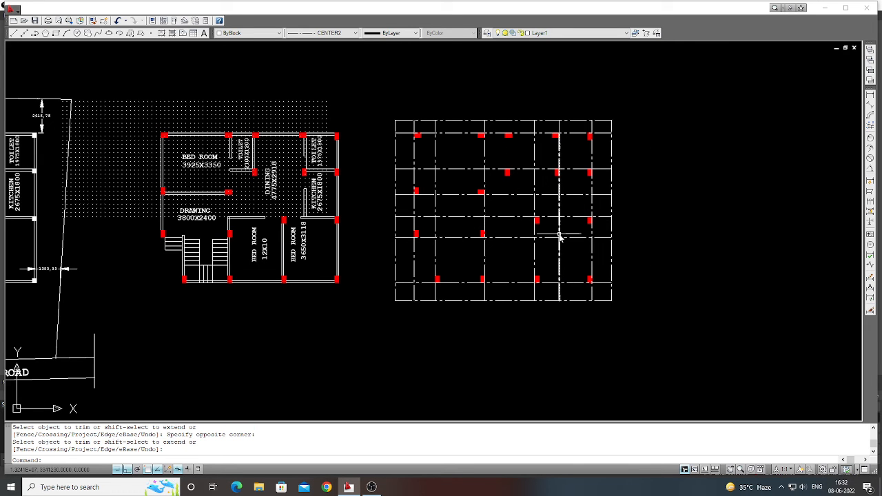
text(e)
key(Return)
click(612, 231)
key(Return)
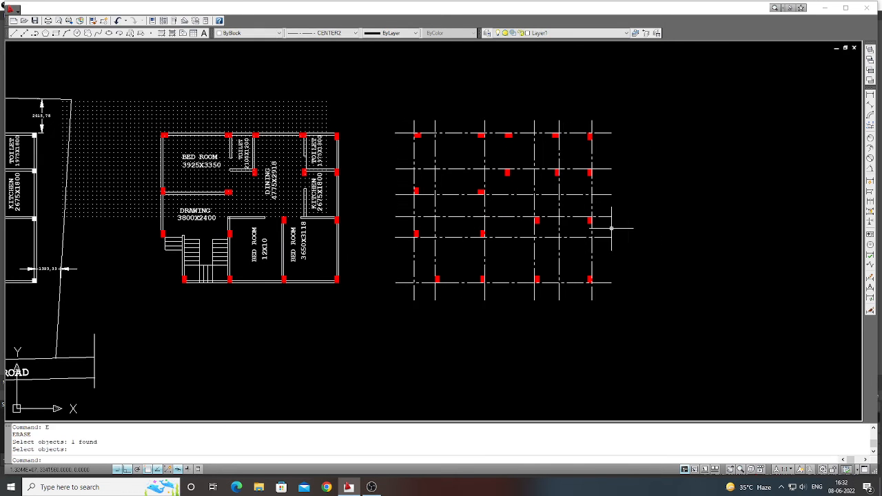
scroll(620, 228, down, 2)
scroll(551, 178, up, 2)
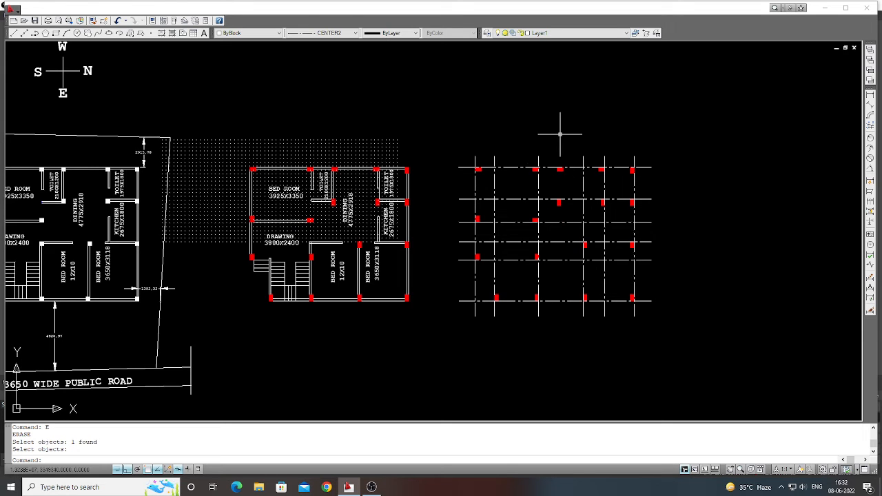
Draw a circle of radius 300 in the empty space between the floor plan and the column grid.
scroll(482, 150, up, 3)
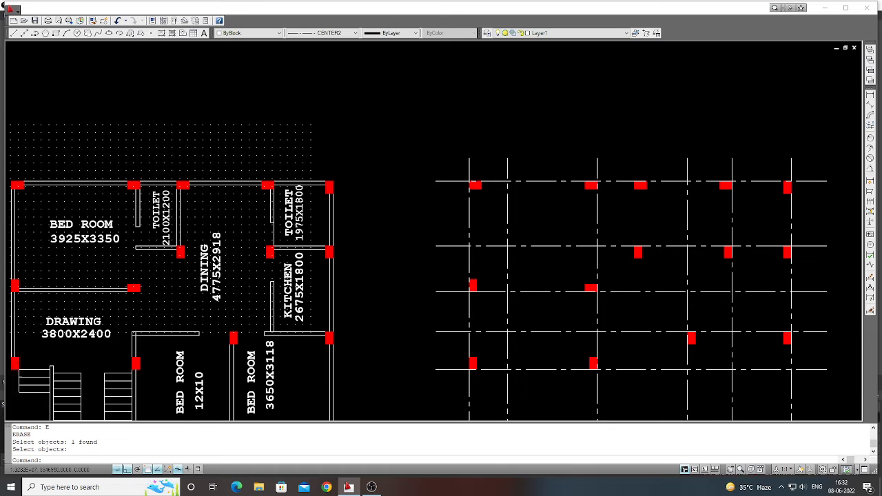
scroll(486, 190, up, 4)
scroll(485, 189, down, 5)
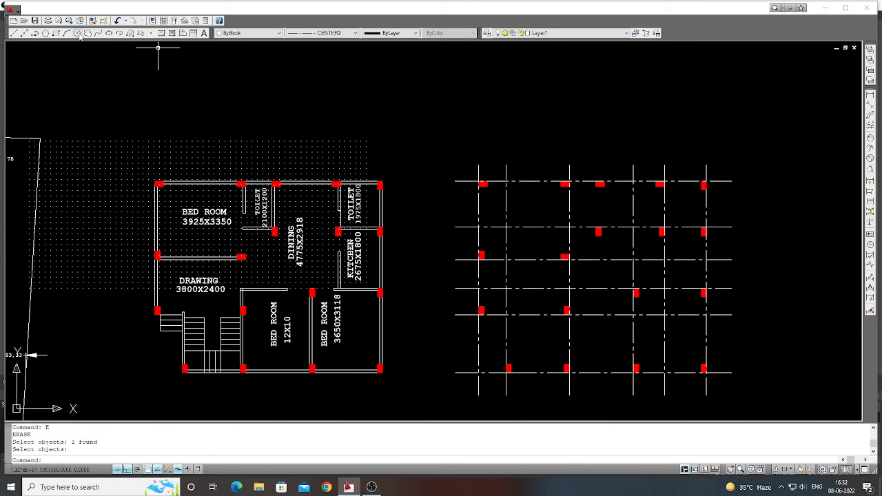
click(79, 35)
click(423, 154)
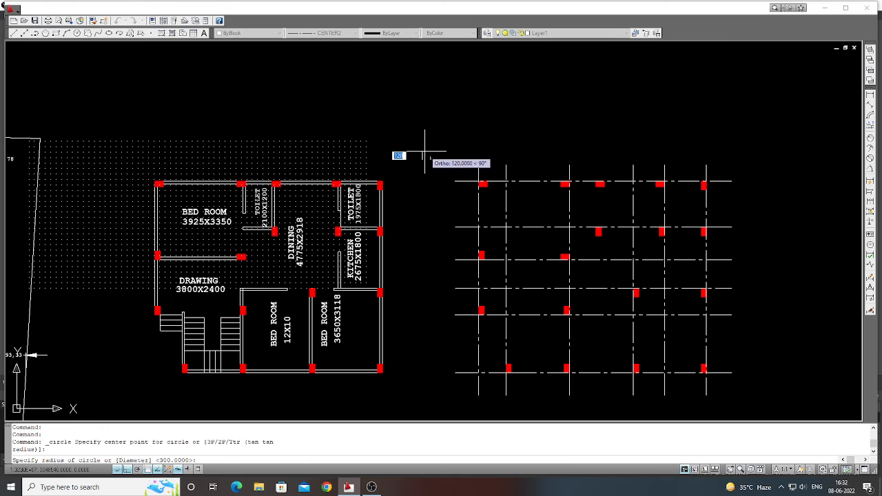
text(300)
key(Return)
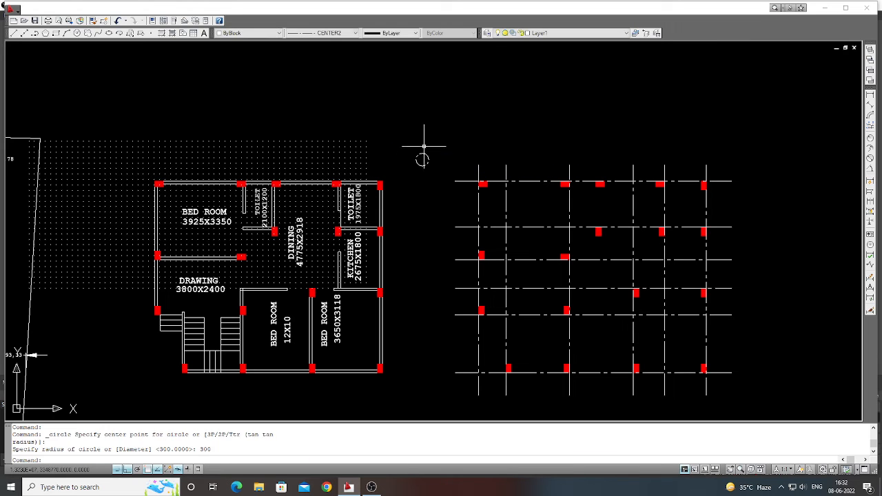
Add the single-line text A inside the circle with height 250 and rotation 0.
scroll(431, 157, up, 3)
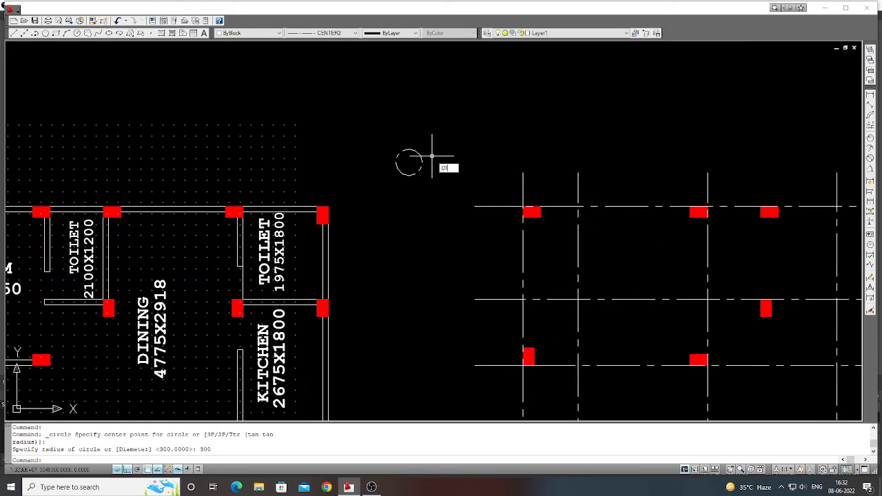
key(Return)
scroll(414, 159, up, 3)
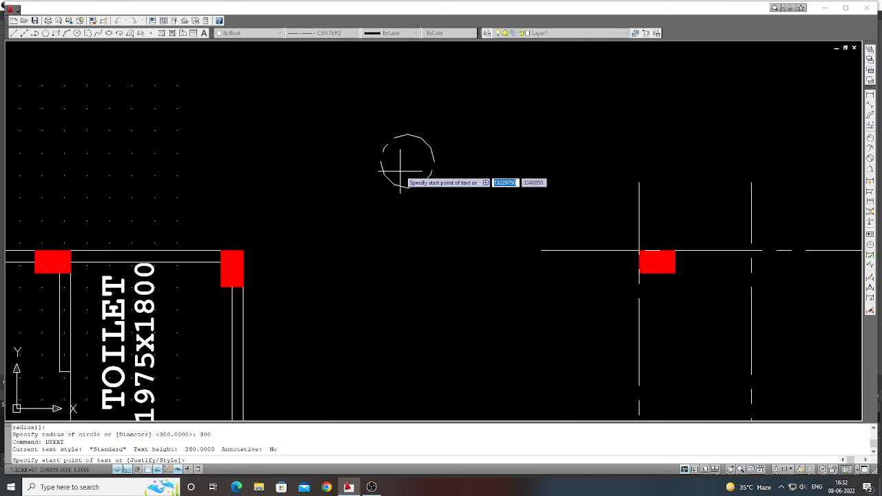
click(398, 172)
text(250)
key(Return)
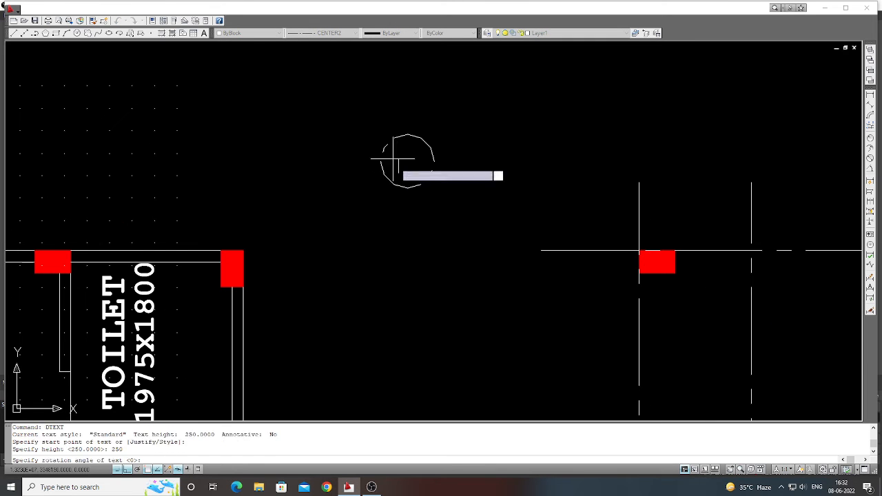
text(0)
key(Return)
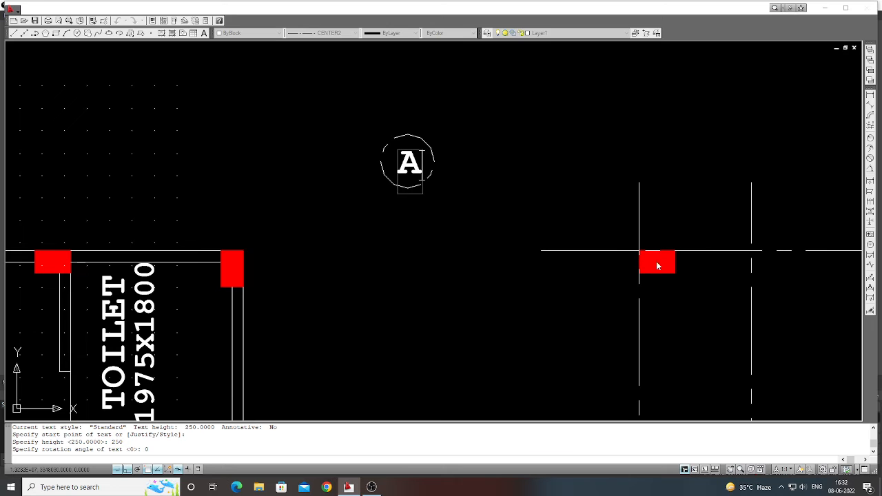
key(Escape)
Copy the circled A from the circle's lowest point onto the upper ends of the first four vertical grid lines from the left.
scroll(469, 187, down, 2)
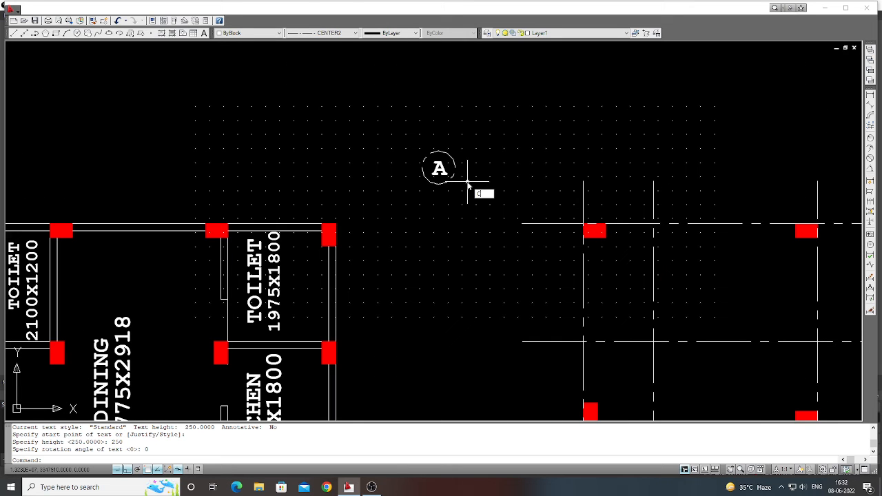
text(COPY)
key(Return)
click(469, 193)
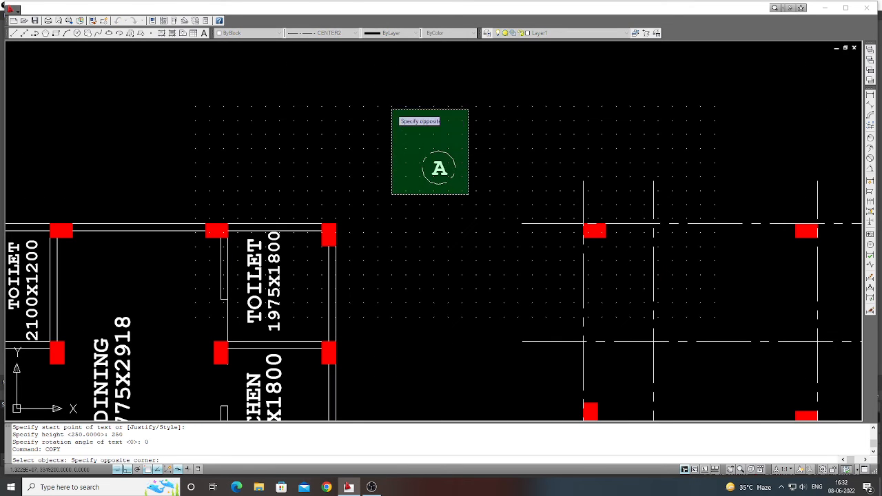
click(392, 108)
key(Return)
click(440, 183)
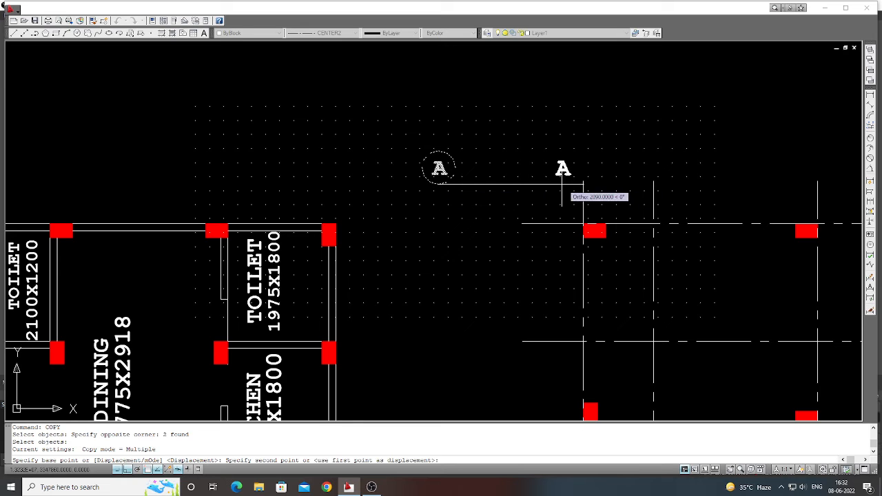
click(584, 183)
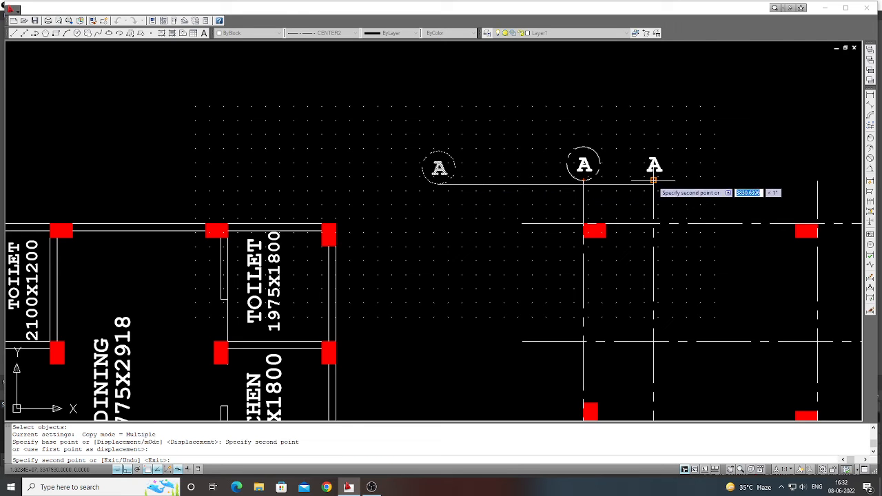
click(653, 181)
scroll(583, 183, down, 2)
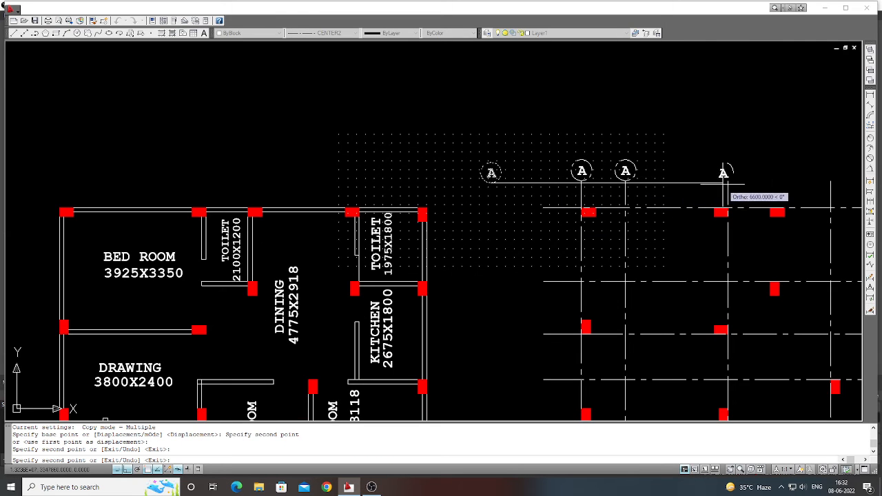
click(728, 184)
click(830, 184)
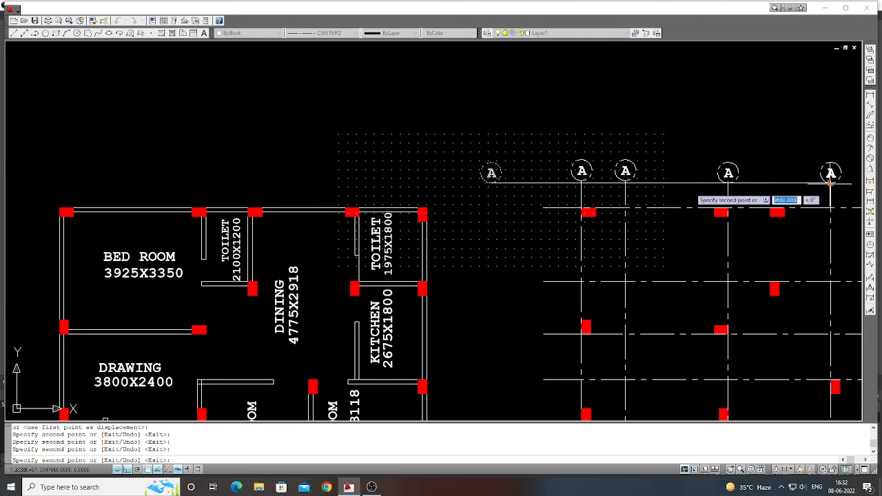
scroll(535, 220, down, 2)
key(Return)
Draw a short vertical line upward from the upper-left corner of the third column in the grid's top row.
scroll(658, 193, down, 2)
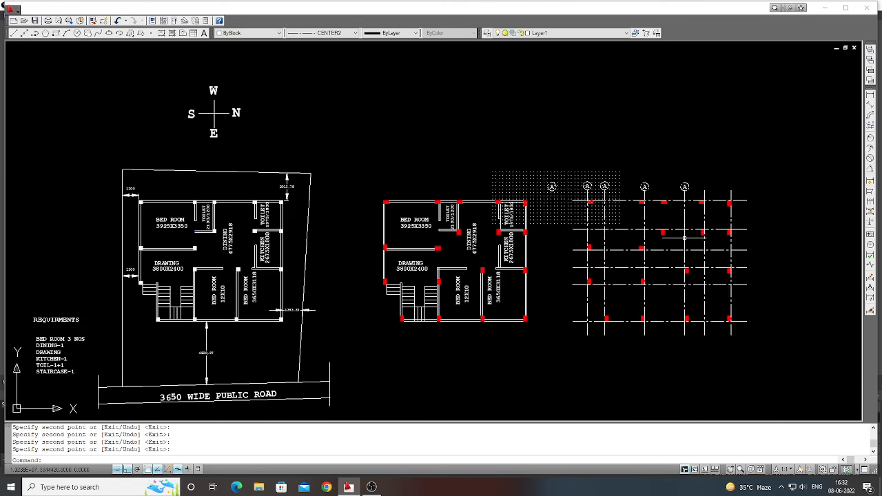
scroll(704, 229, up, 2)
text(l)
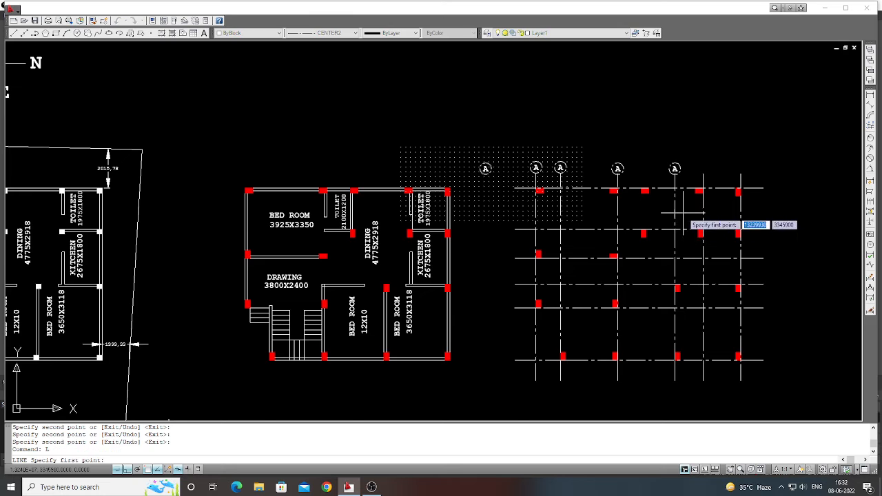
key(Return)
scroll(678, 206, up, 2)
click(626, 180)
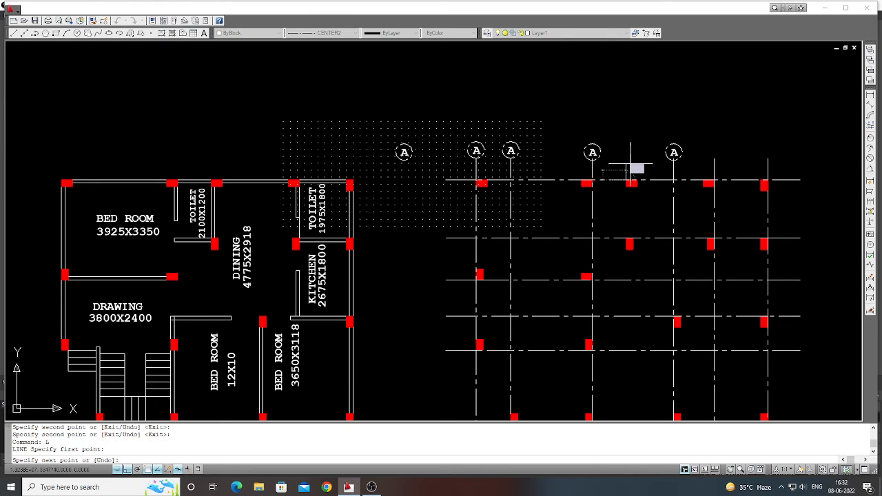
click(627, 151)
key(Return)
Draw a vertical line from that same column corner down past the lowest horizontal grid line to complete the missing grid line.
key(Return)
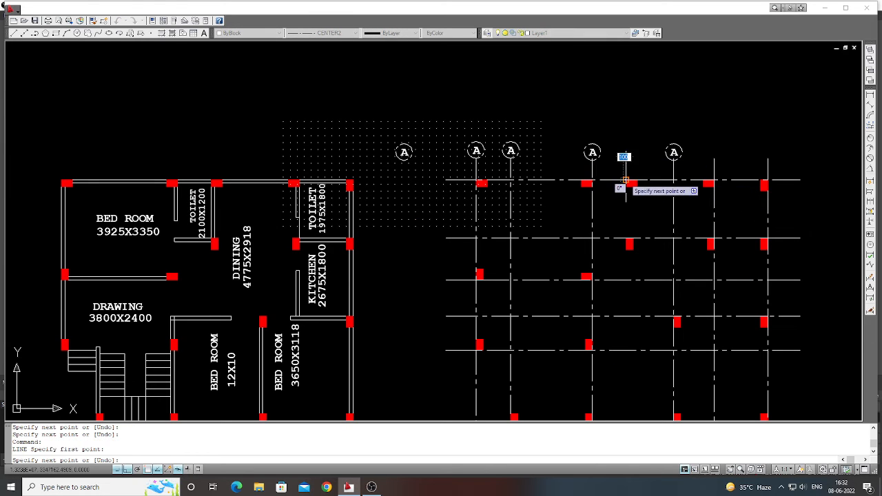
click(625, 181)
scroll(626, 185, down, 2)
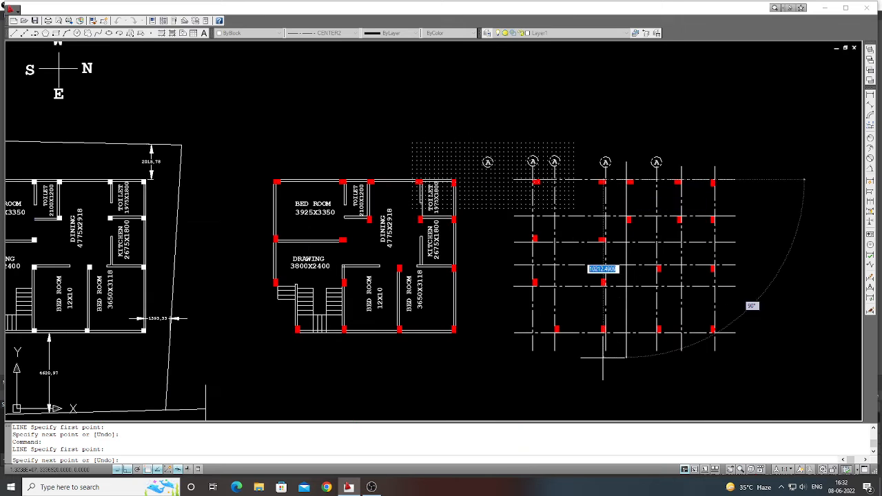
click(626, 355)
key(Return)
scroll(645, 157, up, 1)
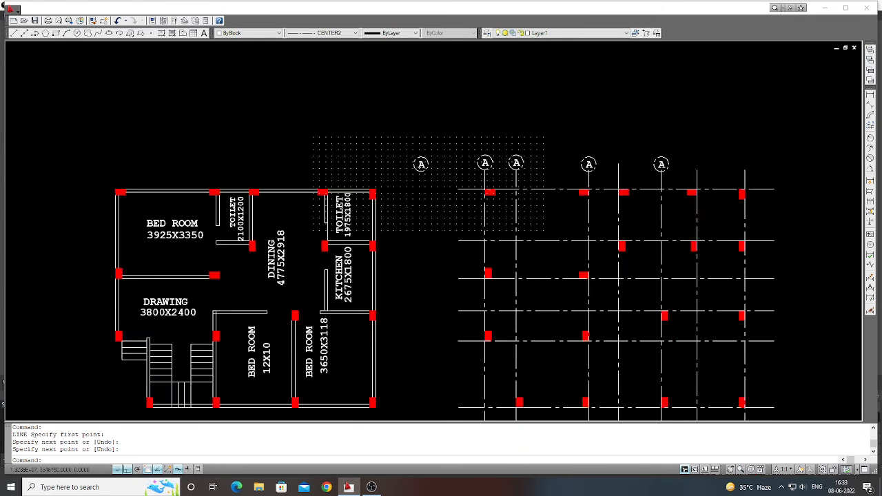
Copy the rightmost circled A from its lowest point onto the upper ends of the three vertical grid lines without bubbles.
scroll(635, 159, up, 1)
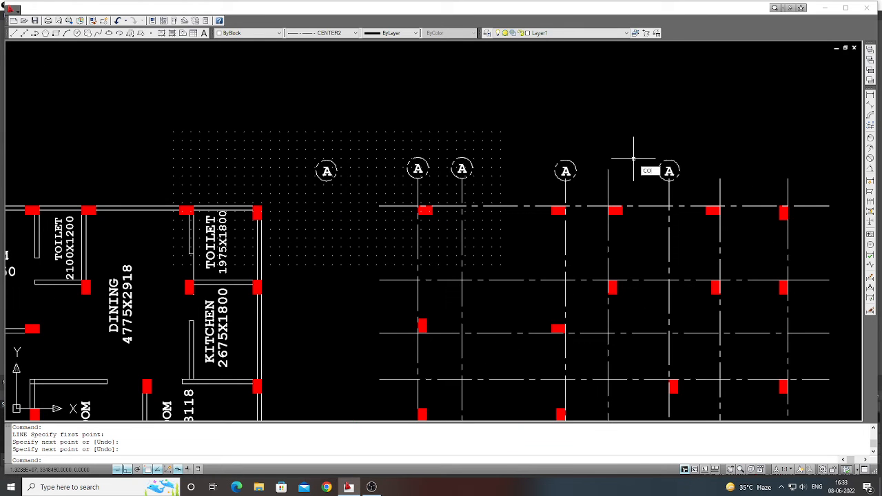
text(COPY)
key(Return)
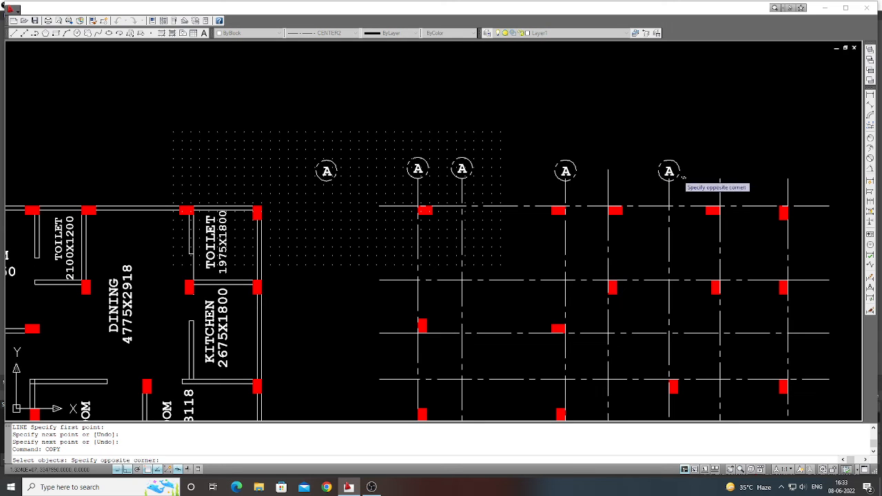
click(671, 171)
key(Return)
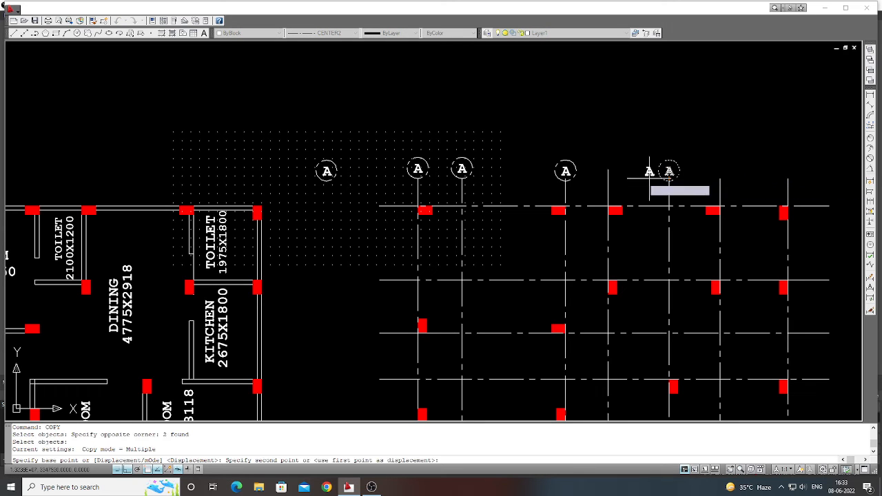
click(608, 177)
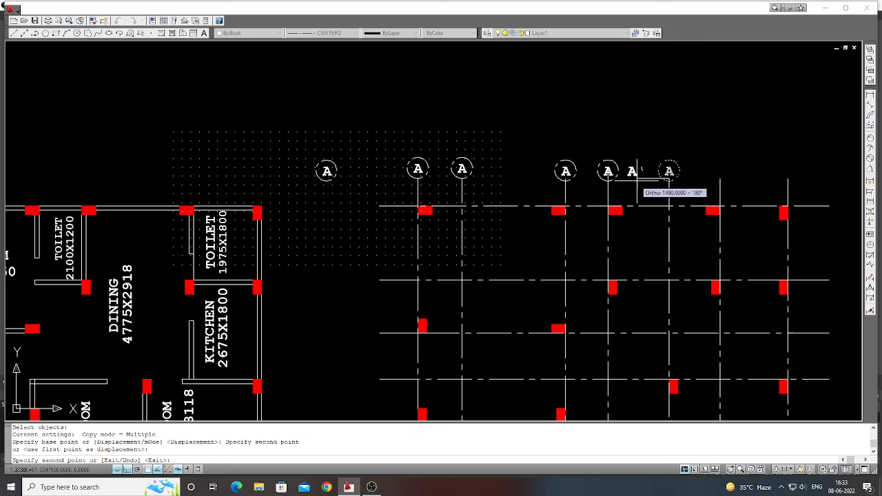
click(720, 177)
click(788, 176)
key(Return)
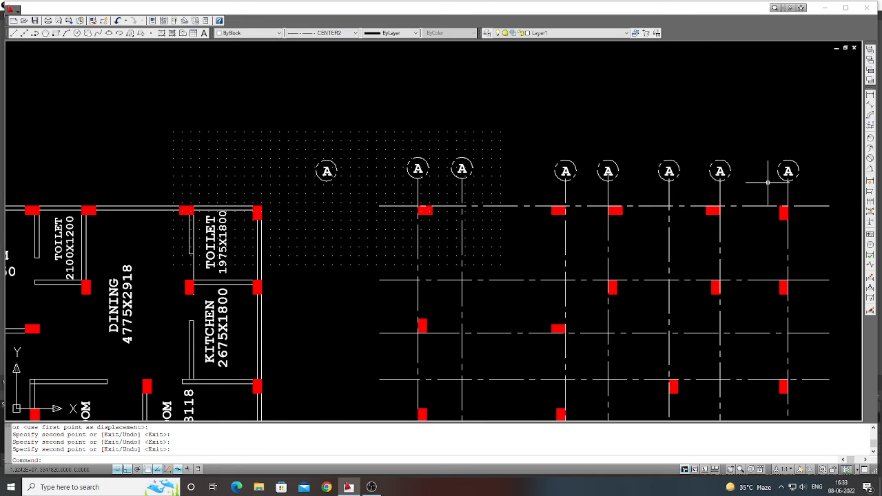
Change the letters in the second and third vertical grid line bubbles to B and C.
scroll(524, 173, down, 3)
scroll(512, 171, up, 5)
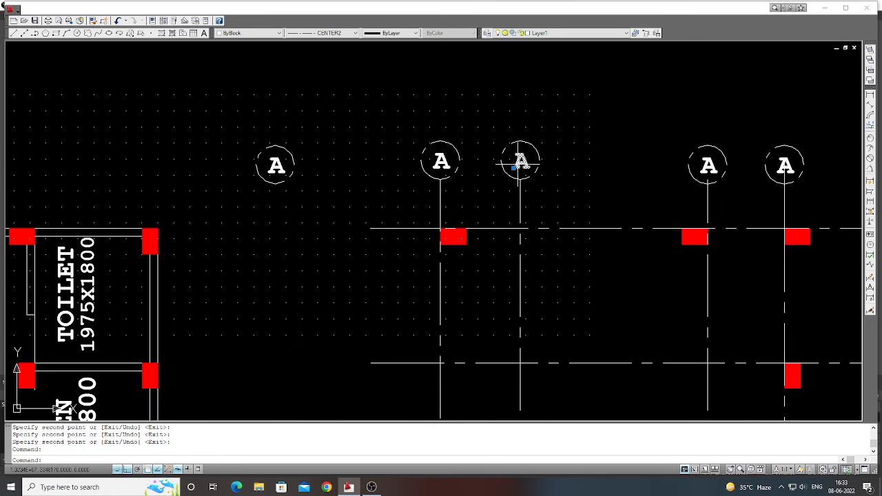
double_click(520, 164)
key(BackSpace)
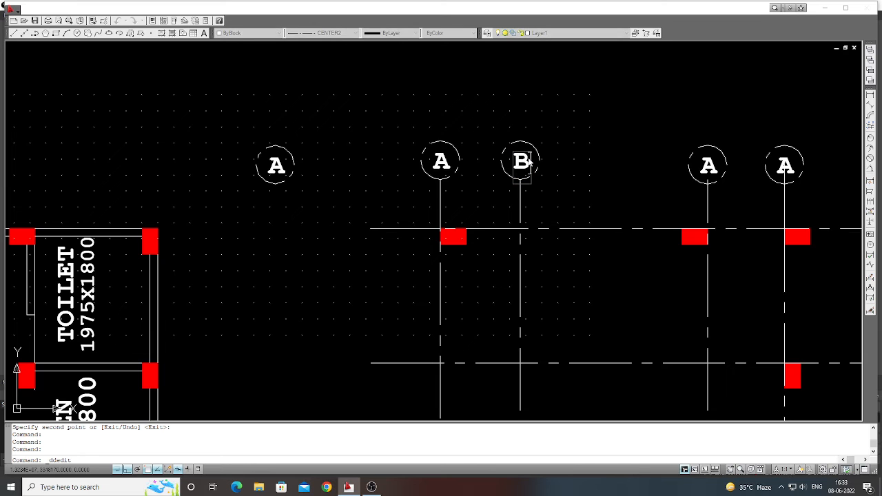
text(B)
key(Return)
double_click(710, 168)
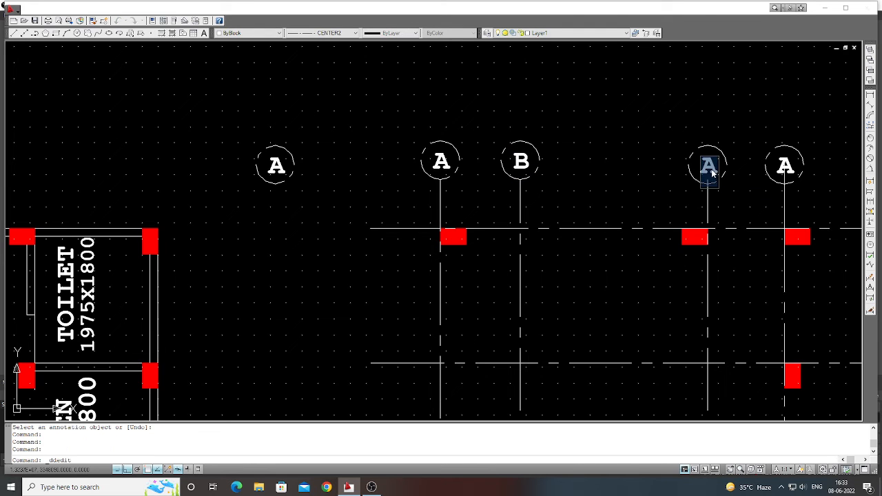
key(BackSpace)
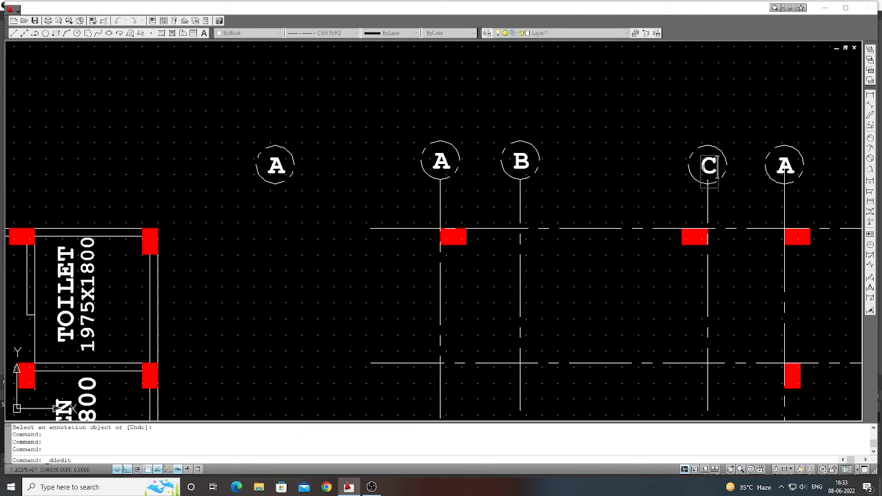
key(Return)
key(Return)
Change the letters in the fourth and fifth vertical grid line bubbles to D and E.
scroll(564, 186, down, 4)
scroll(708, 186, up, 3)
double_click(702, 171)
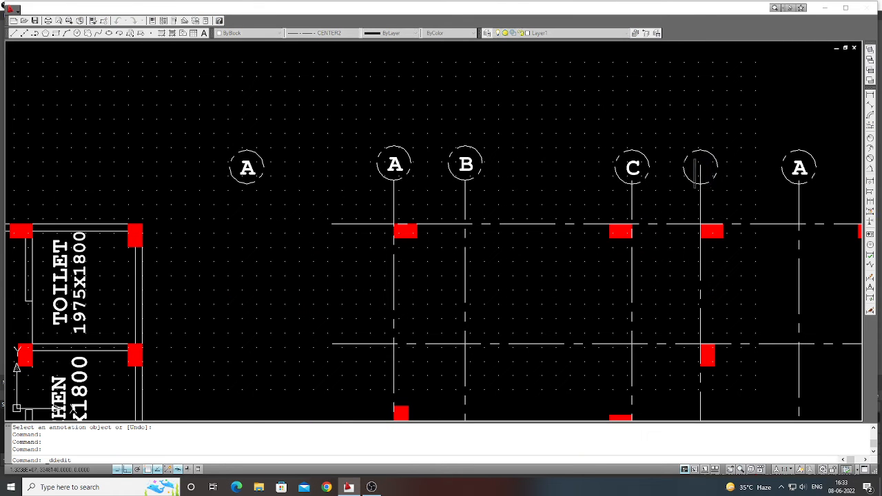
key(Return)
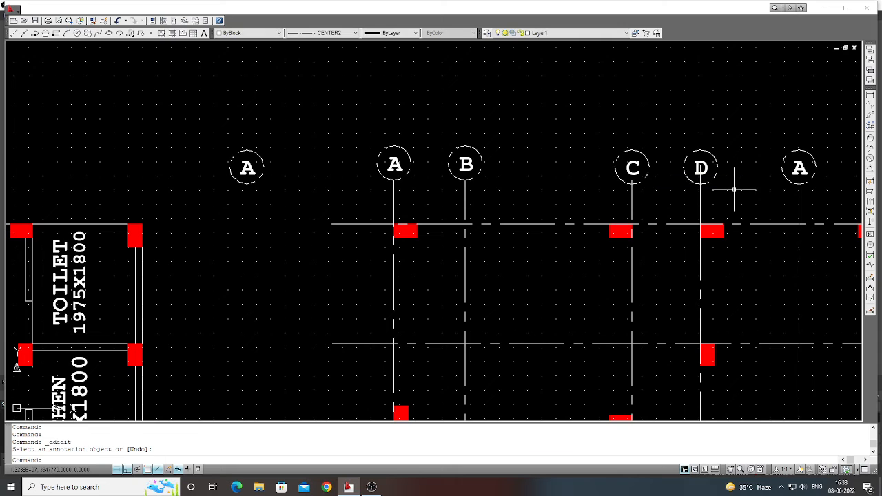
key(Return)
scroll(647, 197, down, 3)
scroll(751, 190, up, 3)
double_click(662, 177)
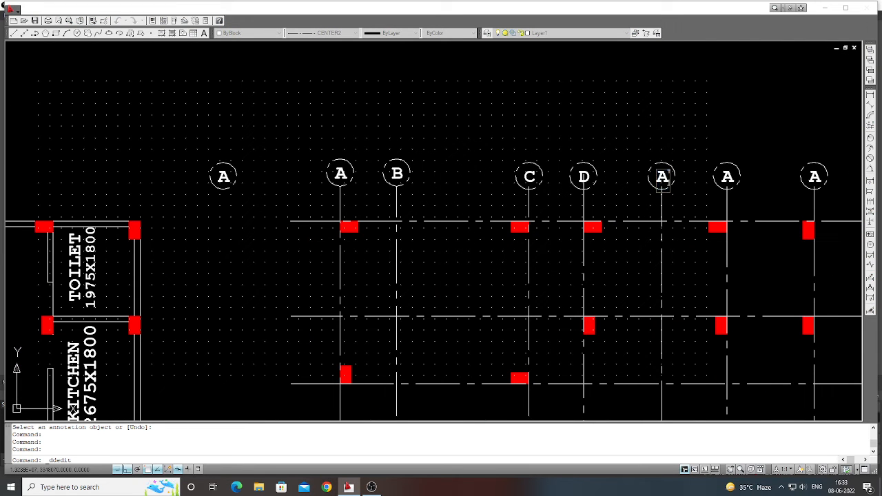
key(Return)
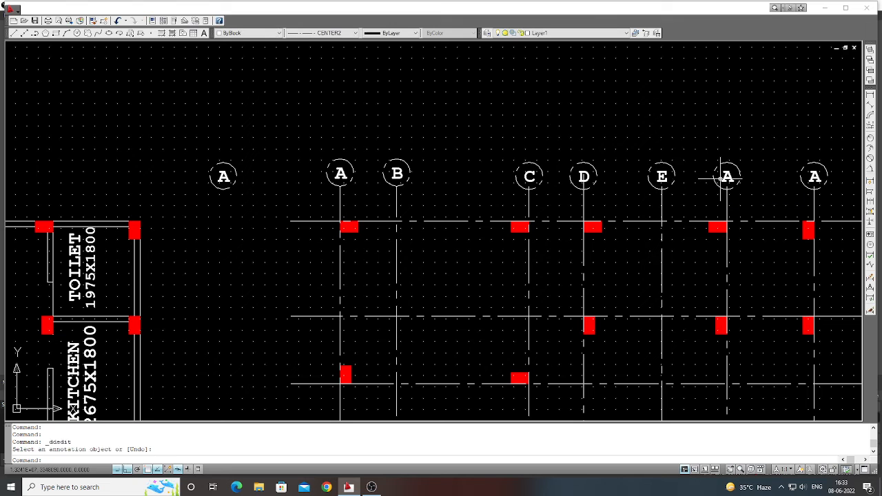
key(Return)
Change the letters in the last two vertical grid line bubbles to F and G.
double_click(728, 177)
key(BackSpace)
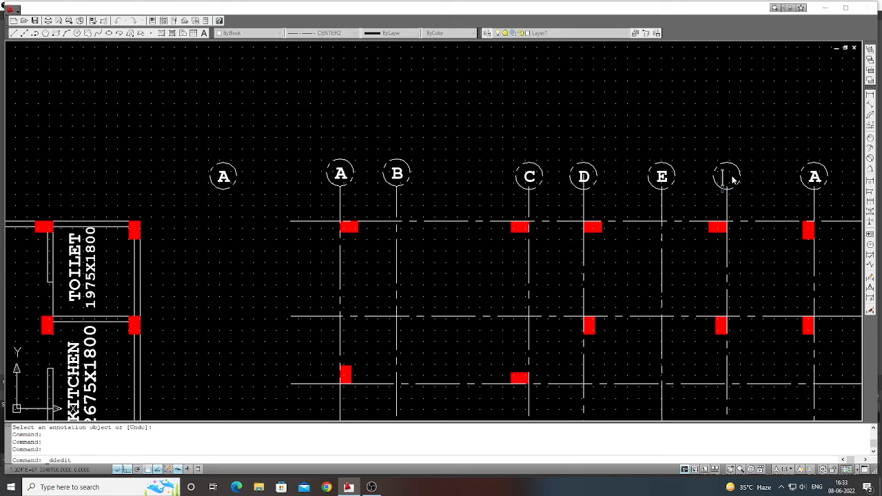
text(F)
key(Return)
key(Return)
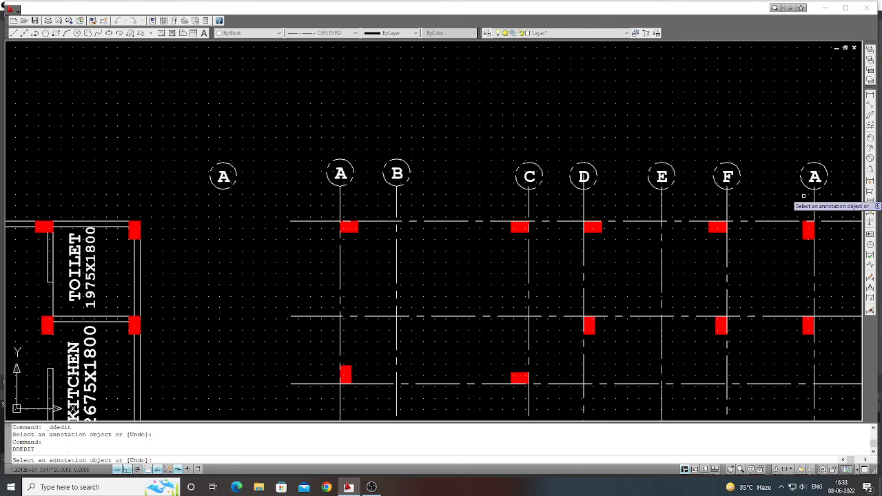
double_click(815, 178)
key(BackSpace)
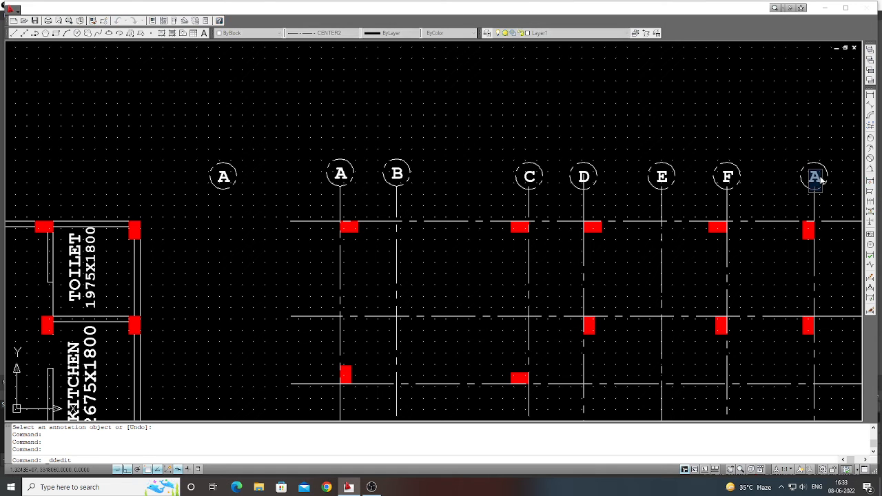
text(G)
key(Return)
key(Return)
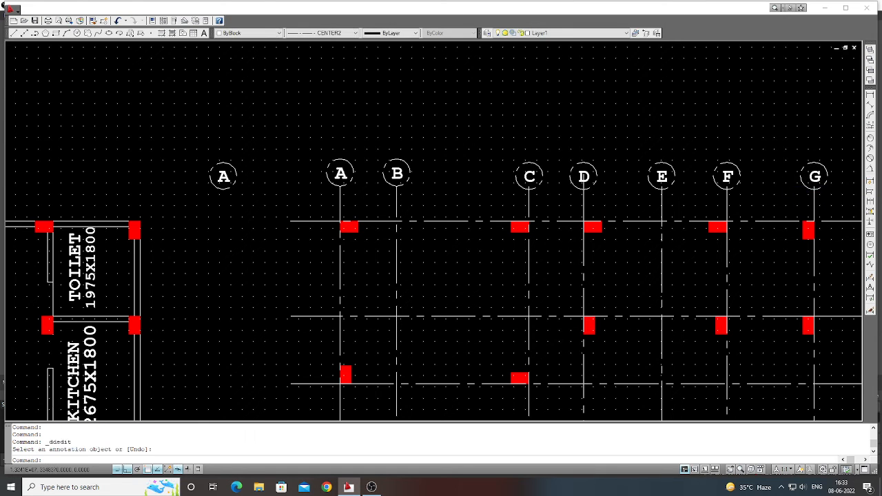
Copy the spare circled A from its rightmost point onto the left ends of all six horizontal grid lines.
scroll(720, 172, down, 3)
scroll(541, 174, up, 2)
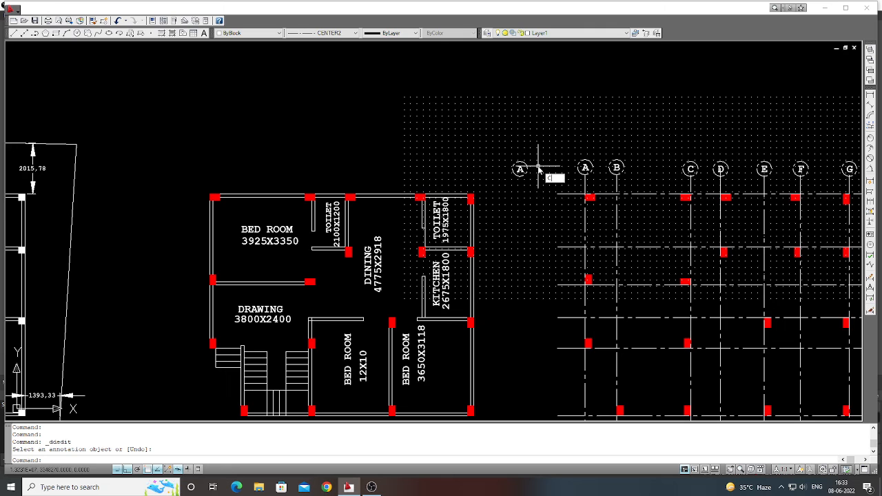
key(Return)
click(535, 191)
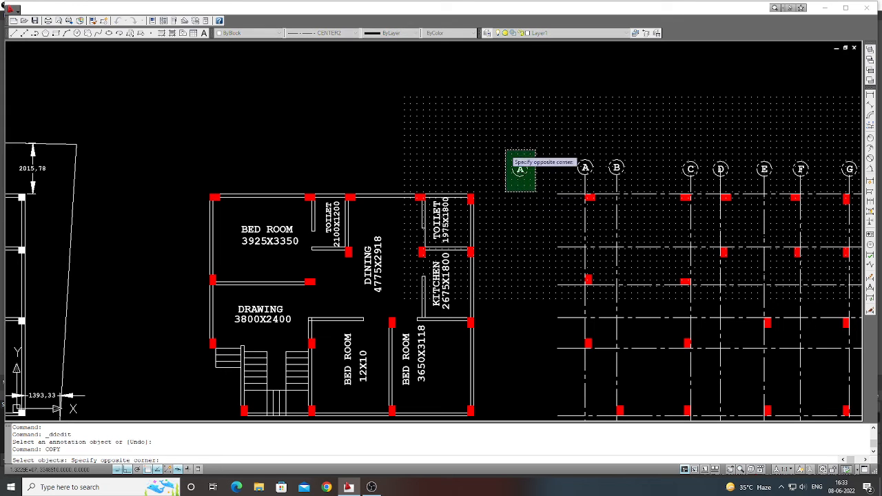
click(504, 150)
key(Return)
scroll(518, 169, up, 2)
click(532, 169)
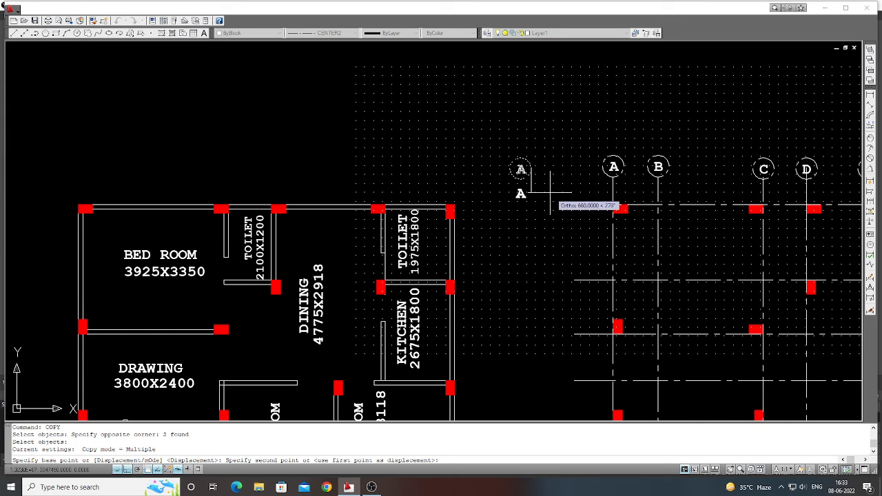
click(574, 205)
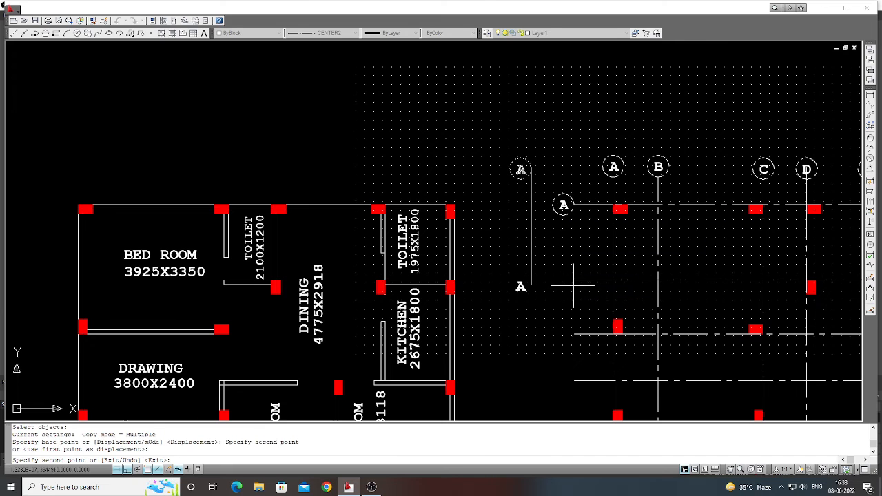
click(564, 283)
scroll(567, 248, down, 2)
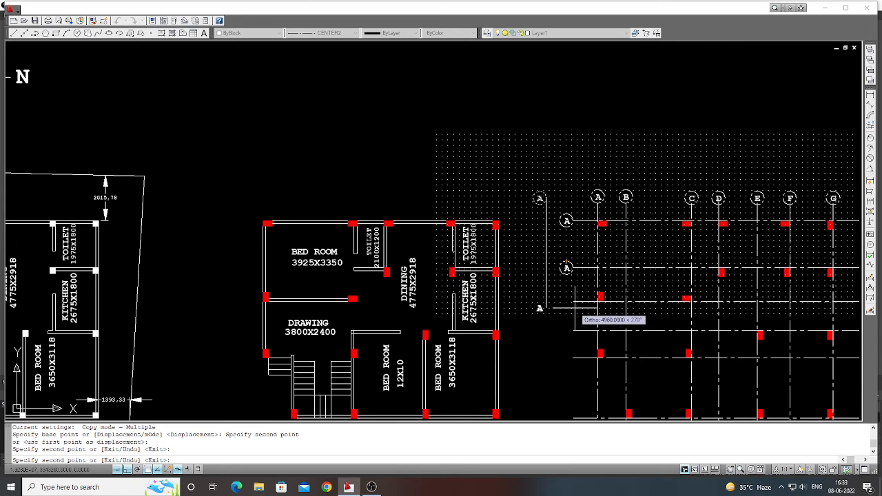
click(573, 301)
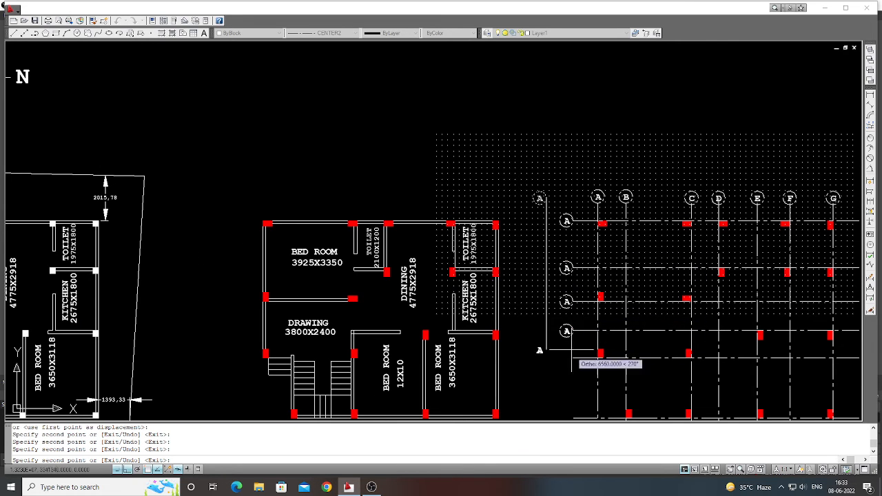
click(572, 358)
click(567, 332)
scroll(567, 331, down, 2)
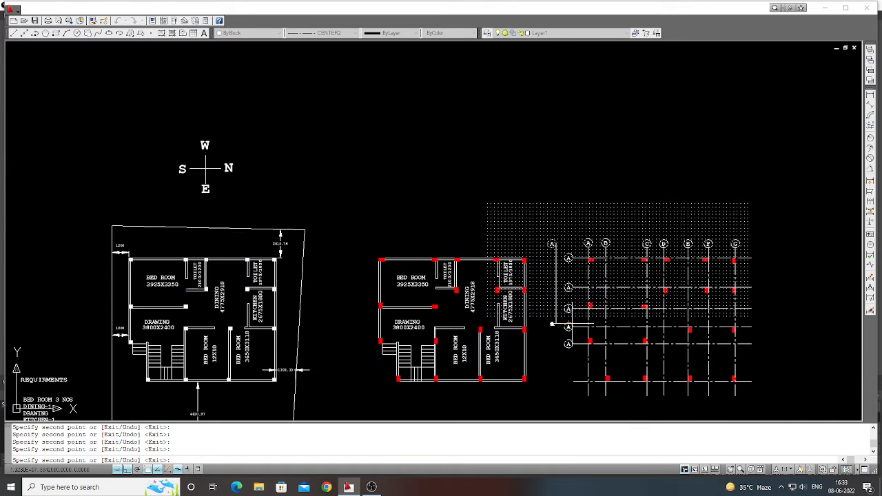
scroll(571, 400, up, 2)
key(Return)
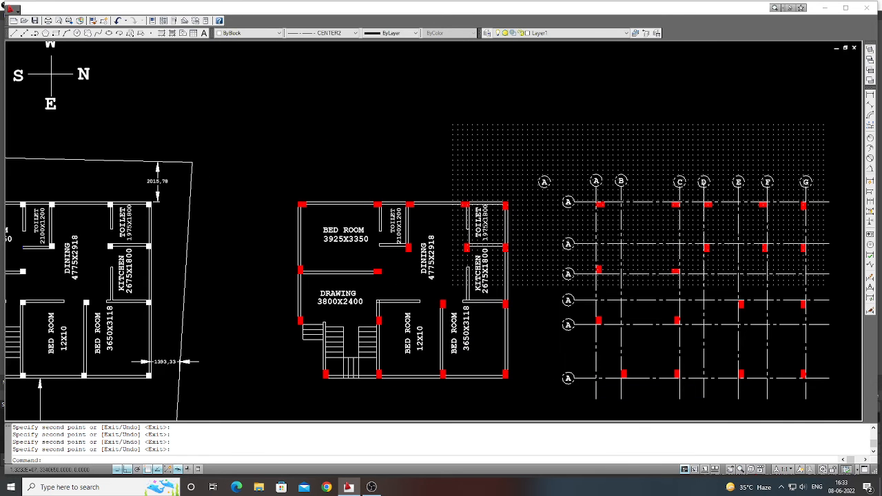
Erase the spare circled A between the floor plan and the column grid.
scroll(572, 331, down, 1)
scroll(558, 221, up, 2)
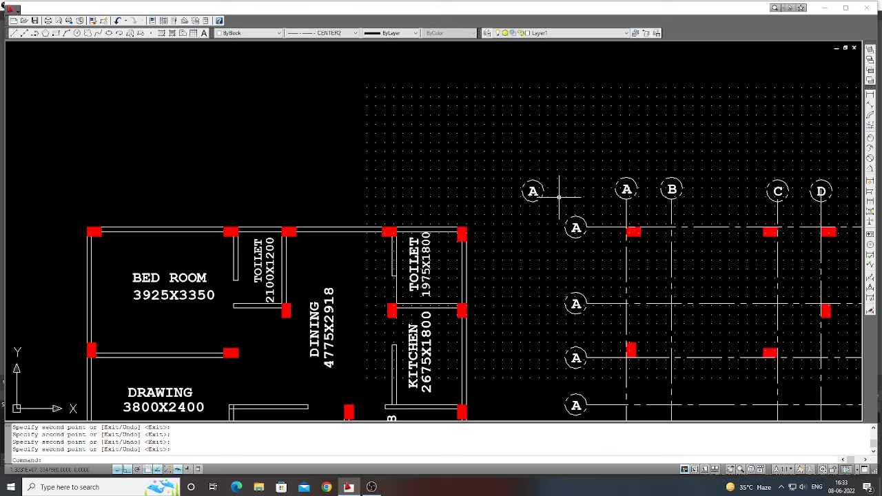
key(Return)
click(559, 197)
click(528, 179)
key(Return)
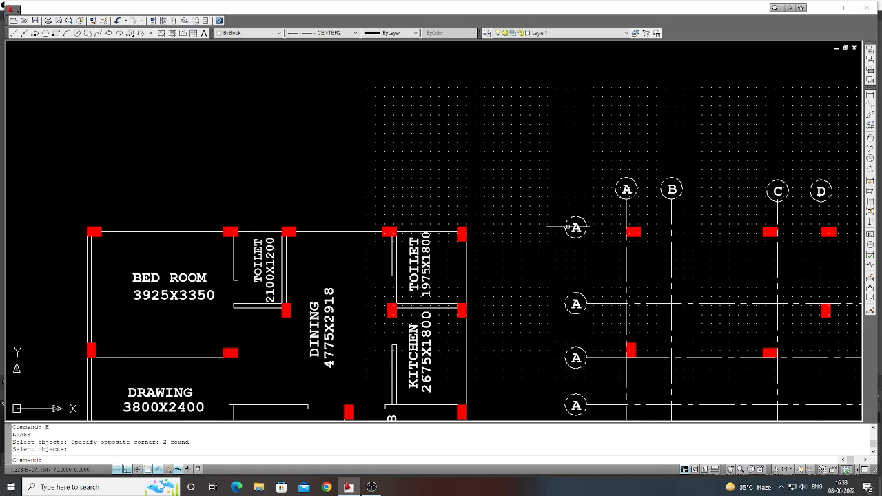
Change the letter in the topmost horizontal grid line's bubble to 1.
scroll(575, 238, up, 2)
double_click(578, 226)
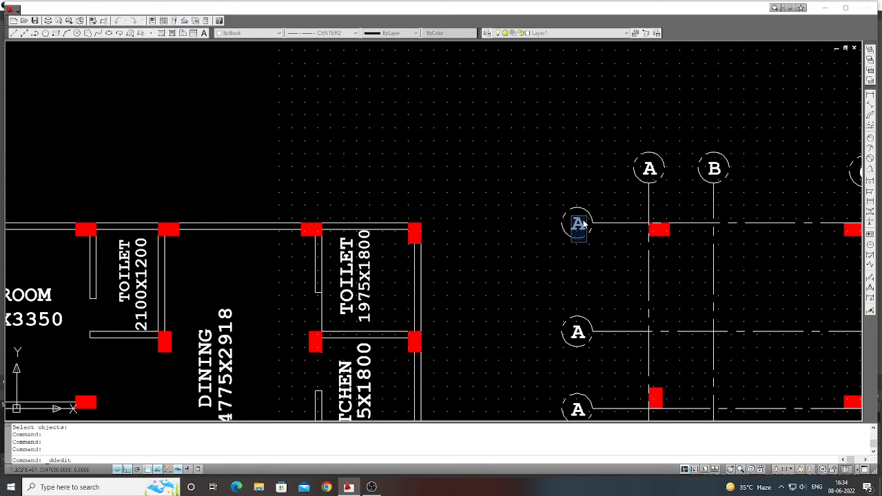
key(BackSpace)
key(Return)
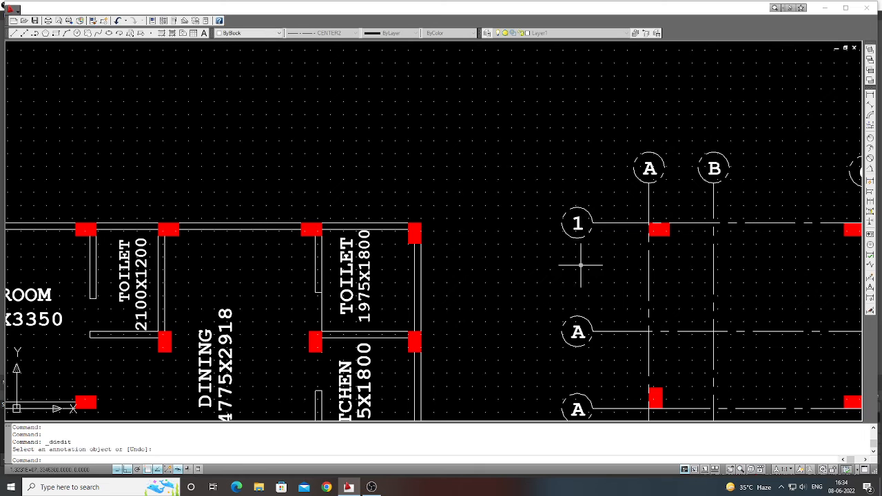
Change the letters in the second and third horizontal grid line bubbles from the top to 2 and 3.
double_click(581, 335)
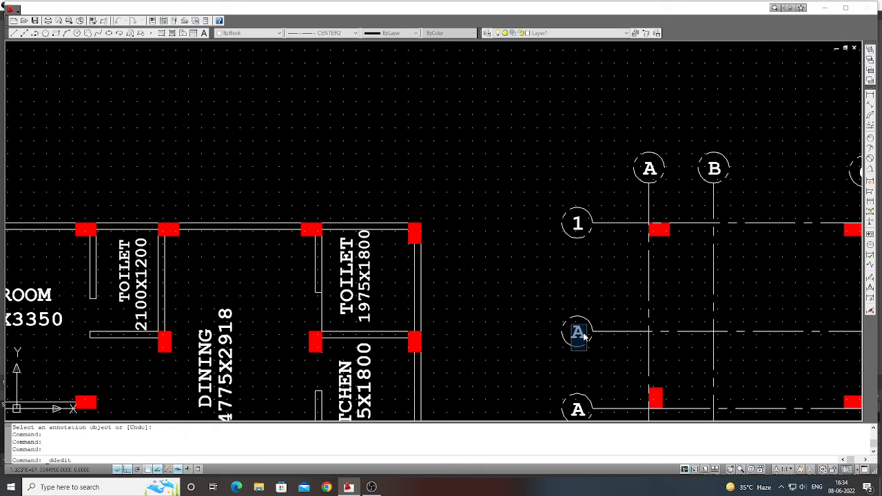
key(Return)
scroll(579, 333, down, 3)
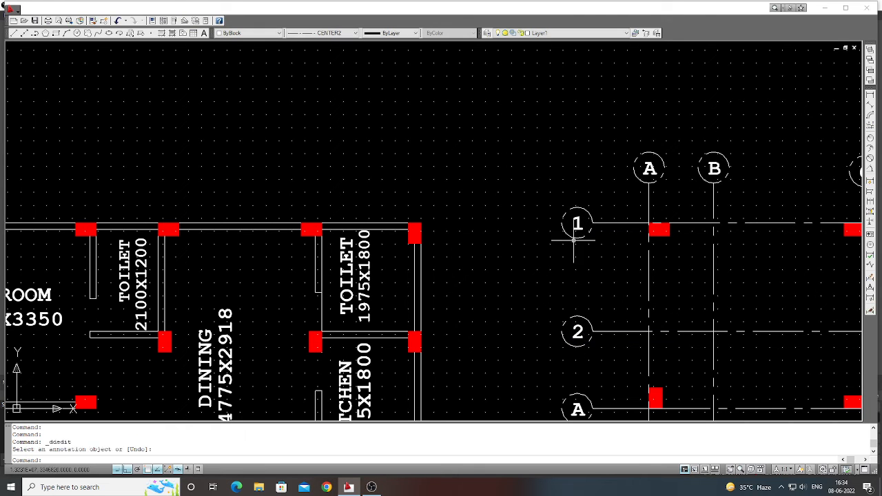
scroll(581, 337, up, 4)
double_click(582, 337)
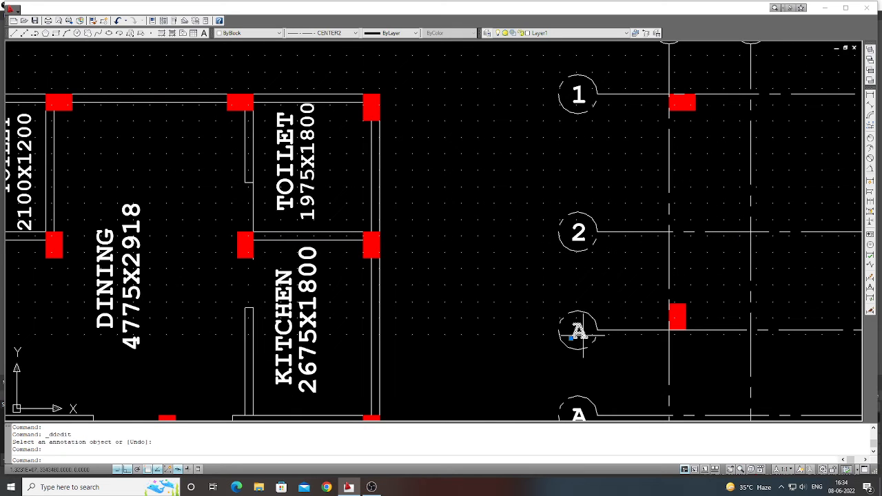
key(BackSpace)
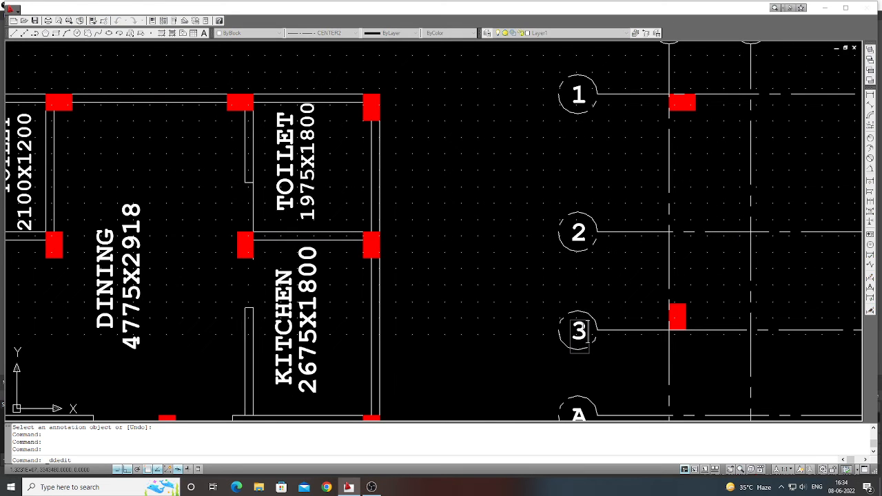
key(Return)
key(Return)
key(Return)
key(Return)
Change the letters in the fourth and fifth horizontal grid line bubbles to 4 and 5.
scroll(576, 269, down, 1)
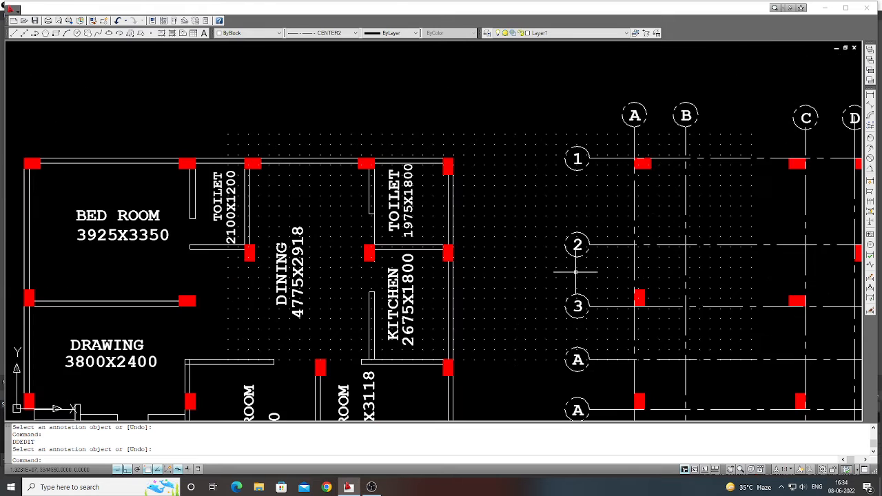
scroll(575, 372, up, 2)
double_click(583, 355)
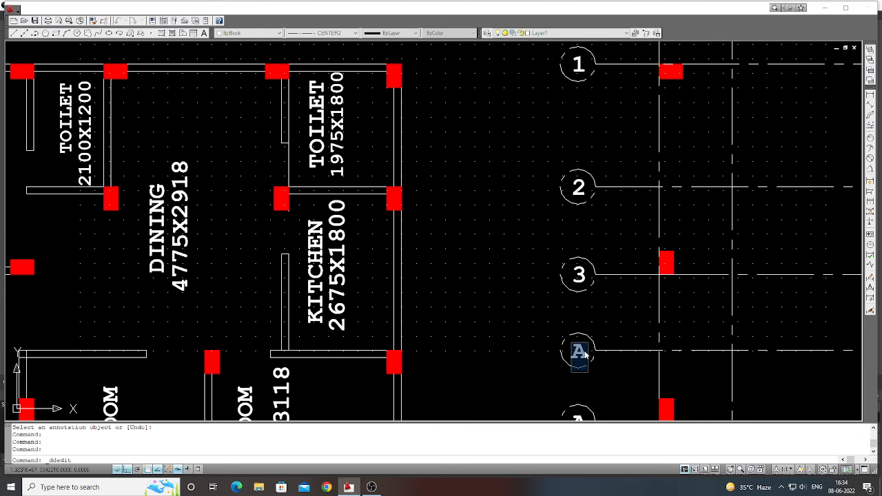
text(4)
key(Return)
key(Return)
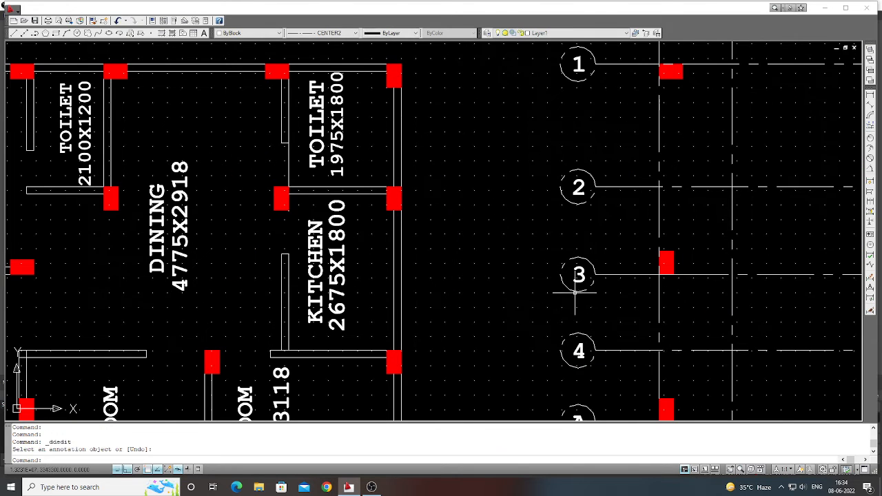
scroll(577, 324, down, 3)
scroll(573, 386, up, 2)
double_click(579, 364)
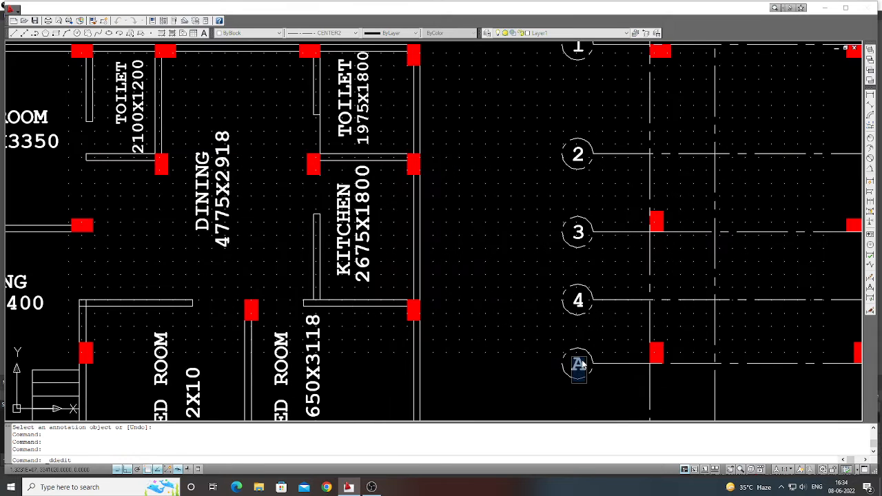
key(BackSpace)
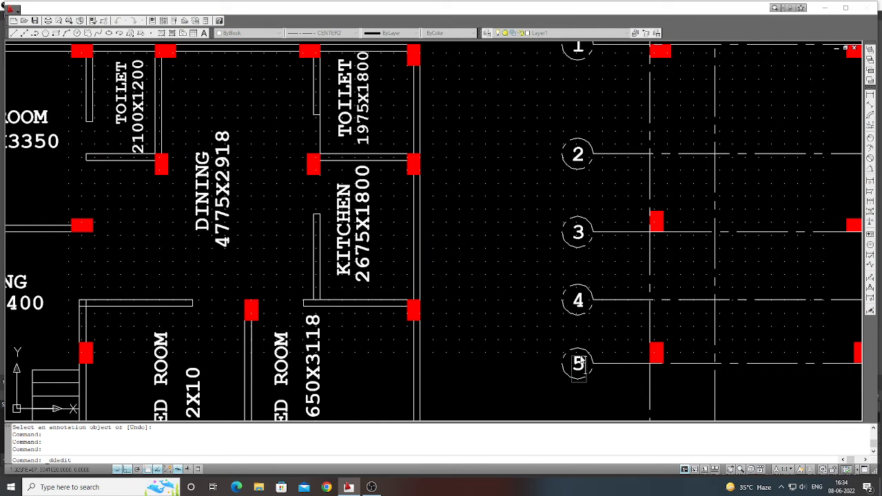
text(5)
key(Return)
key(Return)
Change the letter in the lowest horizontal grid line's bubble to 6.
scroll(577, 338, down, 4)
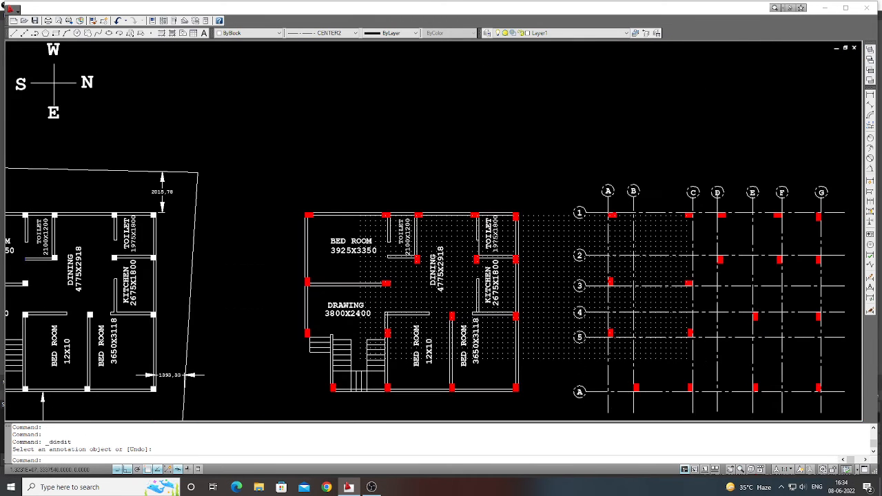
scroll(580, 407, up, 3)
double_click(580, 376)
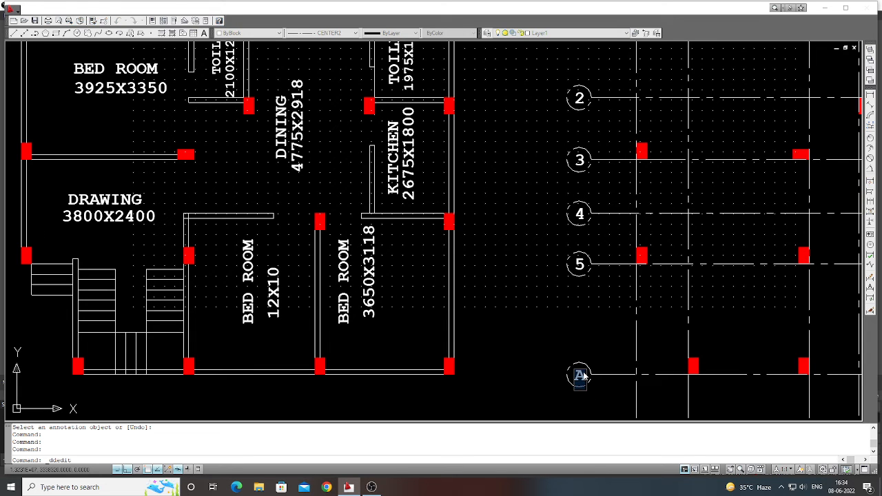
key(BackSpace)
text(6)
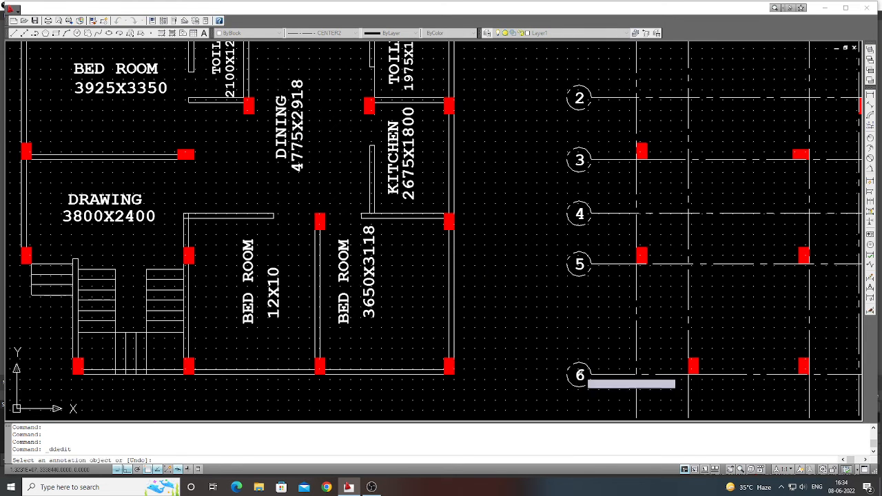
key(Return)
key(Return)
Copy the row of lettered bubbles A to G from the circles' top point onto the lower ends of the vertical grid lines.
scroll(585, 378, down, 4)
scroll(744, 178, up, 3)
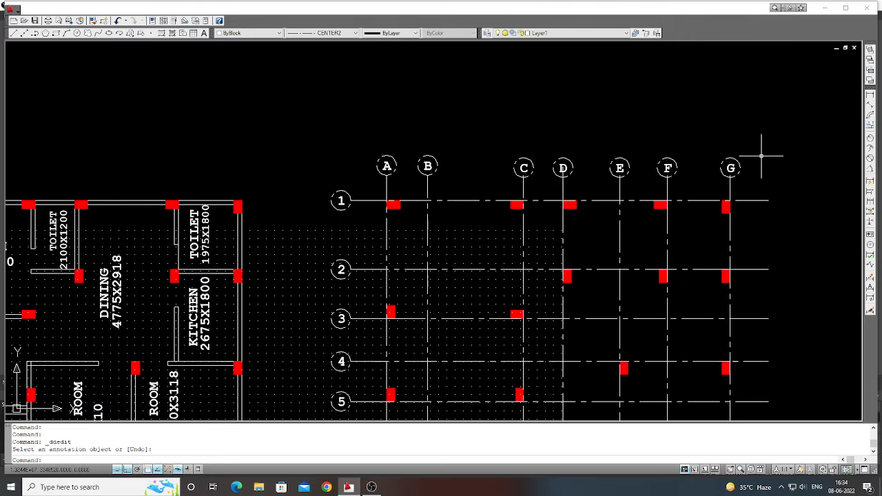
key(Return)
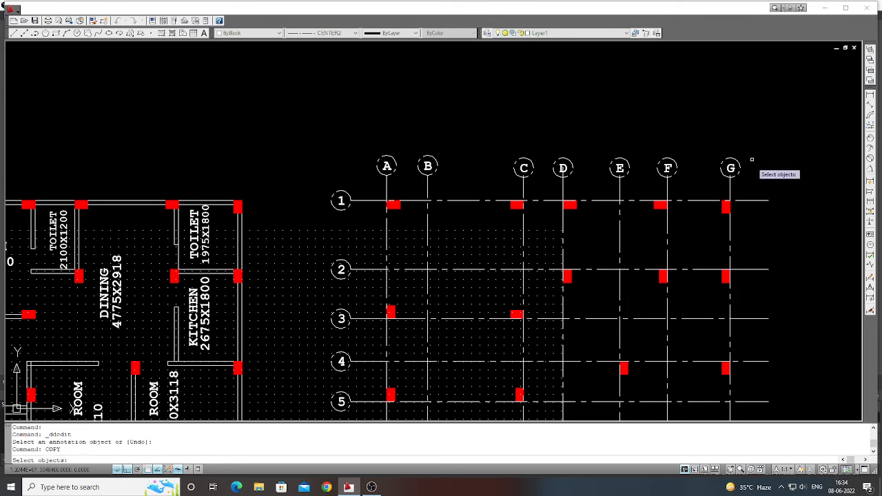
click(749, 170)
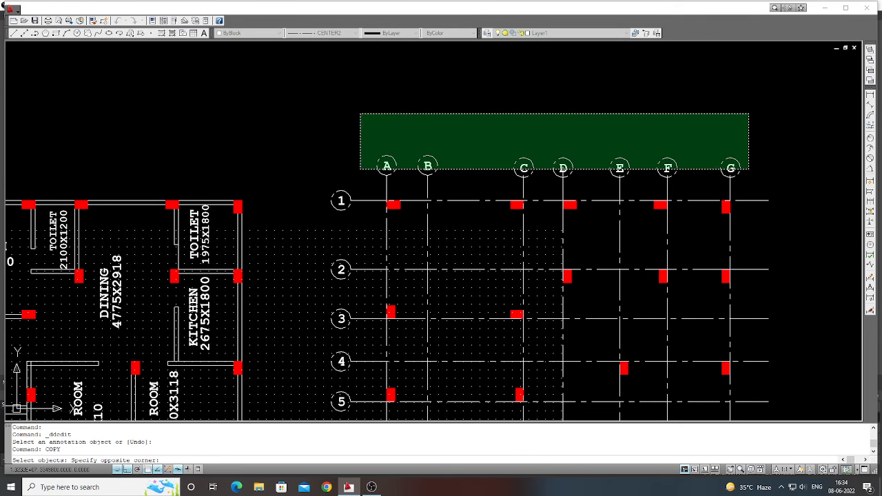
click(360, 113)
key(Return)
click(387, 156)
scroll(387, 157, down, 2)
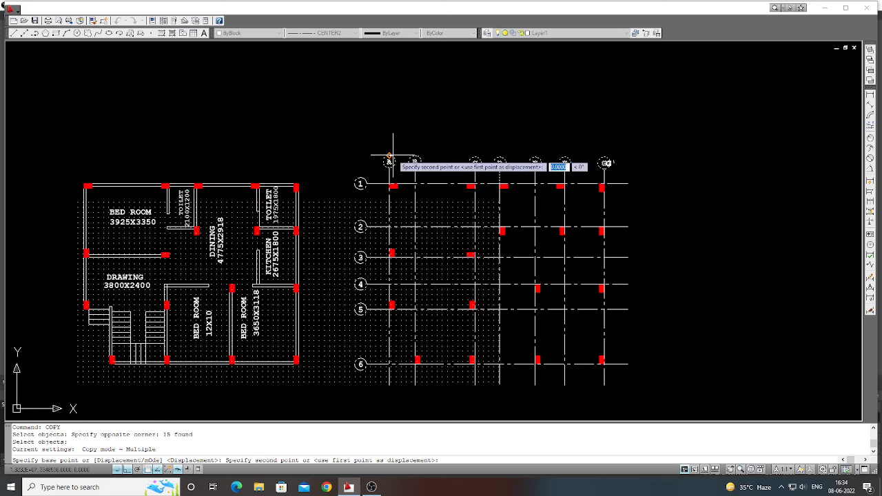
click(389, 393)
key(Return)
Copy the column of numbered bubbles 1 to 6 onto the right ends of the horizontal grid lines.
scroll(396, 369, down, 3)
scroll(393, 368, up, 3)
key(Return)
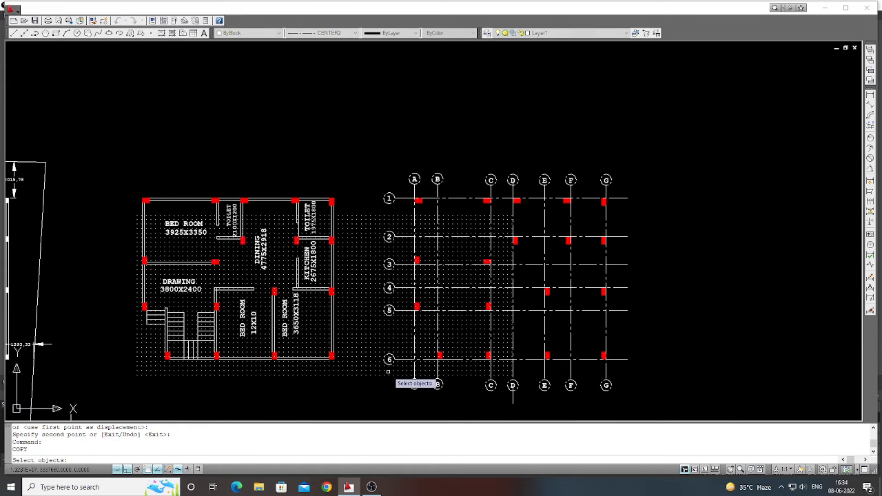
click(391, 373)
click(368, 177)
key(Return)
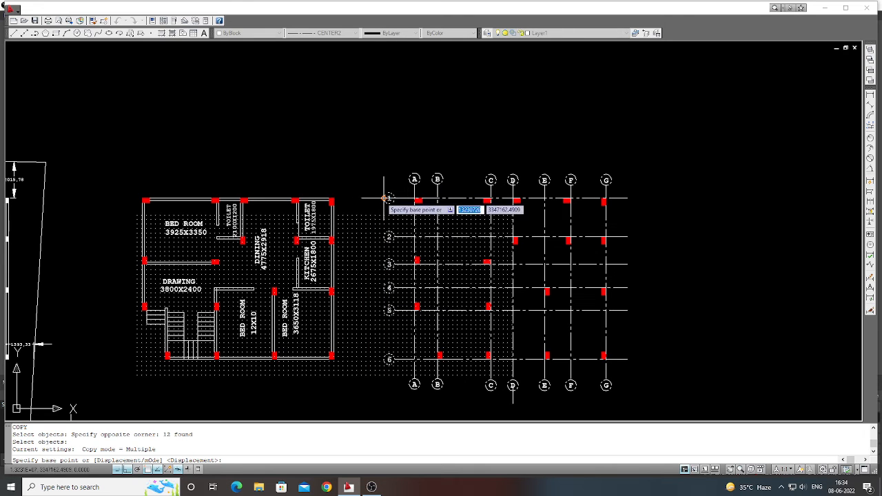
click(389, 199)
click(624, 204)
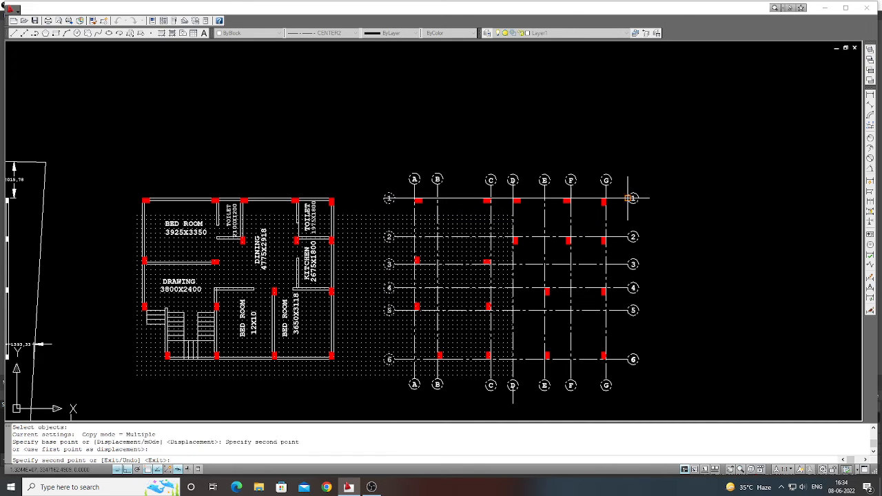
key(Return)
Examine the column positions against the lettered and numbered grid lines.
scroll(624, 205, down, 3)
scroll(624, 205, up, 2)
scroll(569, 253, up, 2)
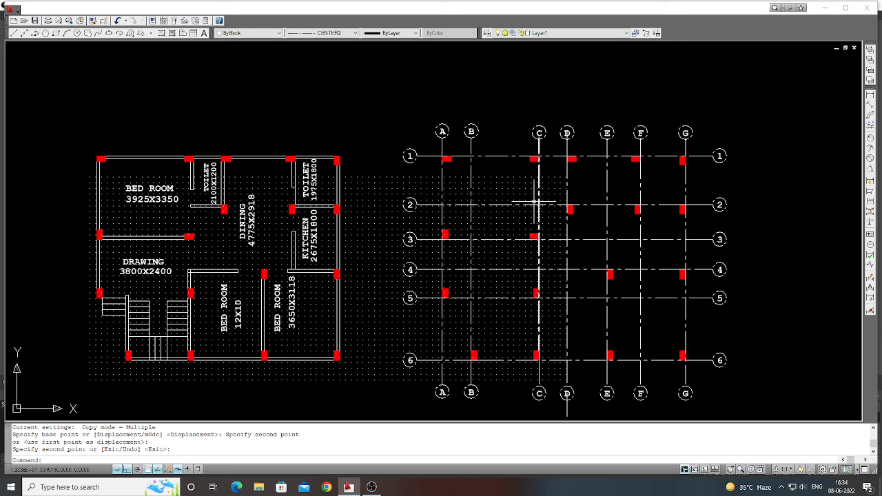
scroll(536, 237, up, 2)
scroll(538, 237, up, 2)
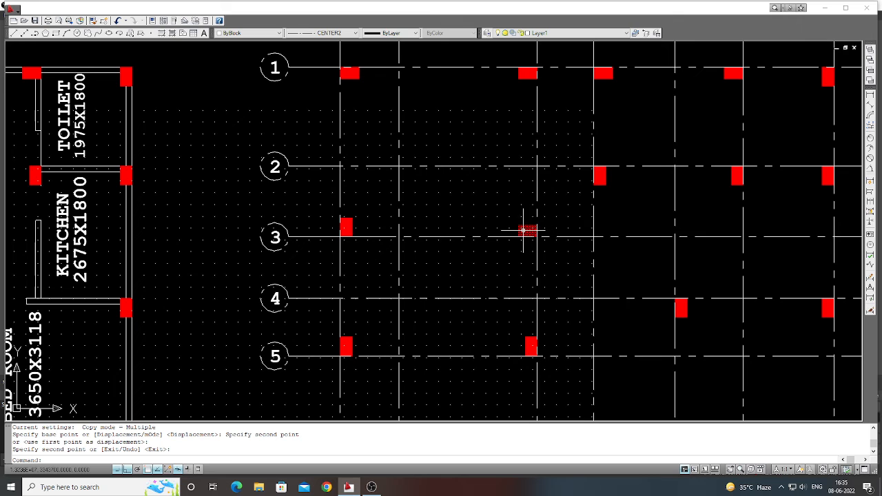
scroll(335, 245, down, 2)
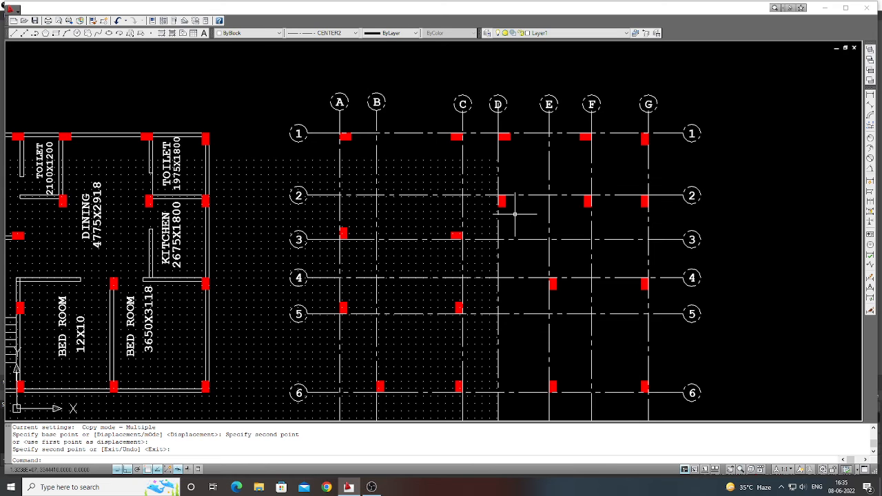
scroll(515, 215, down, 2)
scroll(515, 229, up, 1)
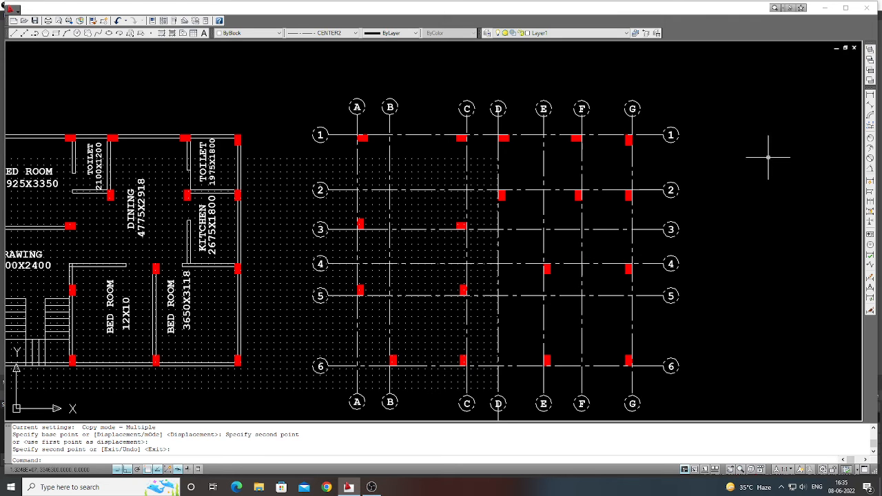
Add linear dimensions between grid lines A and B and between B and C, in line just below the upper bubbles.
click(870, 96)
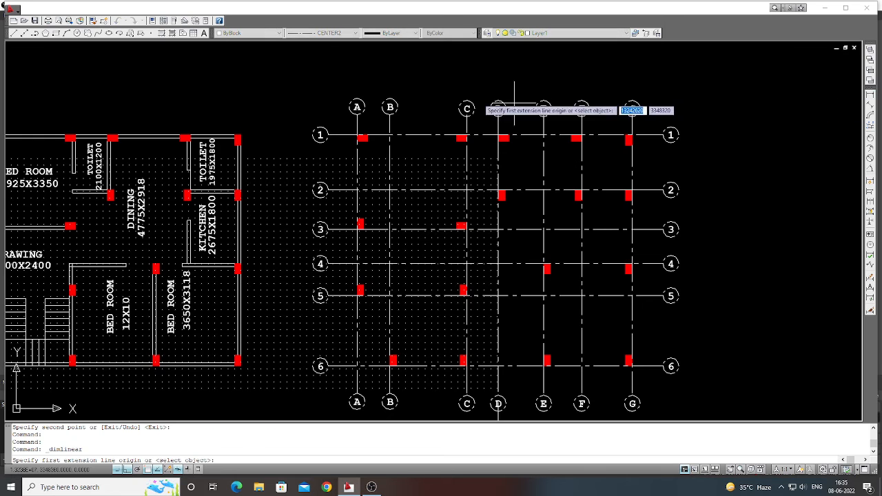
scroll(392, 120, up, 3)
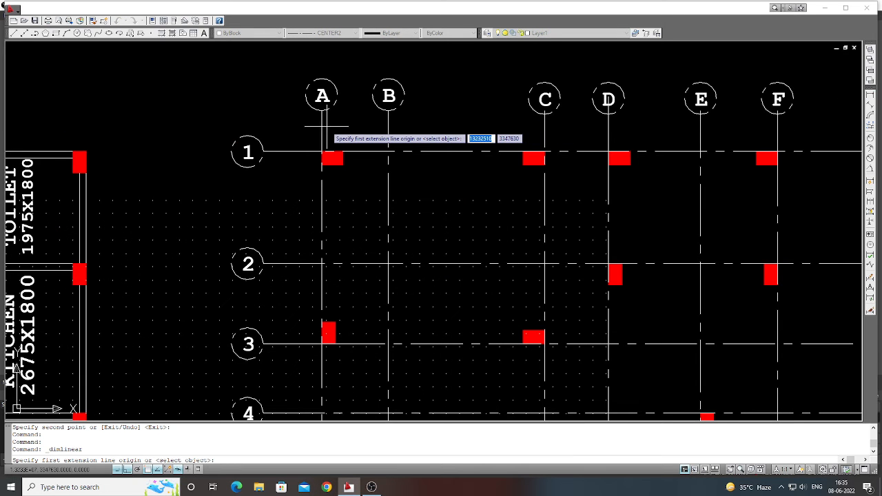
click(322, 126)
click(389, 126)
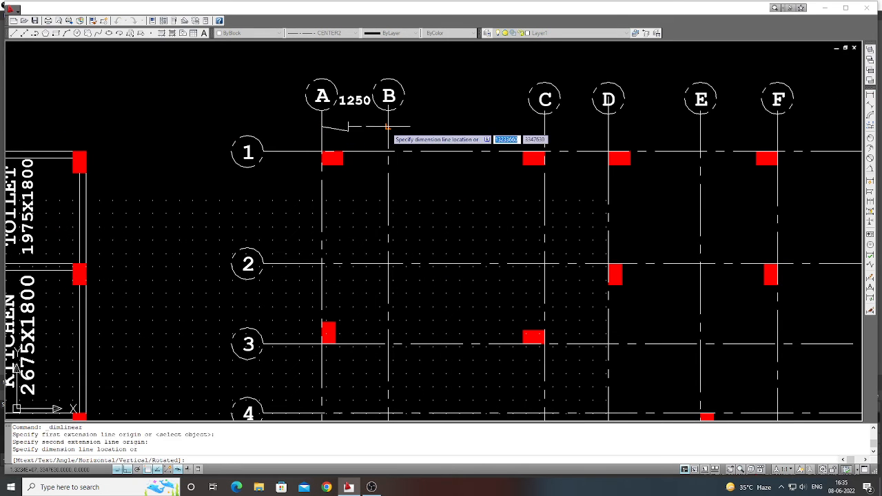
click(389, 126)
key(Return)
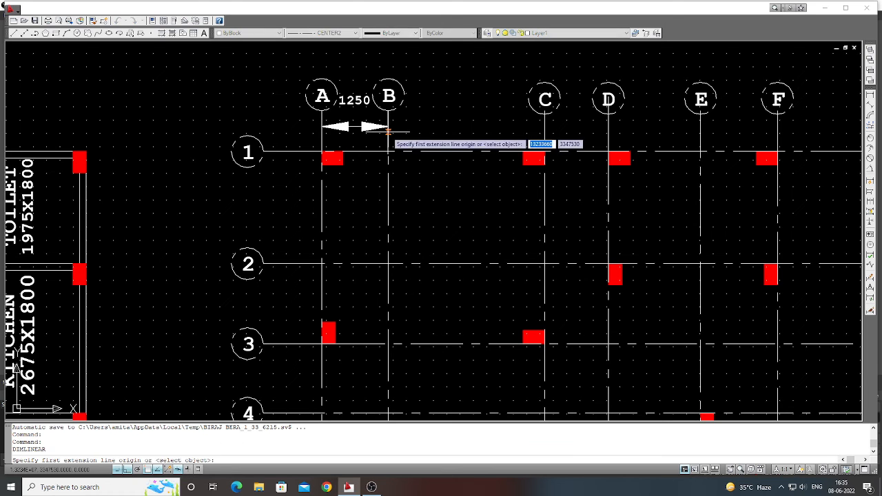
click(388, 126)
click(544, 126)
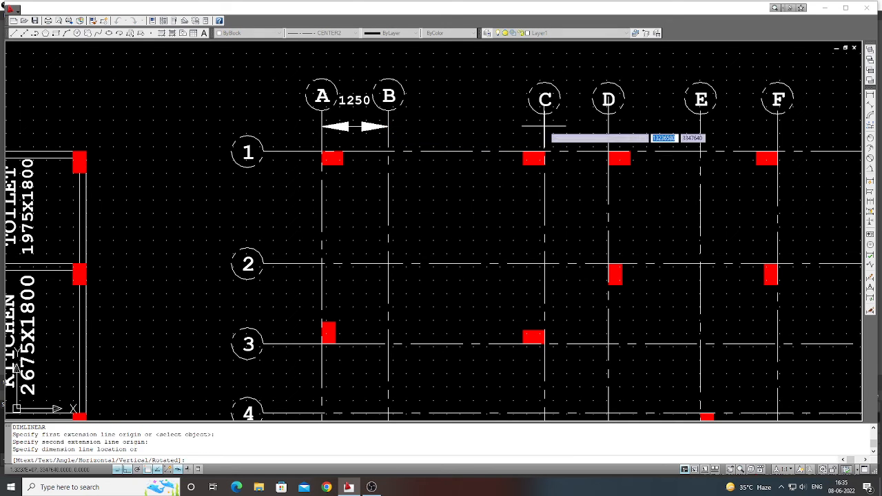
click(545, 126)
Continue the dimension row with linear dimensions between grid lines C and D and between D and E.
key(Return)
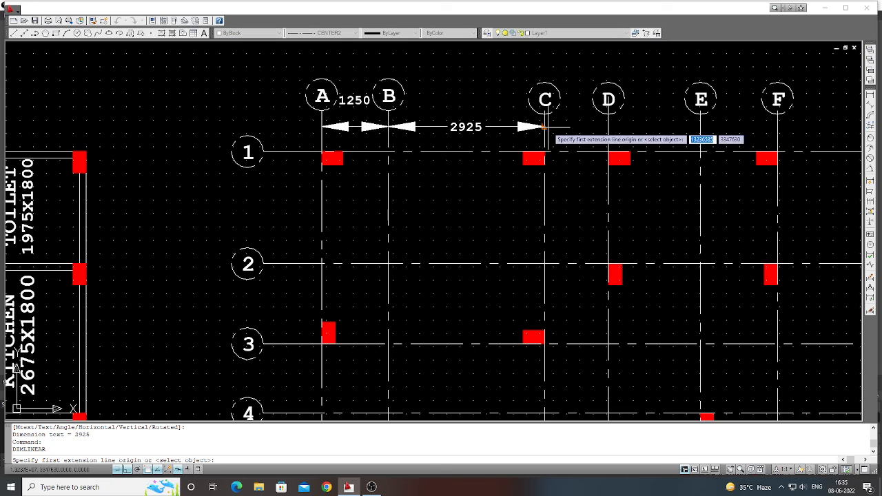
click(545, 126)
click(609, 126)
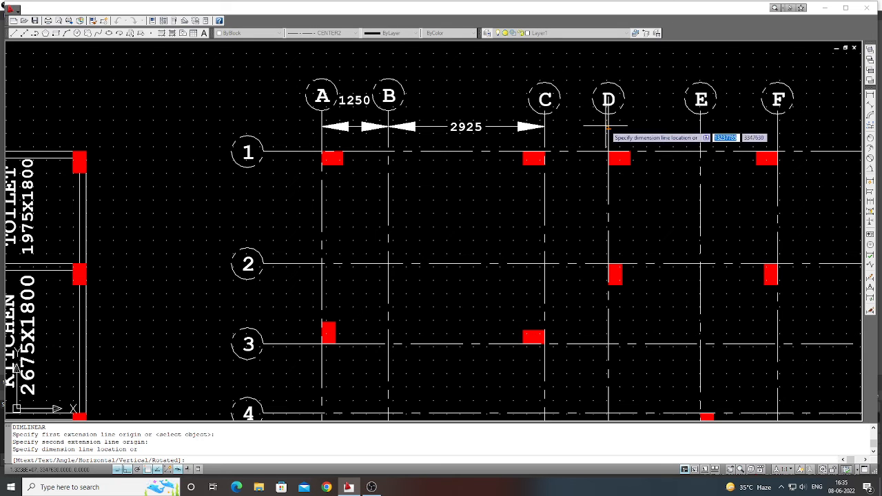
click(562, 127)
key(Return)
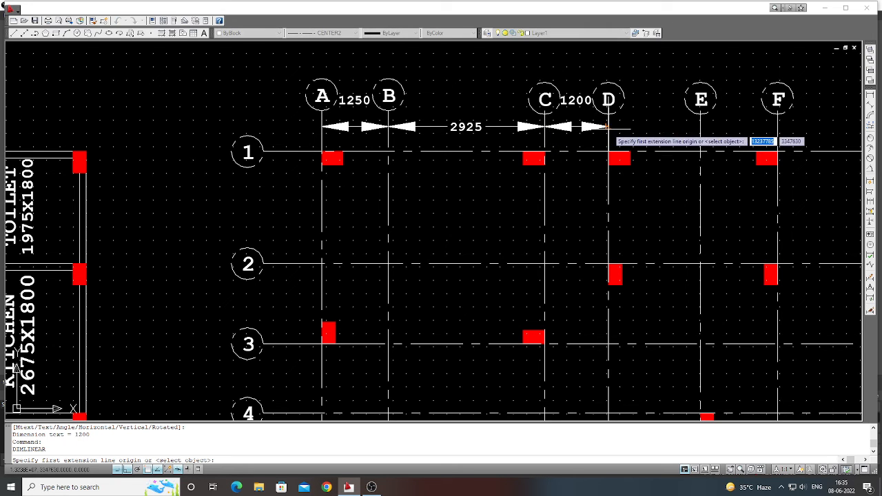
click(609, 126)
click(701, 126)
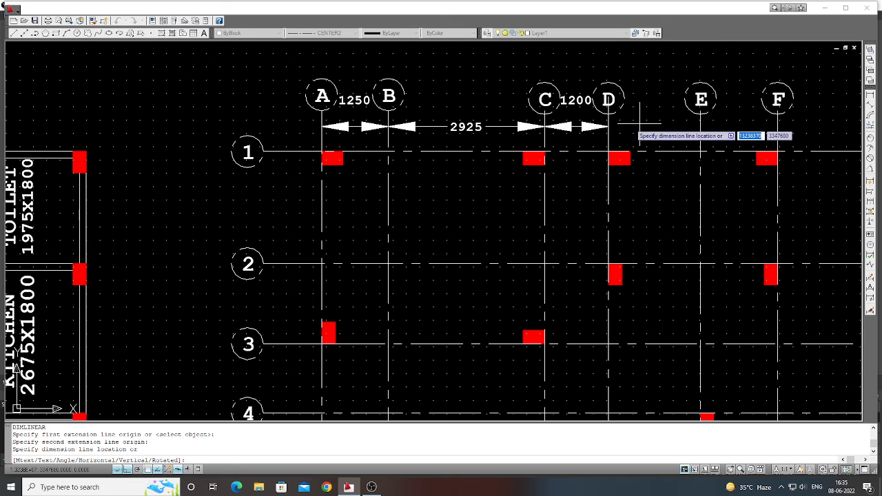
click(620, 126)
Add a linear dimension between grid lines E and F in the same row below the upper bubbles.
key(Return)
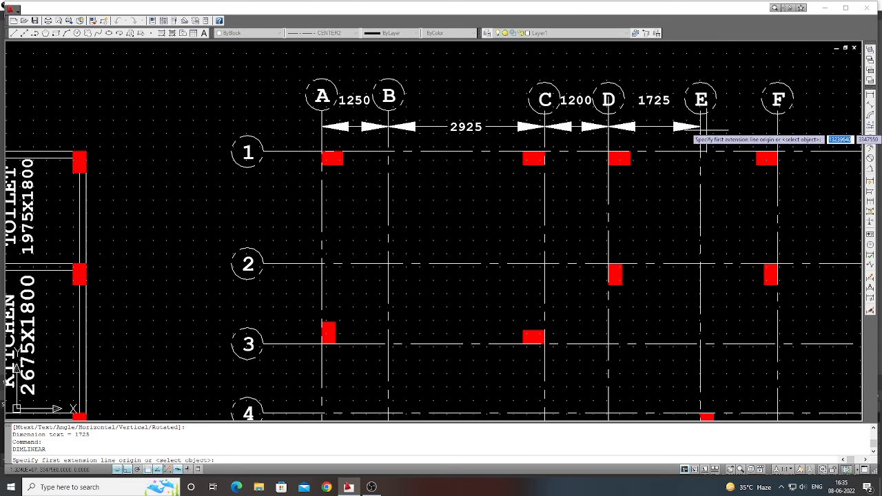
click(701, 128)
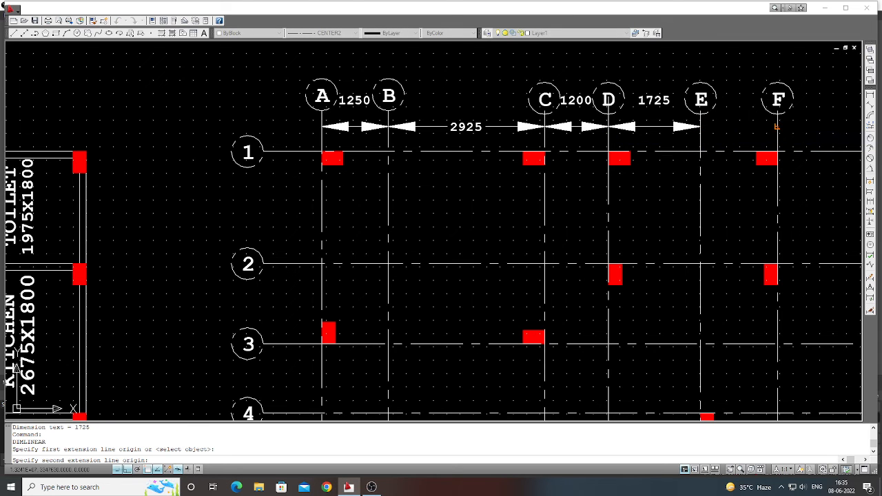
click(777, 126)
click(739, 126)
scroll(665, 124, down, 2)
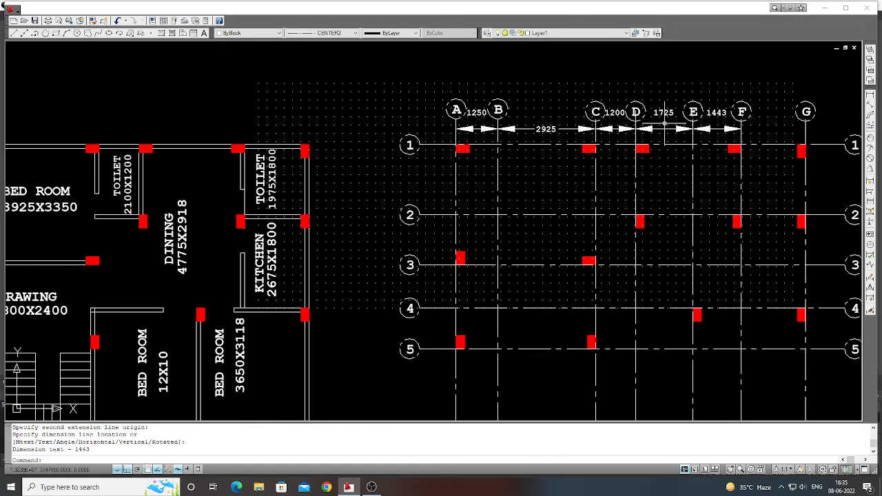
Add a linear dimension between grid lines F and G, completing the row below the upper bubbles.
scroll(762, 138, up, 2)
key(Return)
click(742, 128)
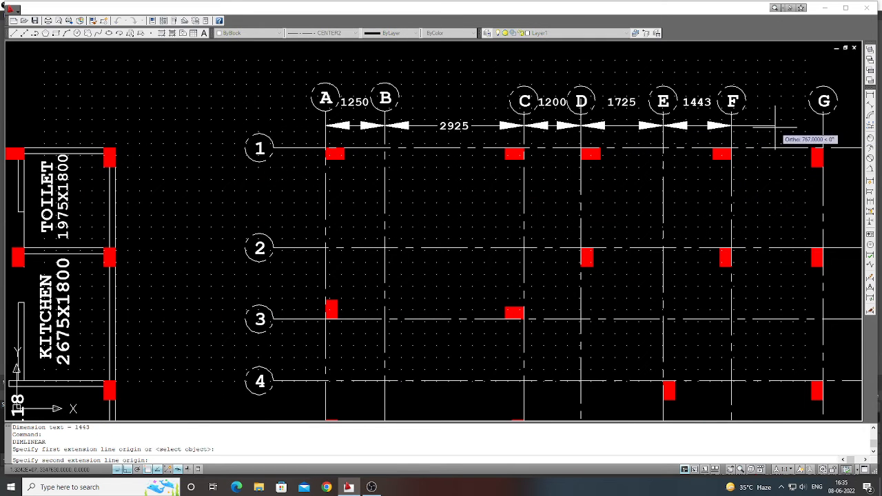
click(820, 127)
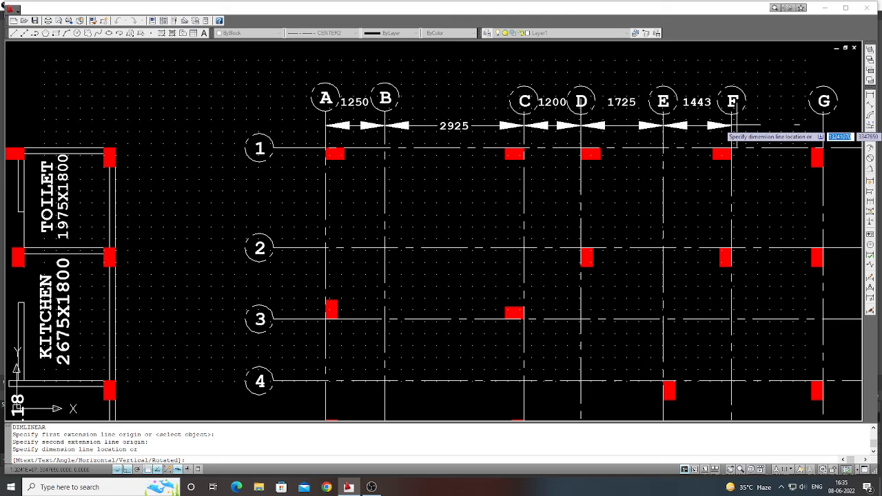
click(731, 128)
scroll(710, 124, down, 4)
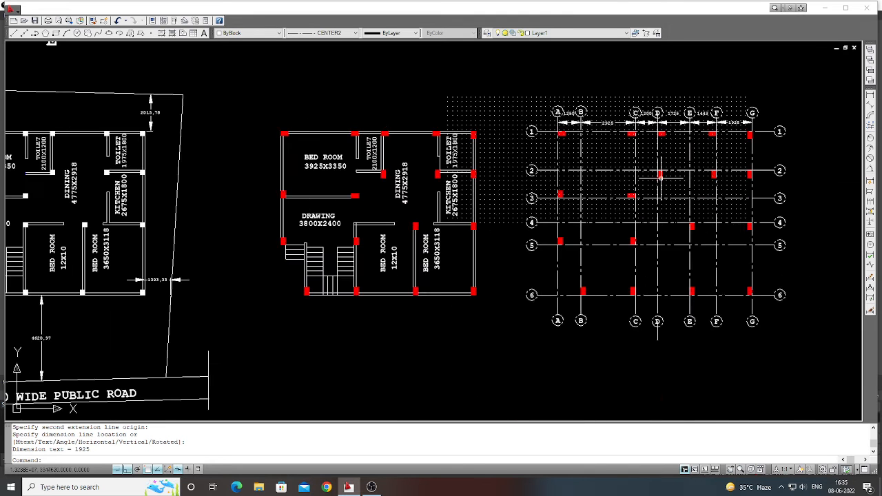
Add linear dimensions between grid lines A and B and between B and C, in line just above the lower bubbles.
scroll(562, 312, up, 5)
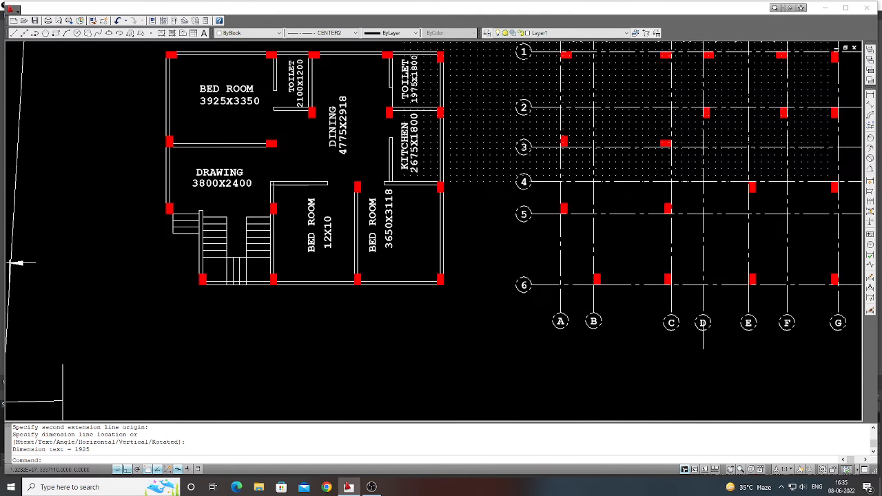
key(Return)
click(560, 300)
click(656, 300)
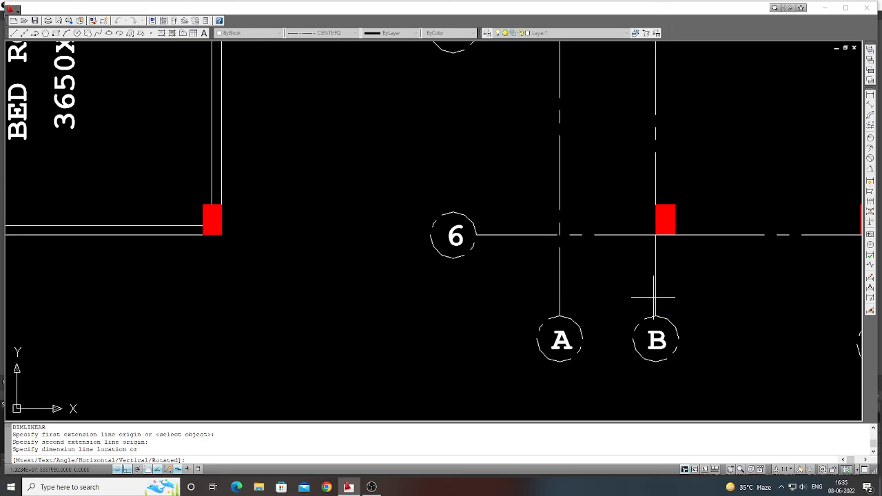
click(656, 300)
key(Return)
click(656, 300)
scroll(654, 300, down, 4)
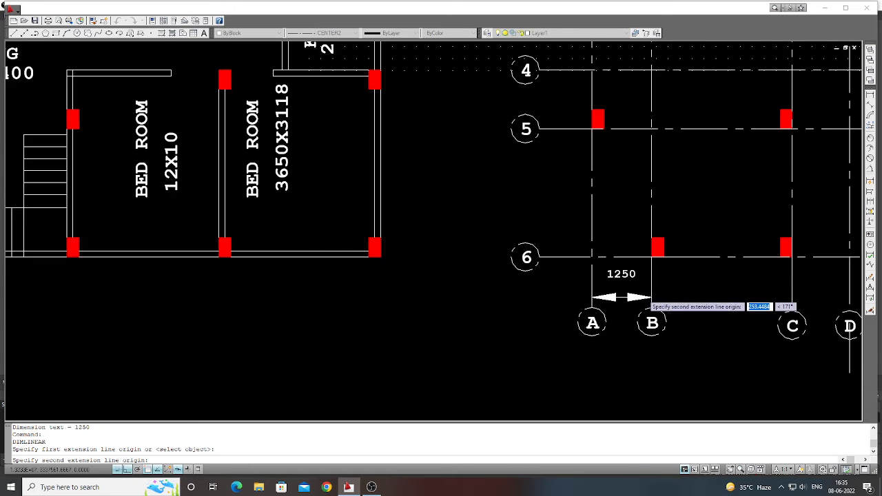
click(736, 297)
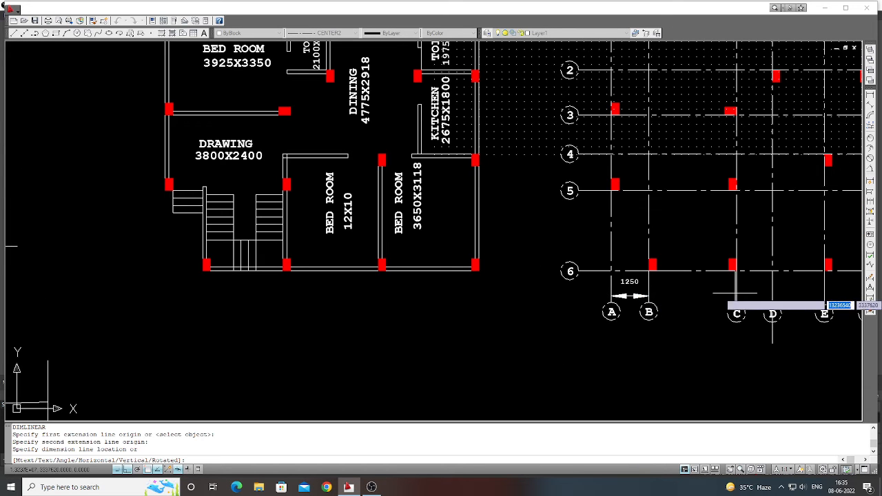
click(648, 297)
Continue the lower dimension row with linear dimensions between grid lines C and D and between D and E.
scroll(648, 296, down, 2)
scroll(645, 281, up, 5)
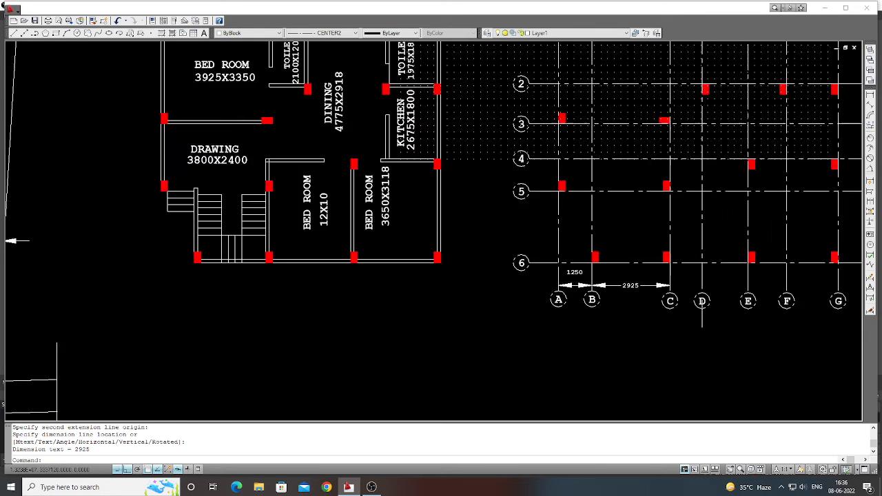
key(Return)
click(644, 282)
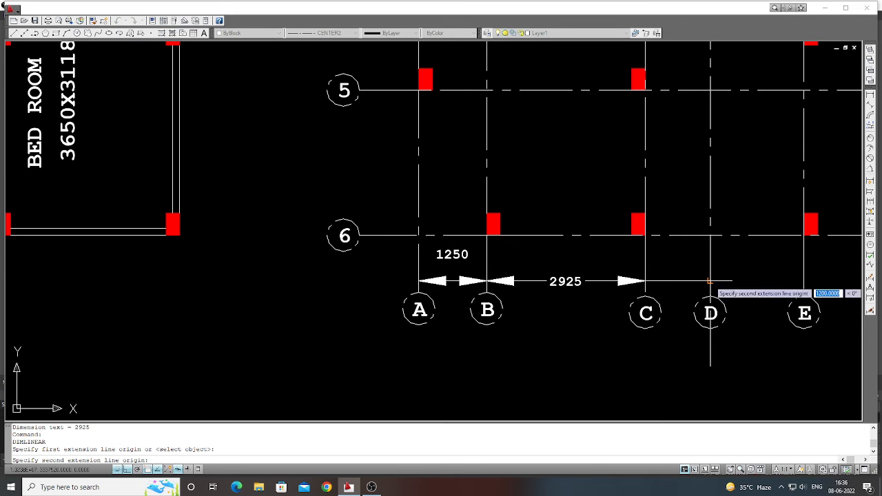
click(710, 283)
click(674, 281)
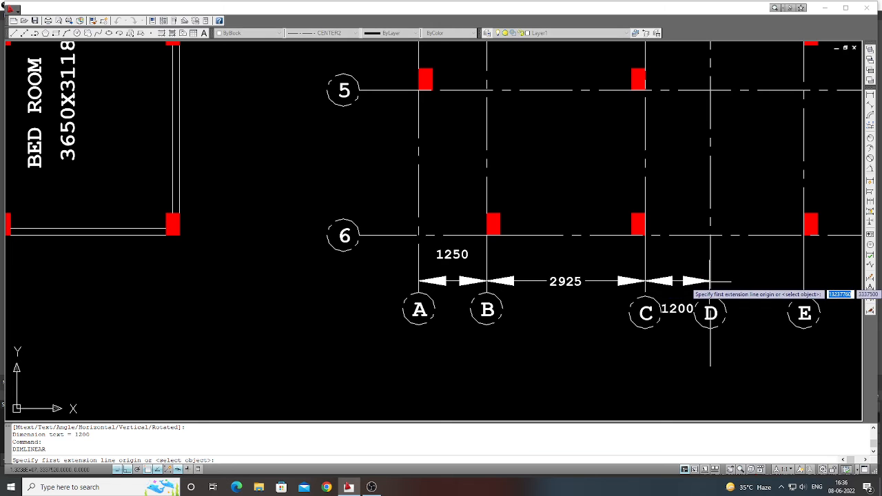
key(Return)
click(711, 281)
click(804, 281)
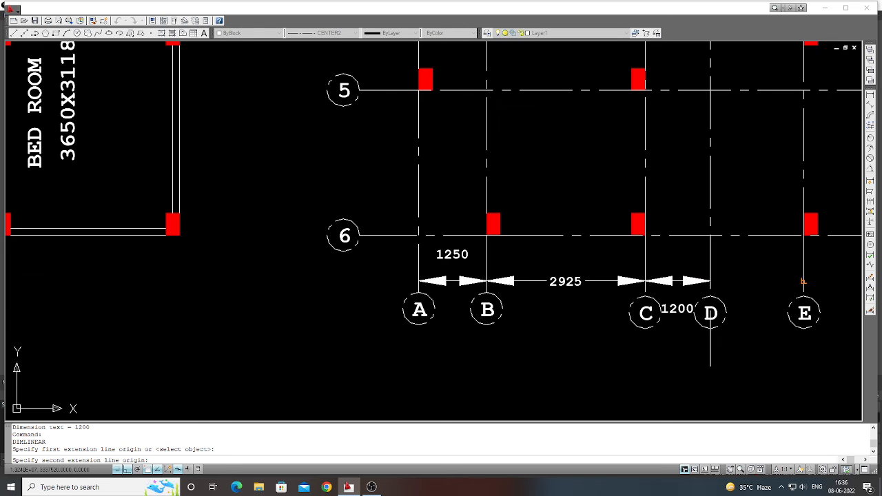
click(710, 282)
key(Return)
Add a linear dimension from grid line E to grid line G in the lower dimension row.
scroll(711, 281, down, 5)
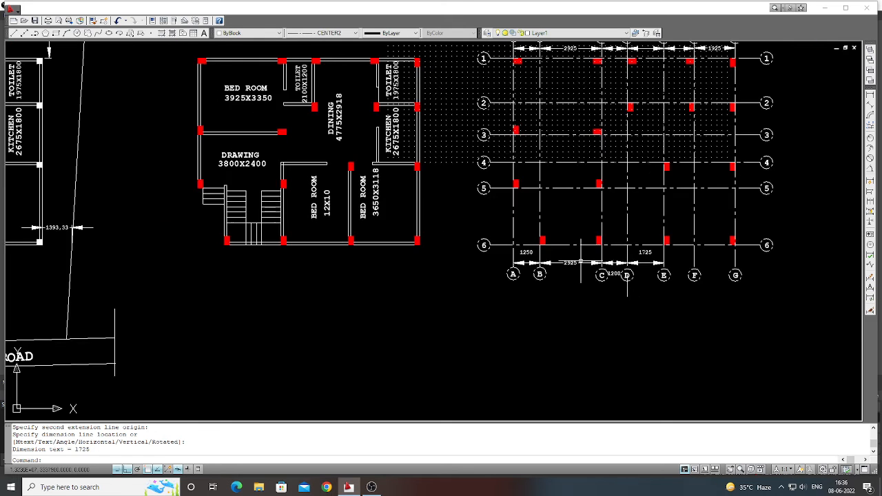
scroll(650, 266, up, 5)
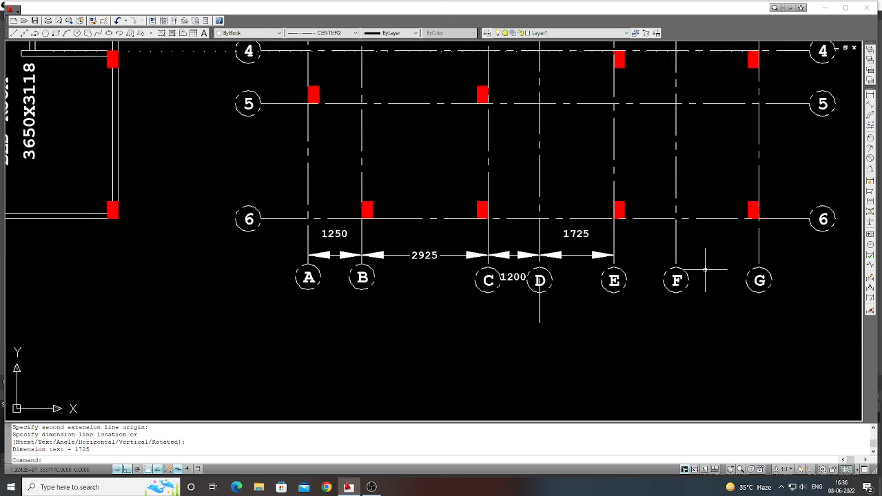
click(597, 254)
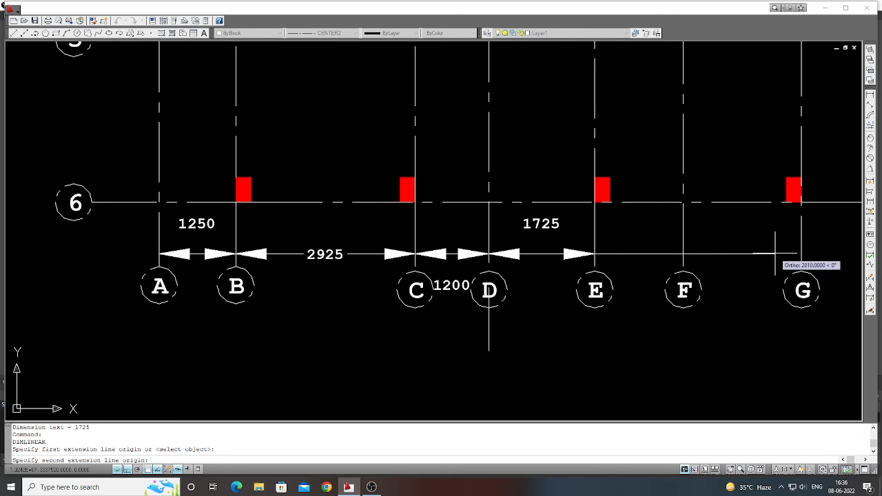
click(802, 256)
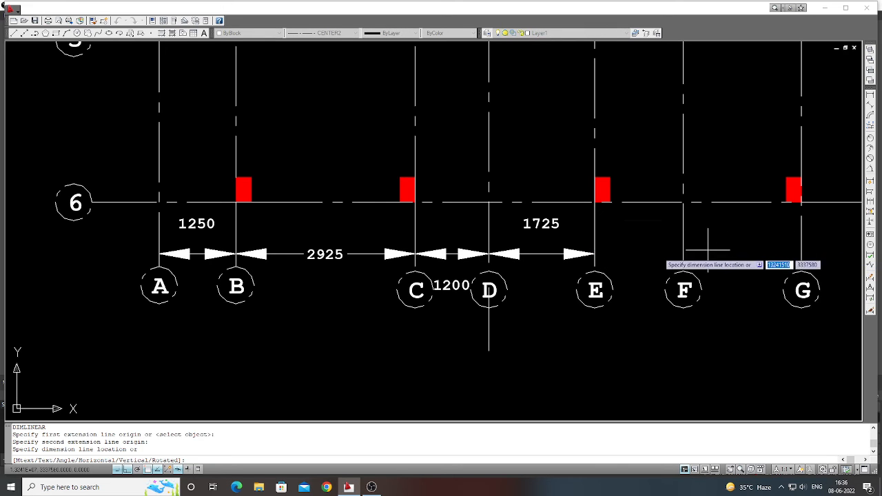
click(595, 255)
scroll(596, 254, down, 6)
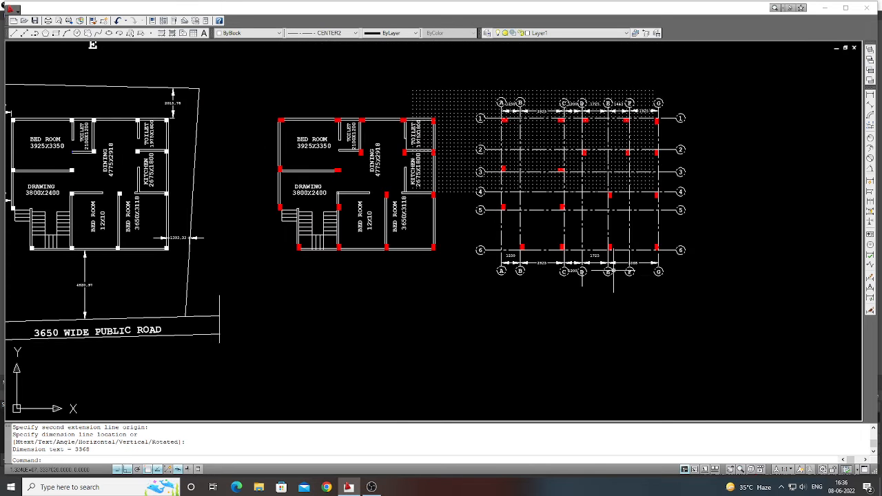
scroll(650, 273, up, 5)
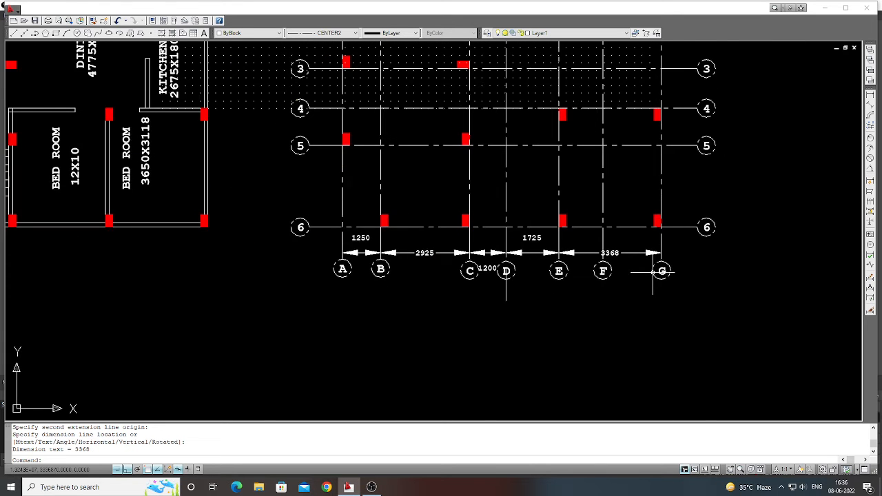
Erase the lower dimension that spans grid lines E to G.
text(e)
key(Return)
click(621, 247)
key(Return)
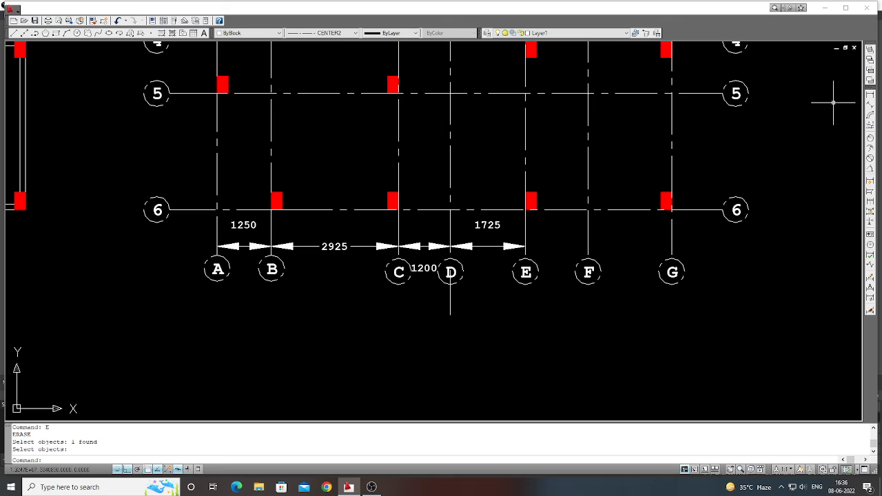
Add linear dimensions between grid lines E and F and between F and G in the lower dimension row.
click(870, 94)
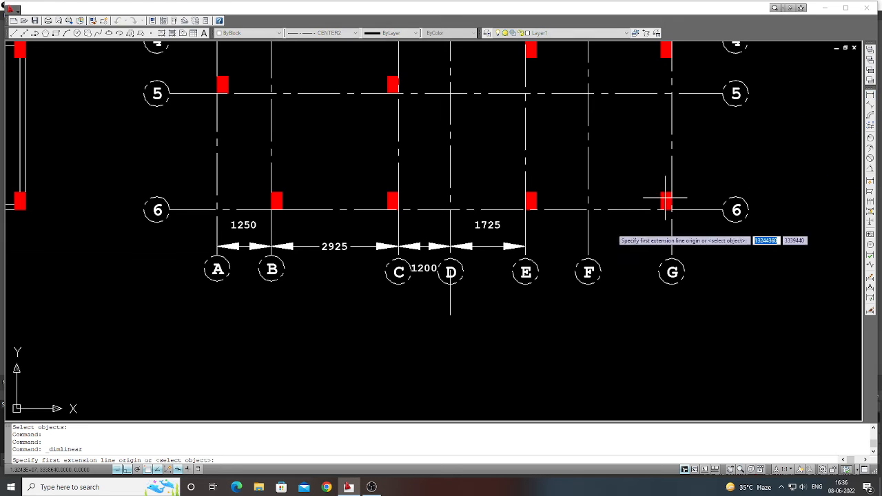
click(535, 247)
click(589, 246)
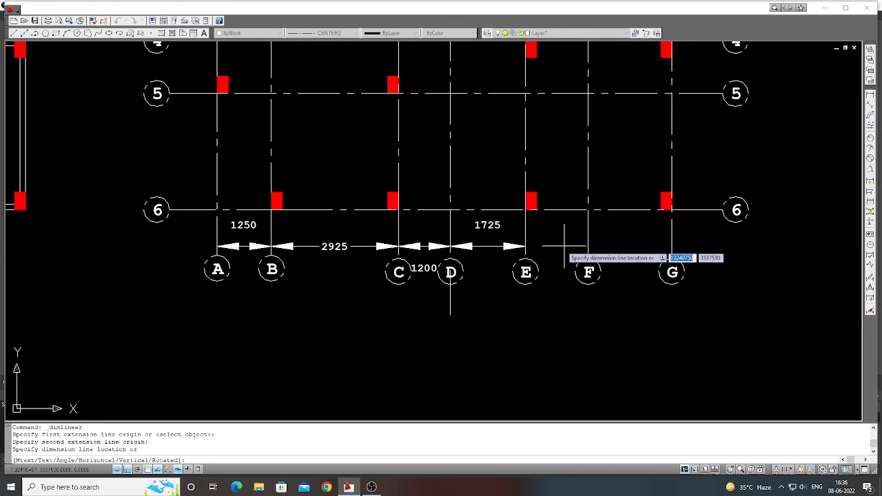
click(526, 246)
key(Return)
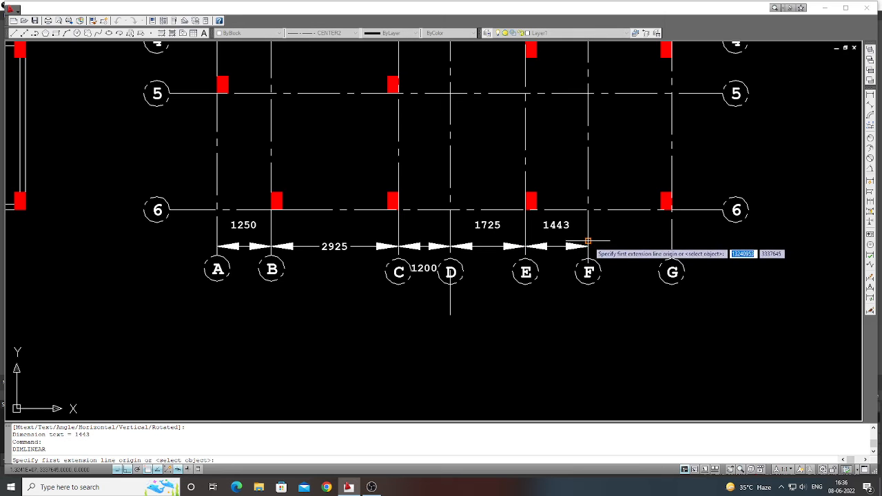
click(588, 246)
click(666, 246)
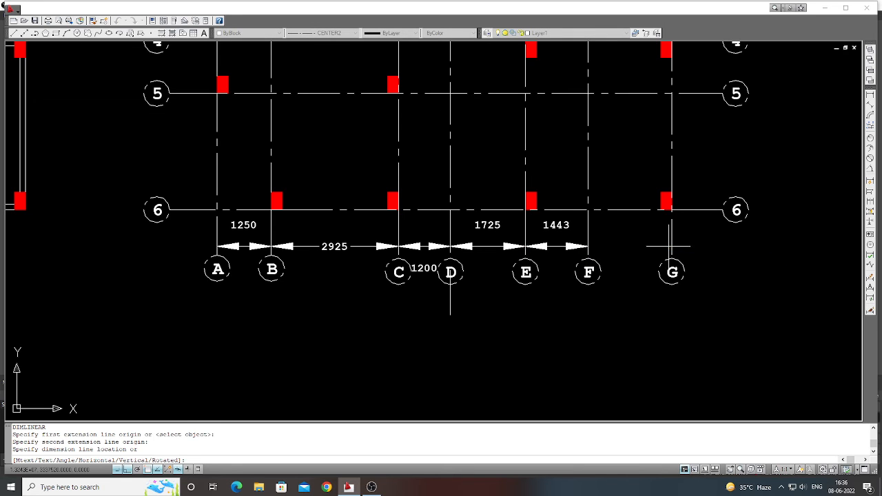
click(589, 247)
scroll(599, 248, down, 3)
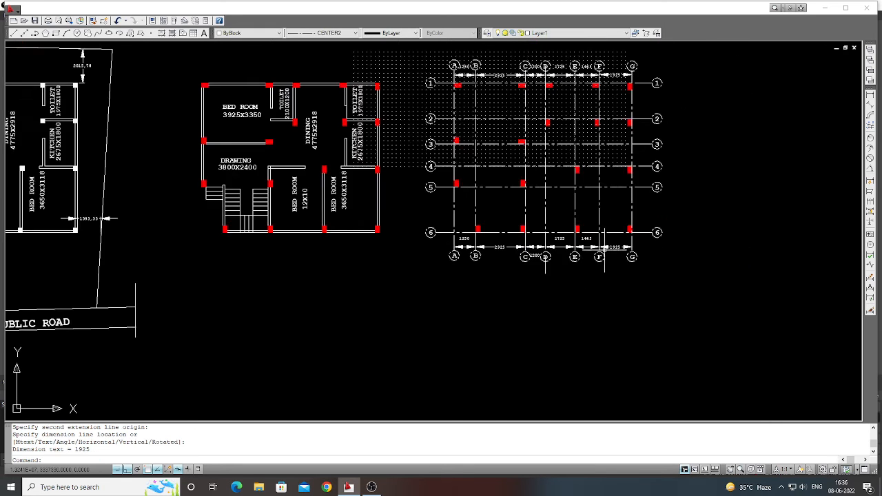
Review the fit settings of the ISO-25 dimension style.
scroll(455, 81, up, 2)
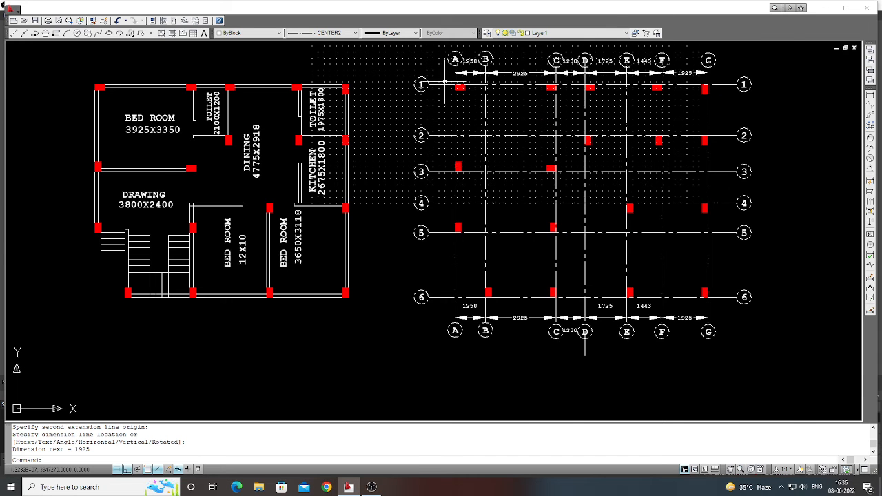
scroll(445, 81, up, 2)
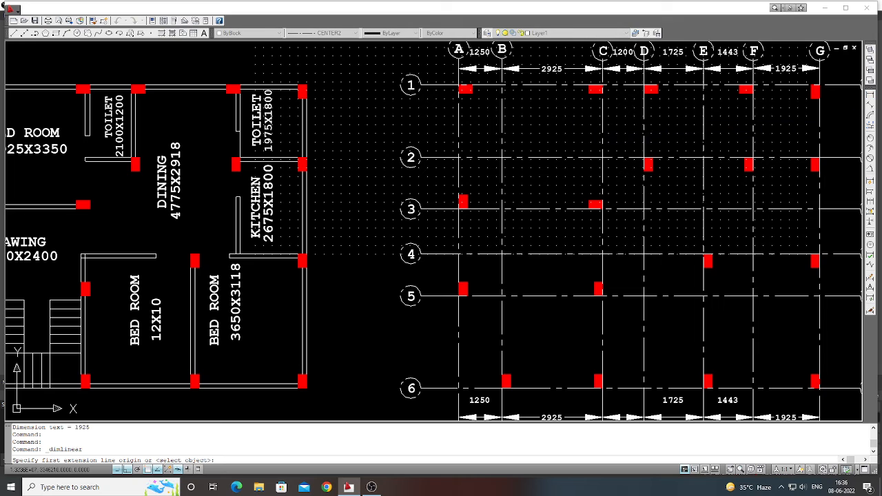
key(Return)
key(Return)
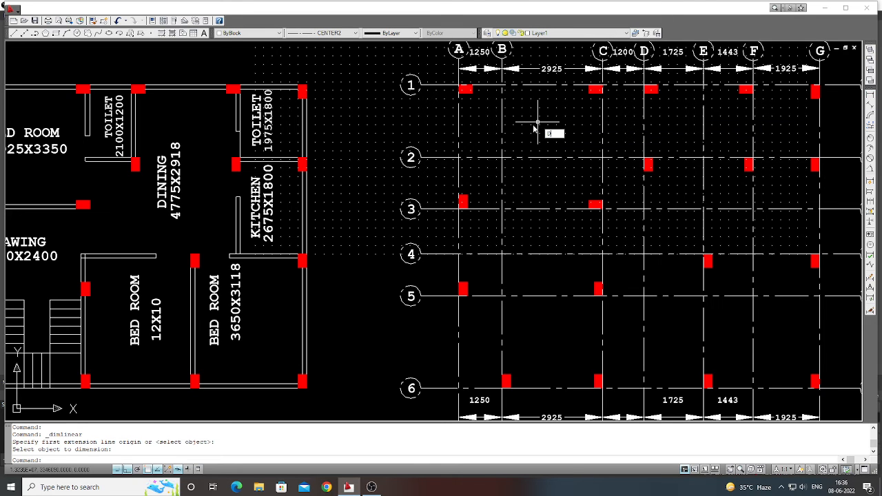
key(Return)
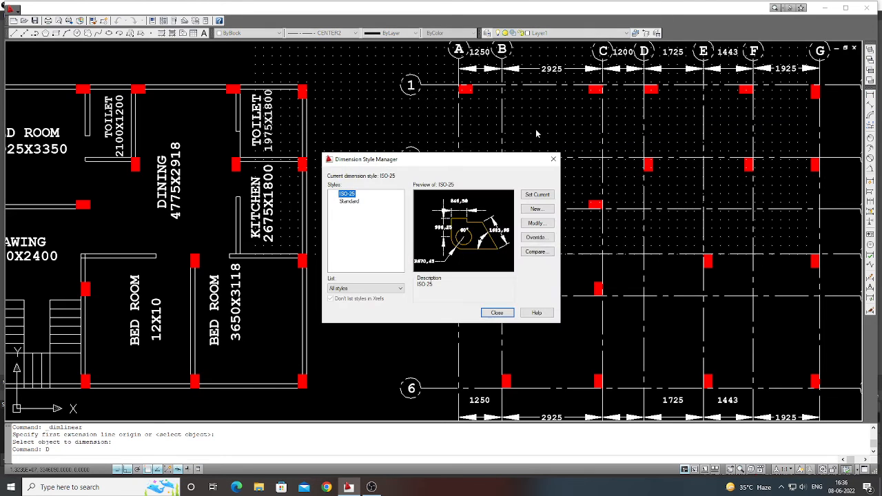
click(537, 223)
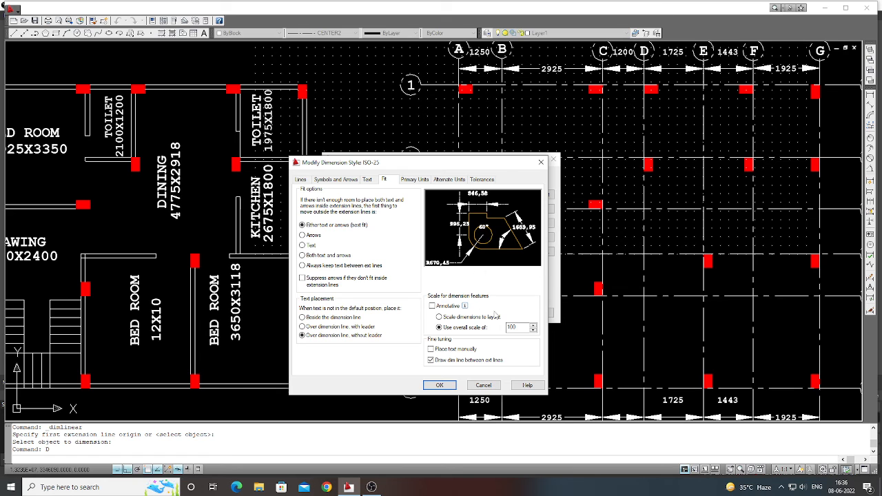
click(441, 385)
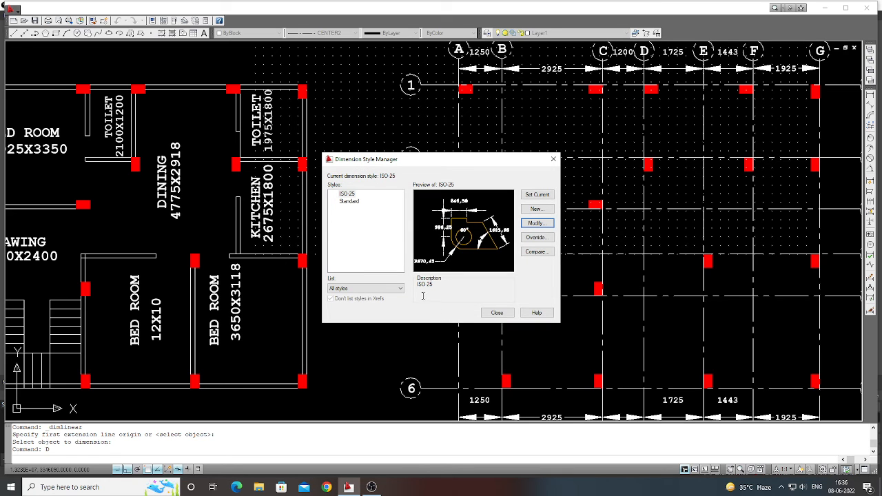
Set the ISO-25 dimension style's text placement to Outside vertically and Over Ext Line 2 horizontally.
click(536, 224)
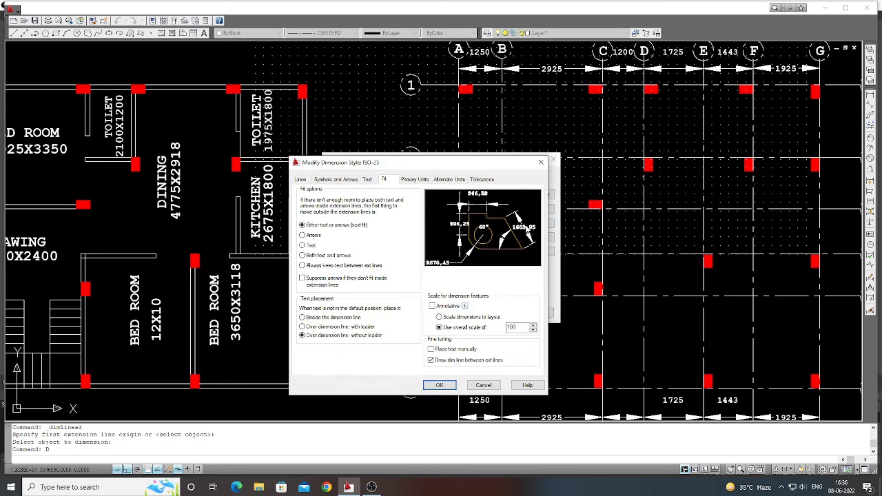
click(367, 180)
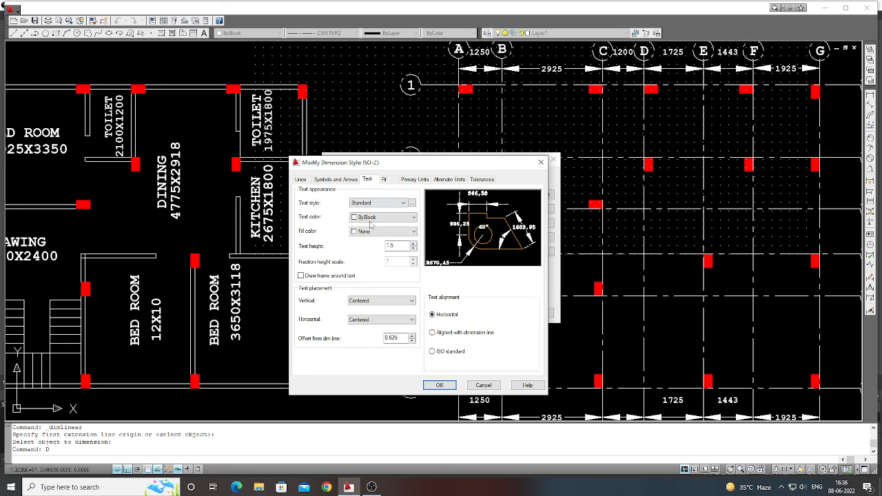
click(412, 302)
click(383, 321)
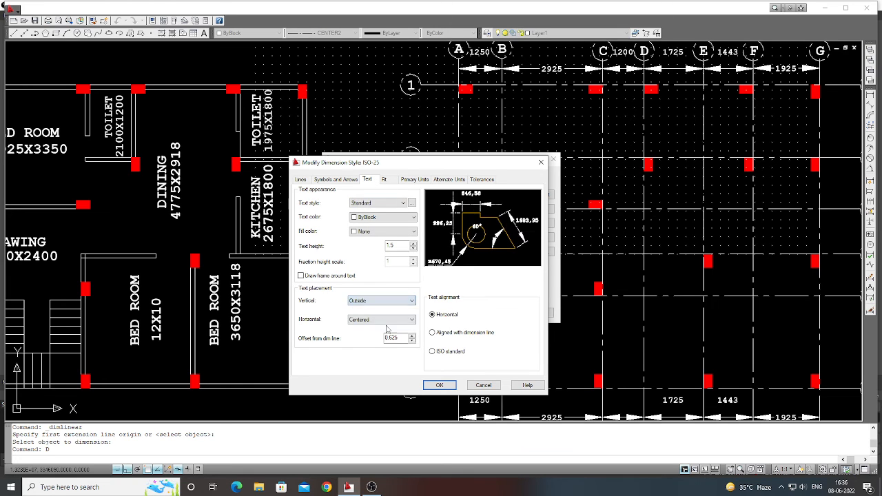
click(412, 320)
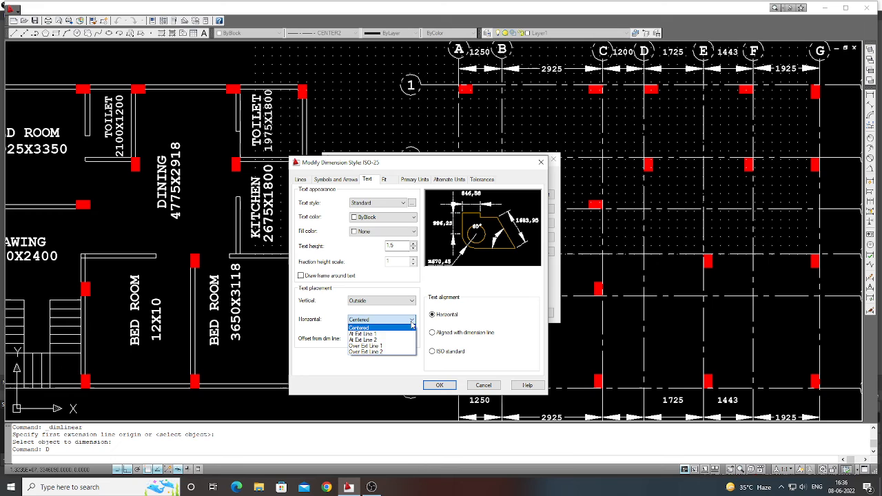
click(392, 353)
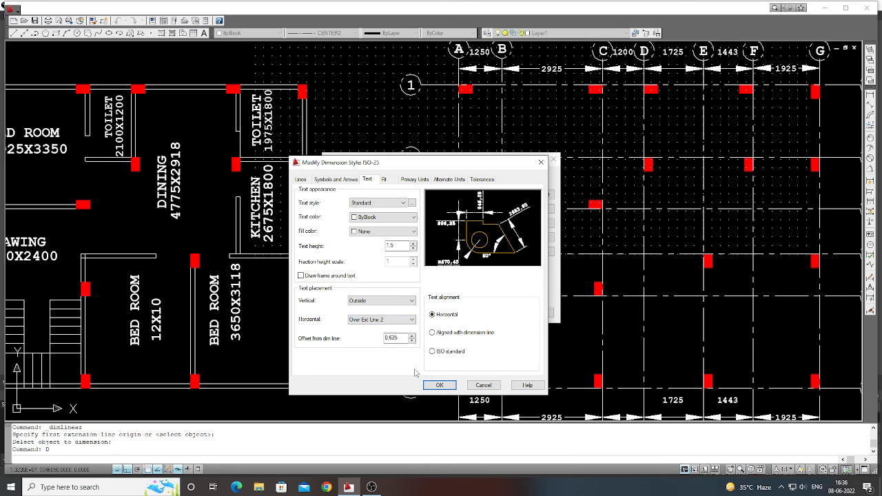
click(436, 385)
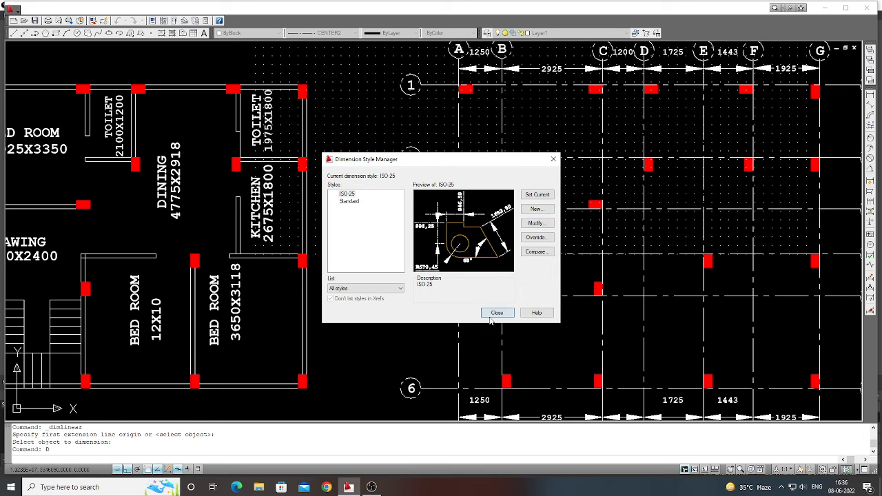
Undo the text placement change applied to the ISO-25 dimension style.
click(495, 314)
scroll(633, 179, down, 2)
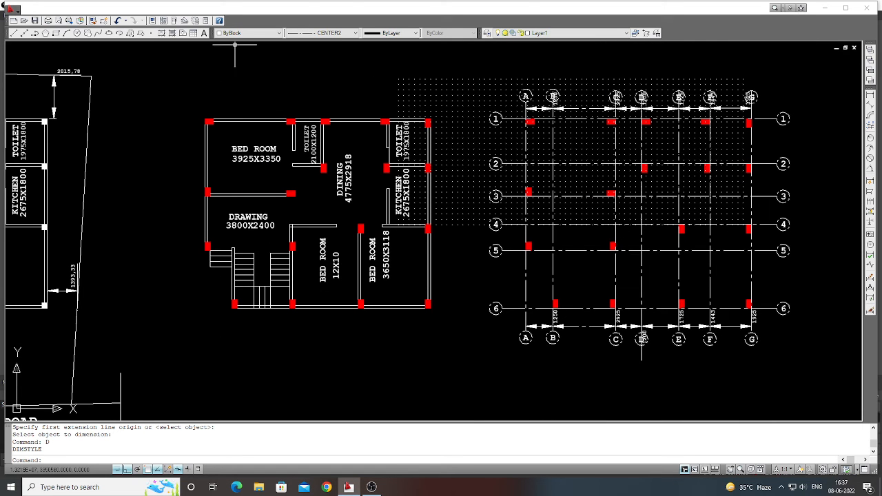
click(120, 22)
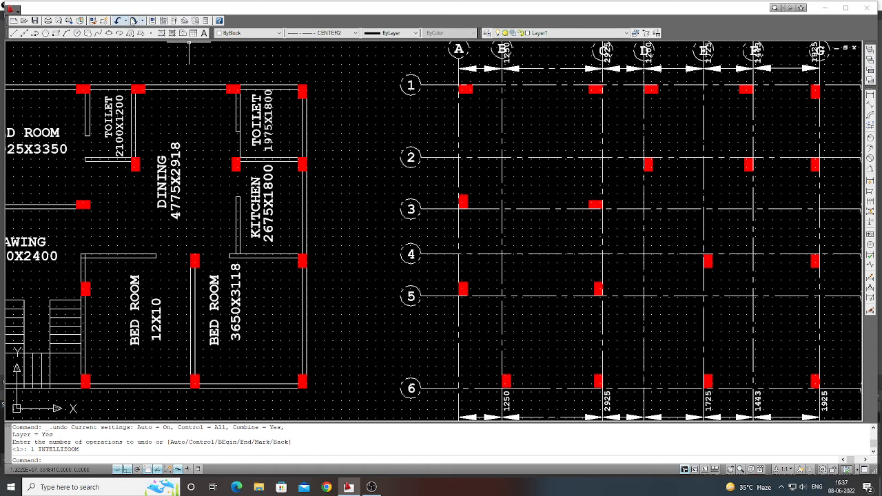
click(119, 20)
scroll(484, 248, down, 2)
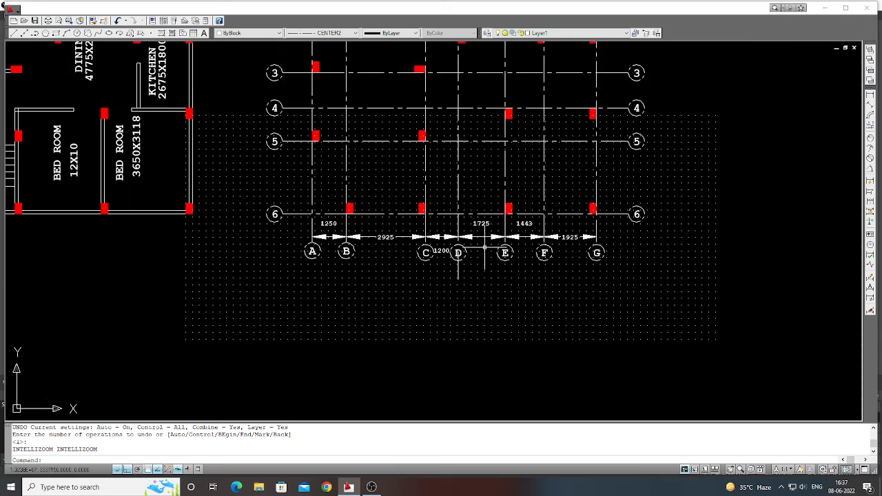
scroll(485, 248, down, 4)
scroll(471, 209, up, 4)
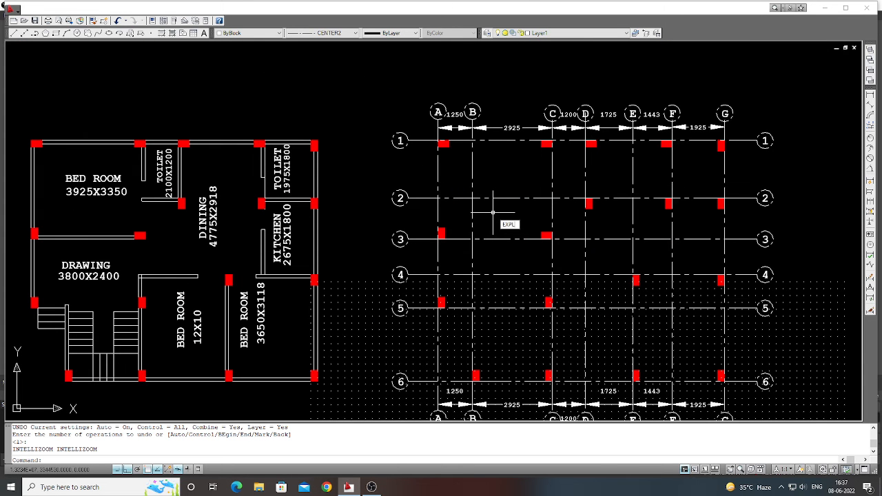
Explode the whole center-line grid layout, including its existing dimensions and bubbles.
key(Return)
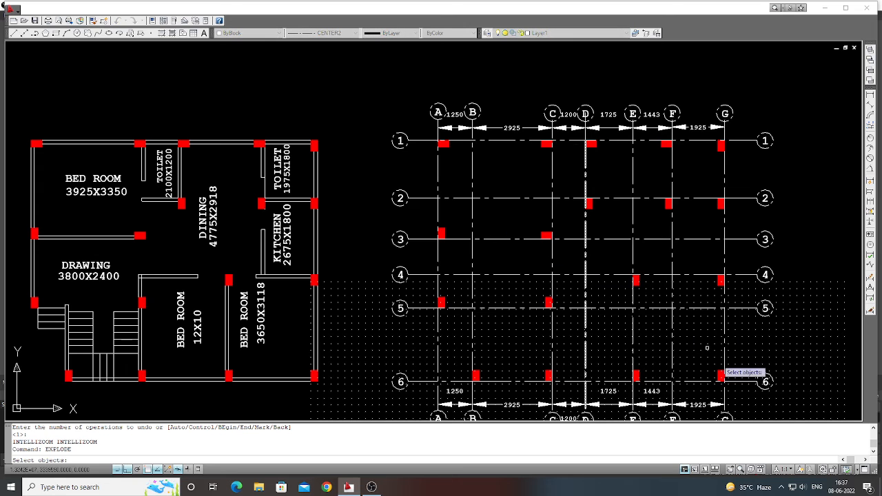
scroll(717, 363, down, 3)
click(750, 361)
click(573, 194)
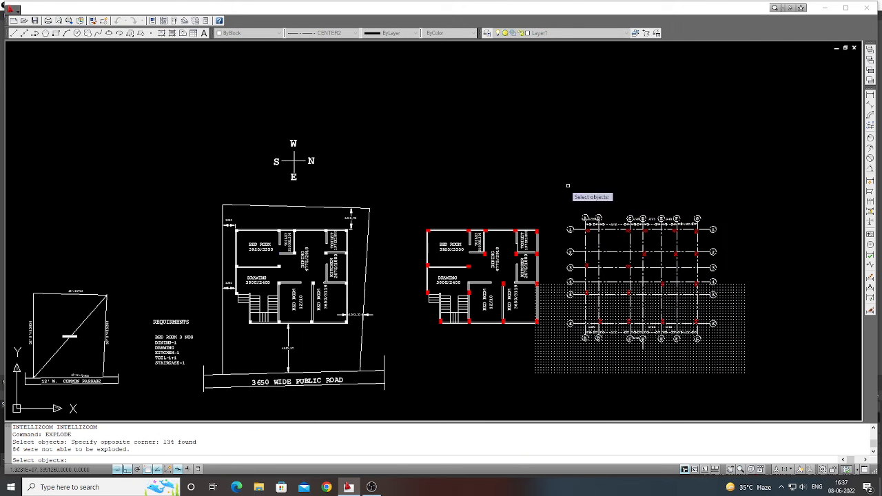
key(Return)
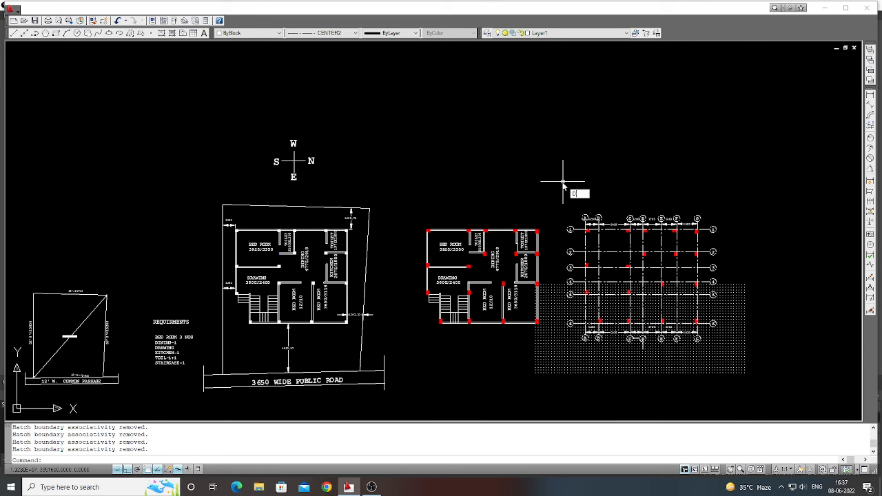
Set the ISO-25 dimension style's text placement to Outside vertically and Over Ext Line 2 horizontally, and close the style manager.
text(D)
key(Return)
click(538, 225)
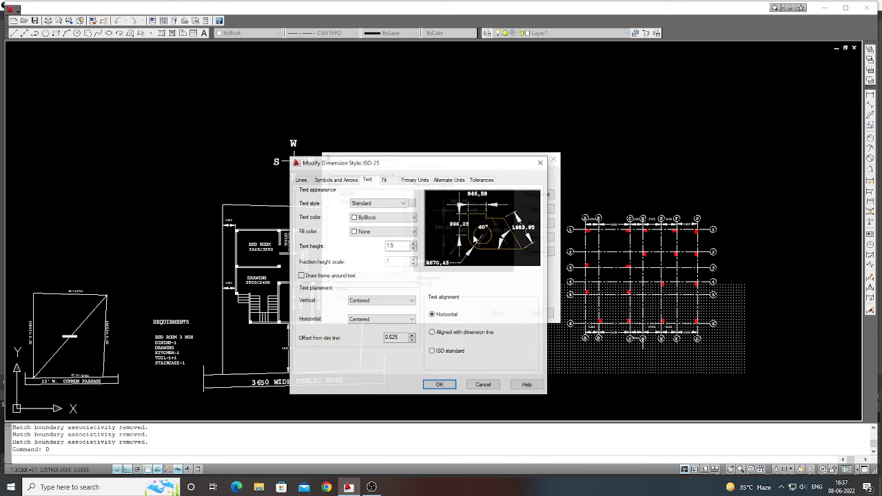
click(411, 301)
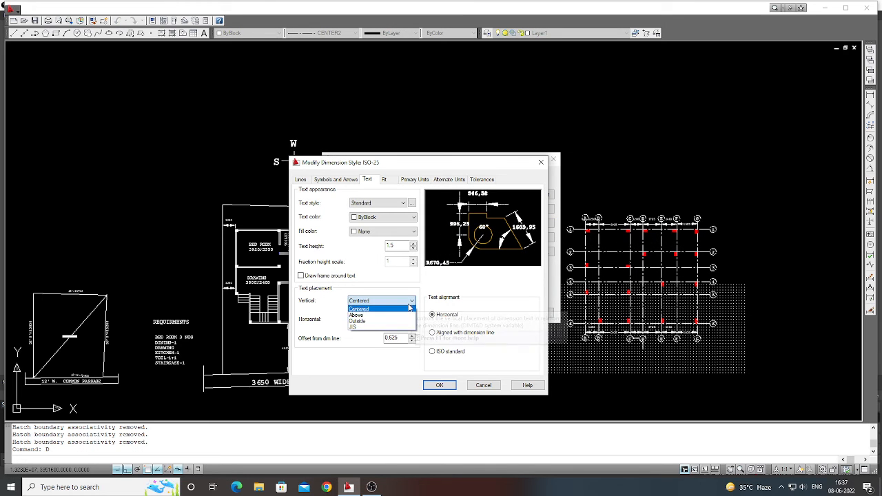
click(392, 325)
click(411, 320)
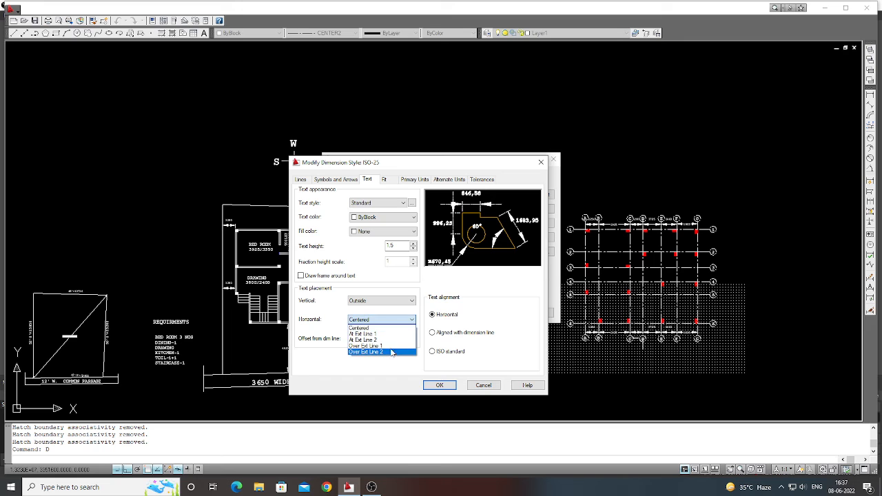
click(393, 352)
click(438, 386)
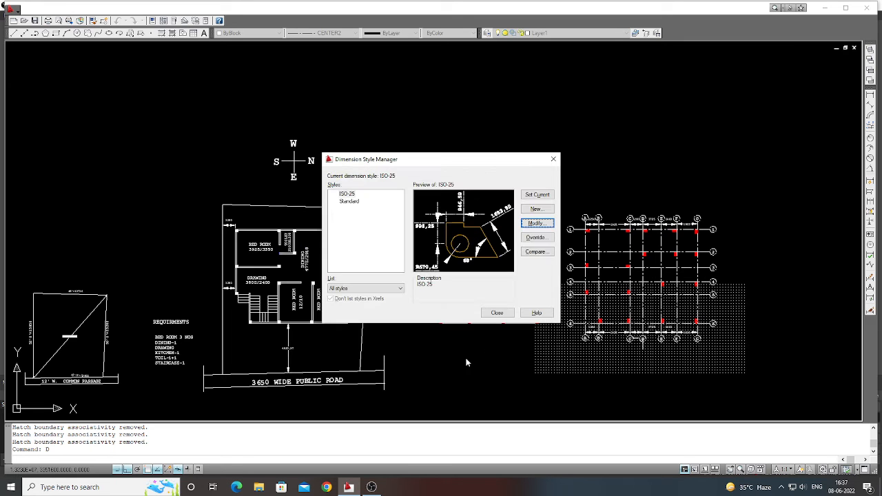
click(497, 313)
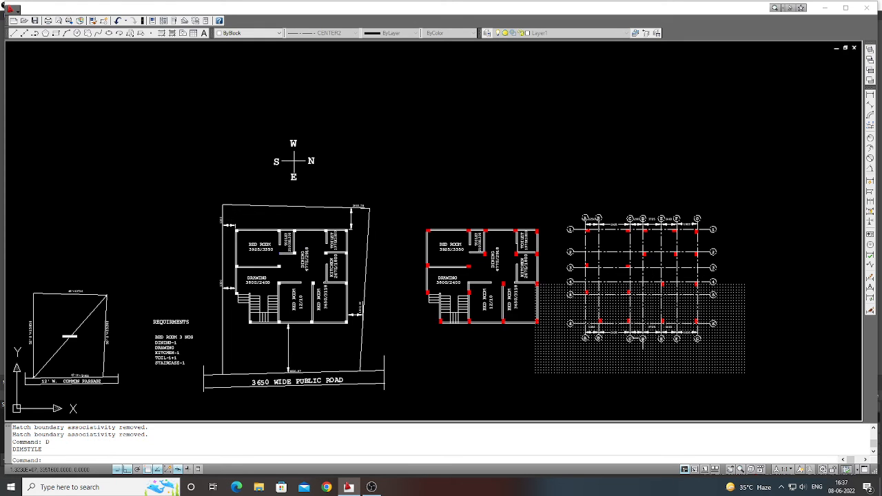
Add a vertical linear dimension between grid lines 1 and 2, just outside grid line A.
click(870, 96)
scroll(581, 248, up, 3)
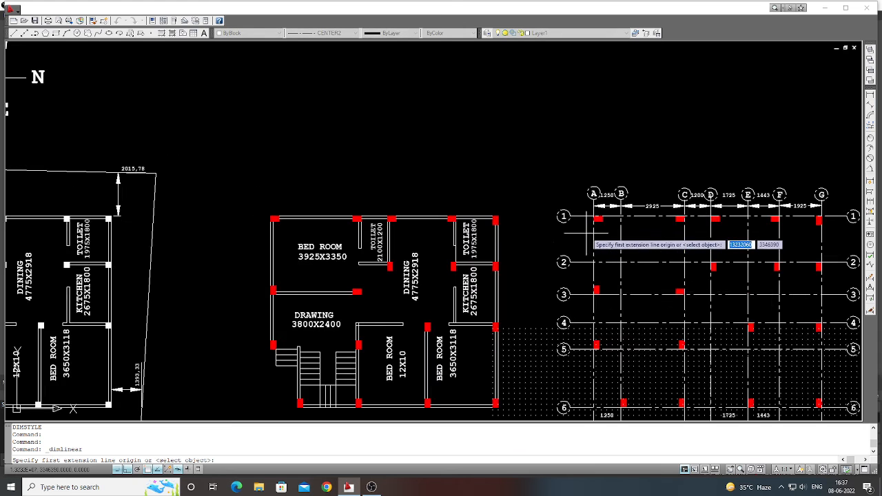
click(587, 217)
click(583, 262)
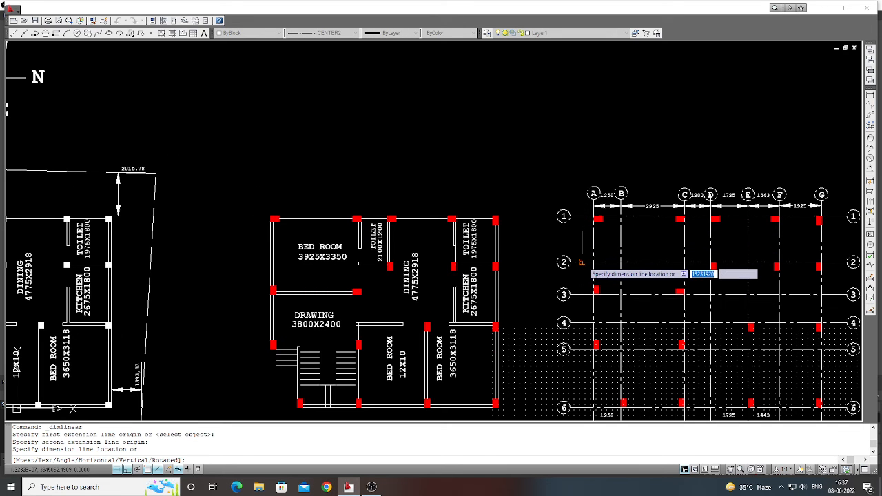
click(581, 261)
scroll(585, 268, up, 3)
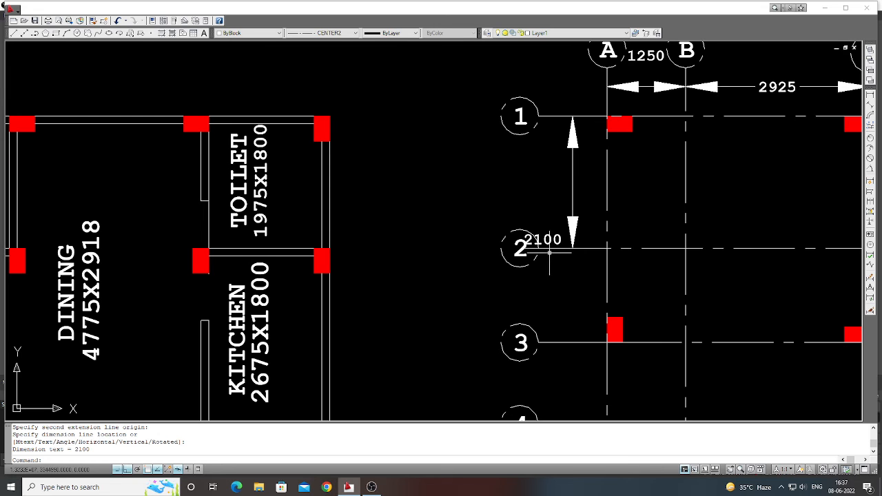
Add a vertical linear dimension from grid line 1 to grid line 3, in line with the 2100 dimension.
key(Return)
click(573, 118)
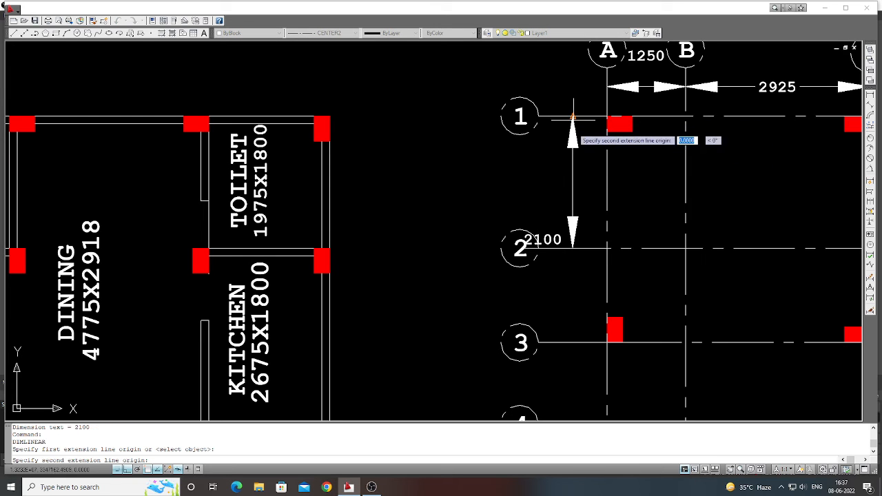
click(573, 339)
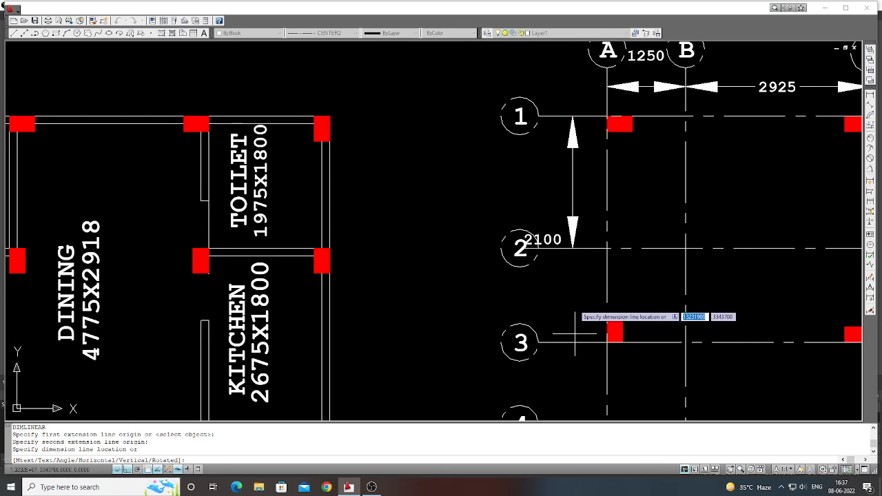
click(572, 249)
Add a vertical linear dimension from grid line 1 to grid line 4 on the same dimension line.
key(Return)
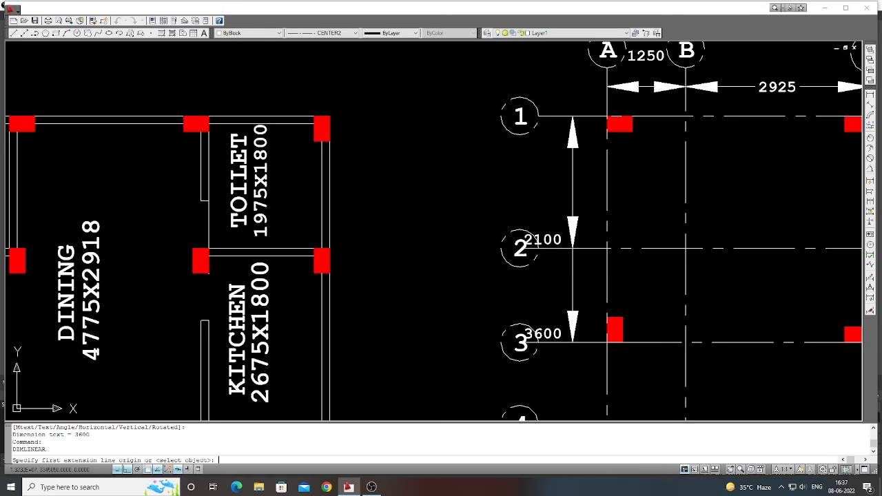
scroll(572, 123, down, 2)
click(573, 118)
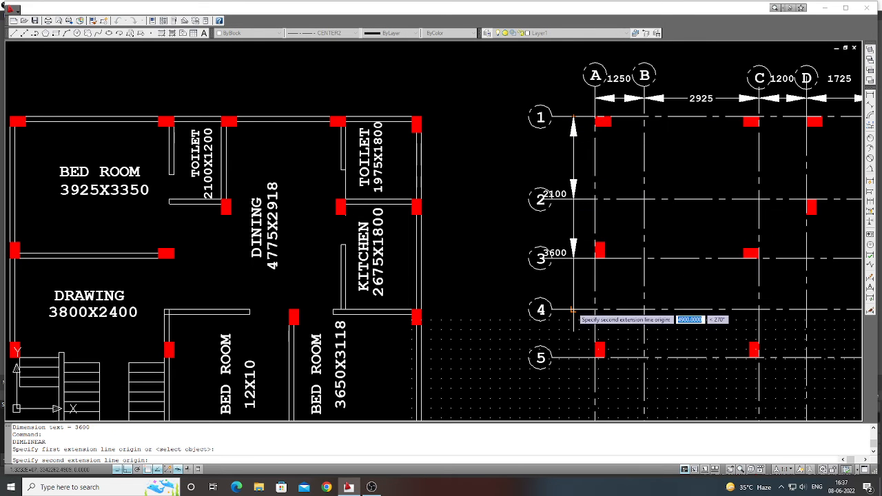
click(573, 311)
scroll(573, 272, up, 2)
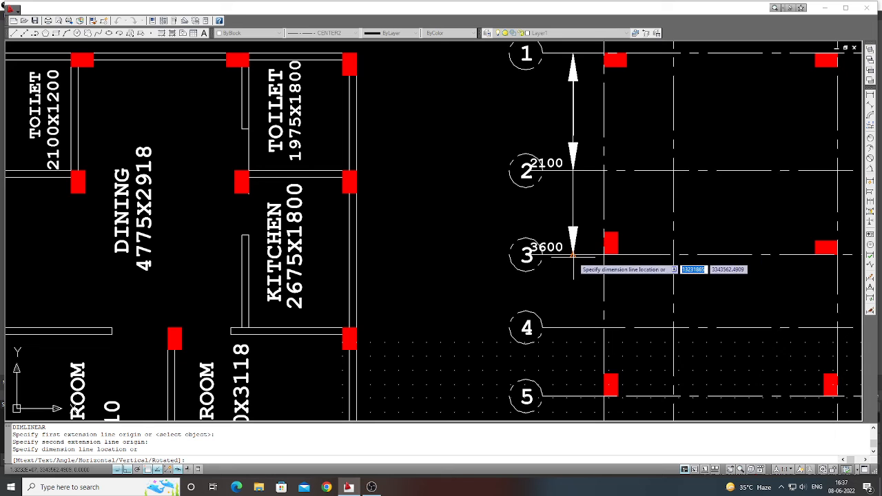
click(572, 256)
scroll(569, 266, down, 2)
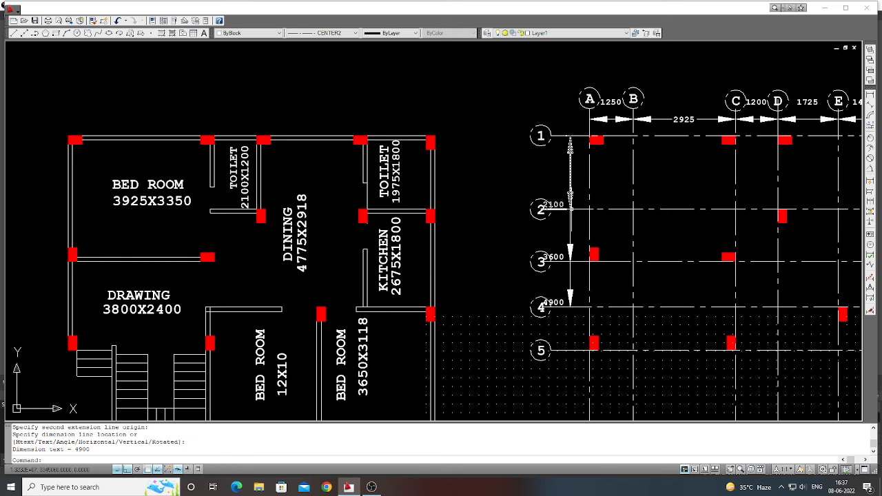
Add a vertical linear dimension from grid line 1 to grid line 5 on the same dimension line.
scroll(571, 202, down, 2)
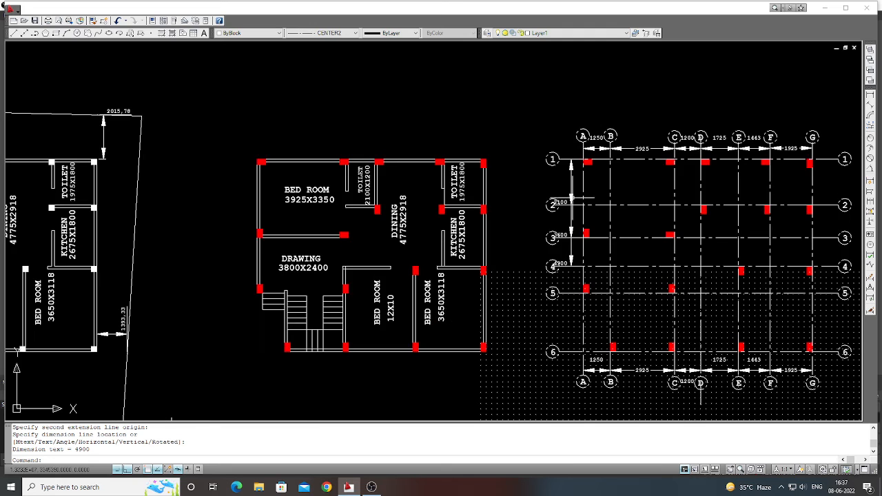
scroll(571, 199, up, 2)
key(Return)
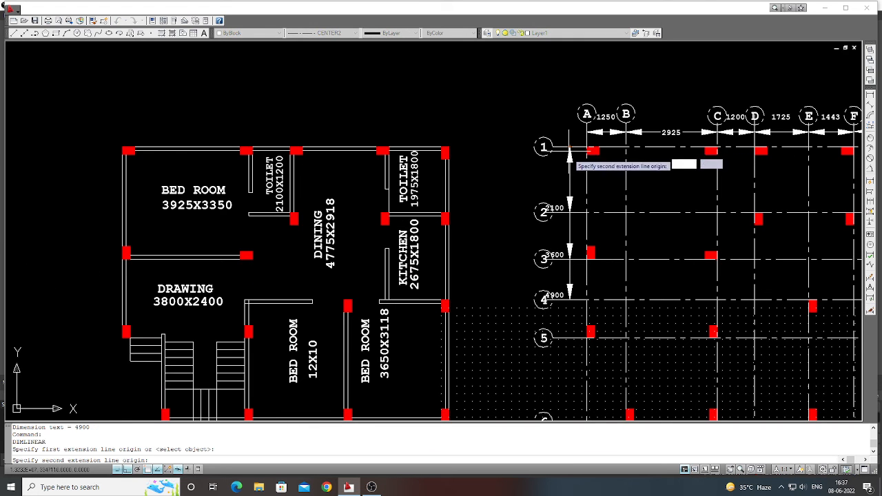
click(568, 147)
click(567, 336)
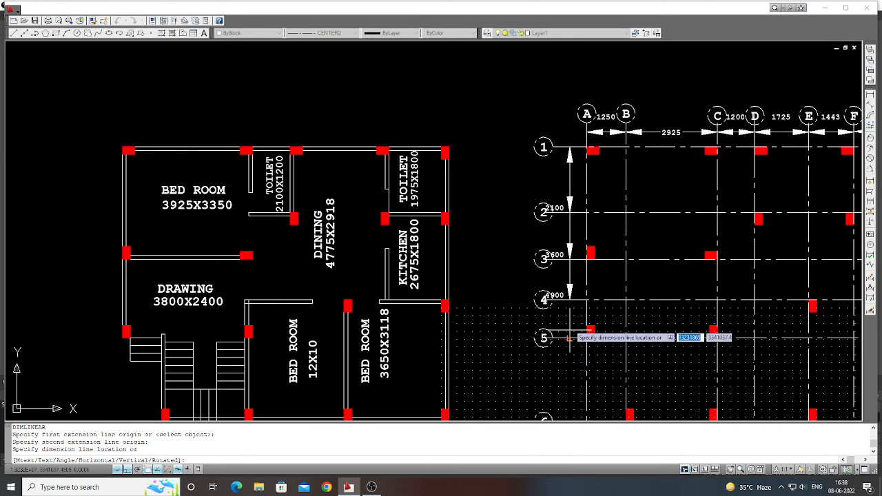
click(569, 302)
Add a vertical linear dimension from grid line 1 to grid line 6 on the same dimension line.
key(Return)
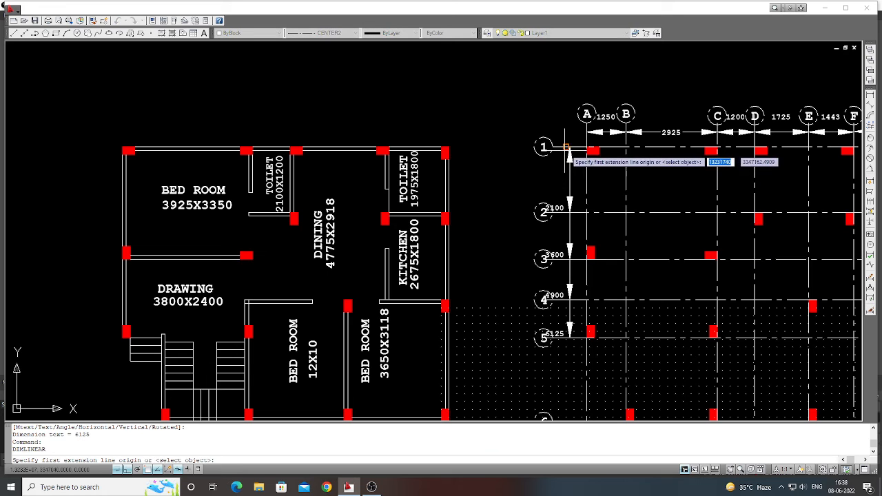
click(568, 147)
scroll(568, 148, down, 2)
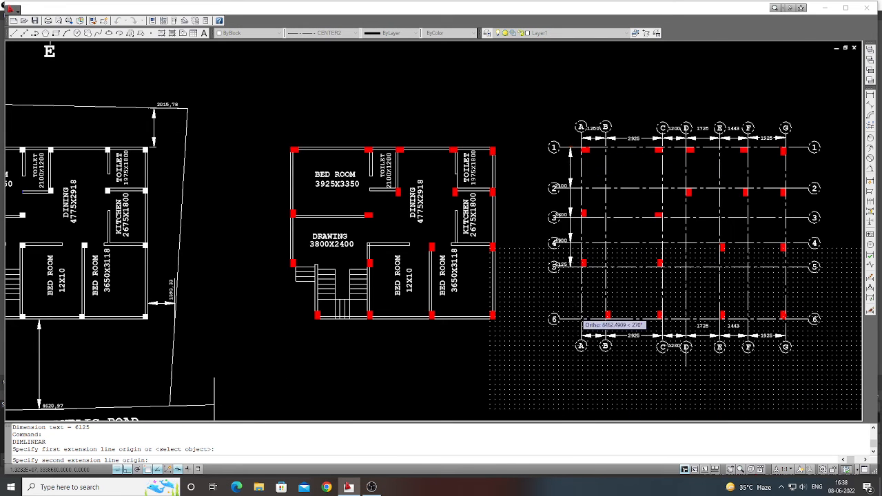
scroll(567, 322, up, 2)
click(567, 322)
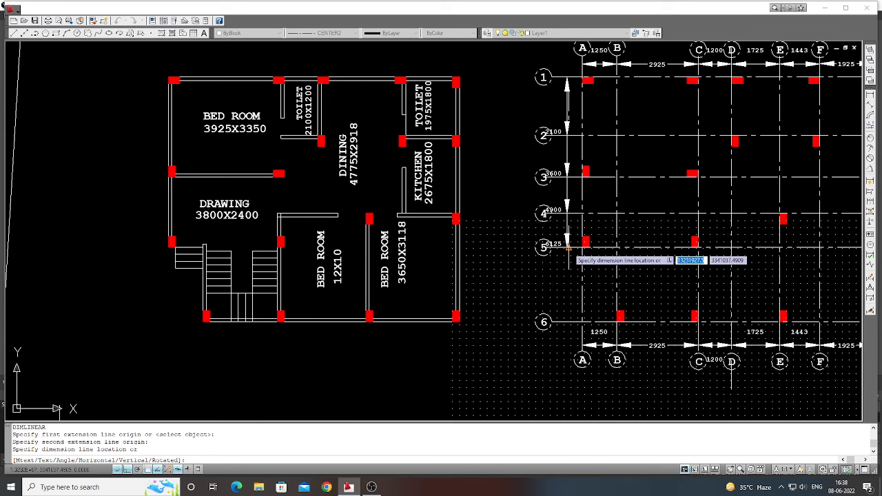
click(567, 246)
scroll(535, 282, down, 2)
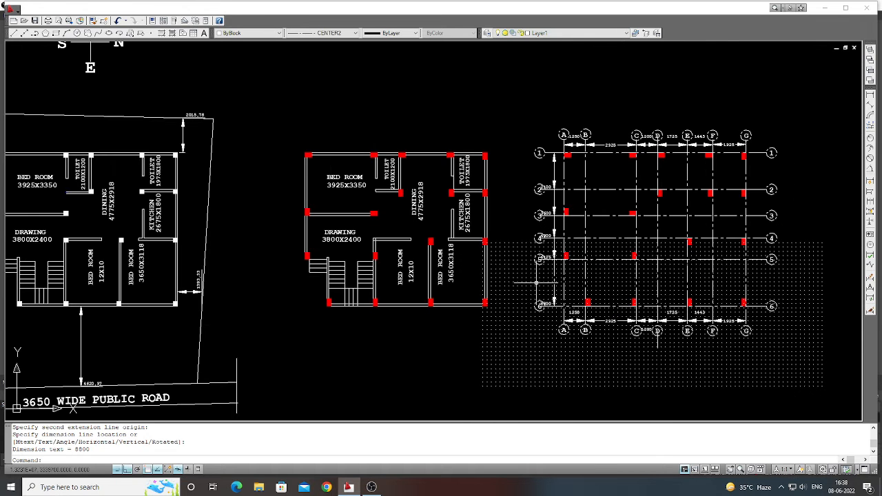
scroll(539, 279, up, 2)
scroll(542, 279, down, 3)
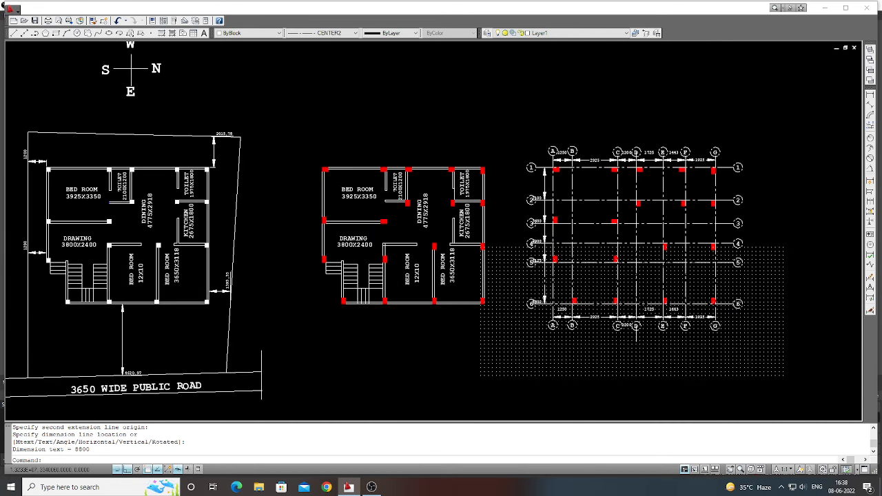
Move the left-hand grid bubbles 1 to 6 with their numbers about 350 units left, clear of the vertical dimension text.
scroll(569, 278, up, 2)
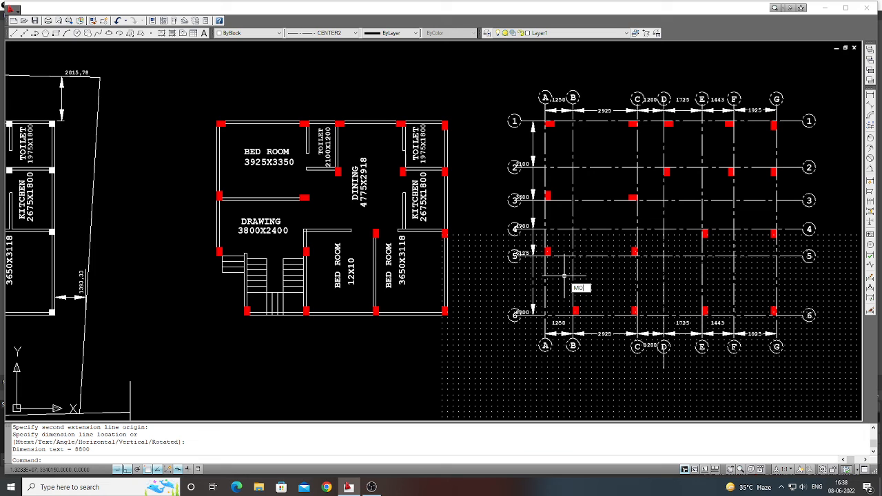
key(Return)
scroll(527, 332, up, 5)
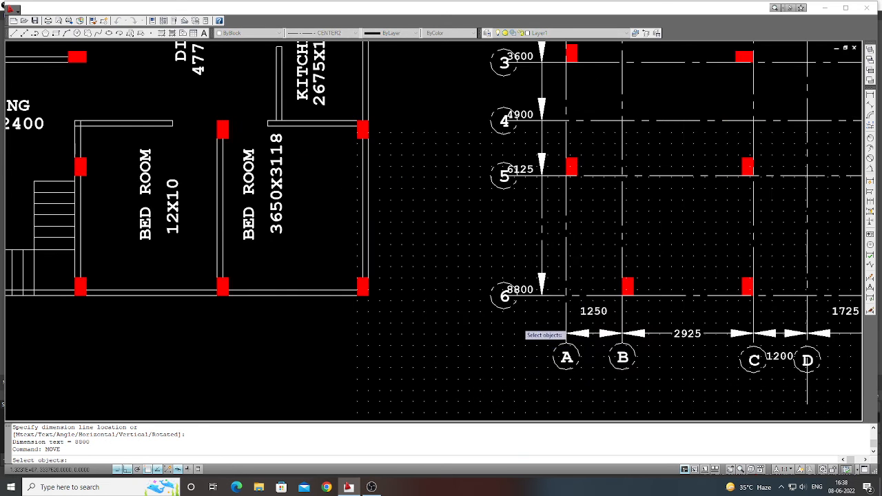
click(518, 318)
click(488, 288)
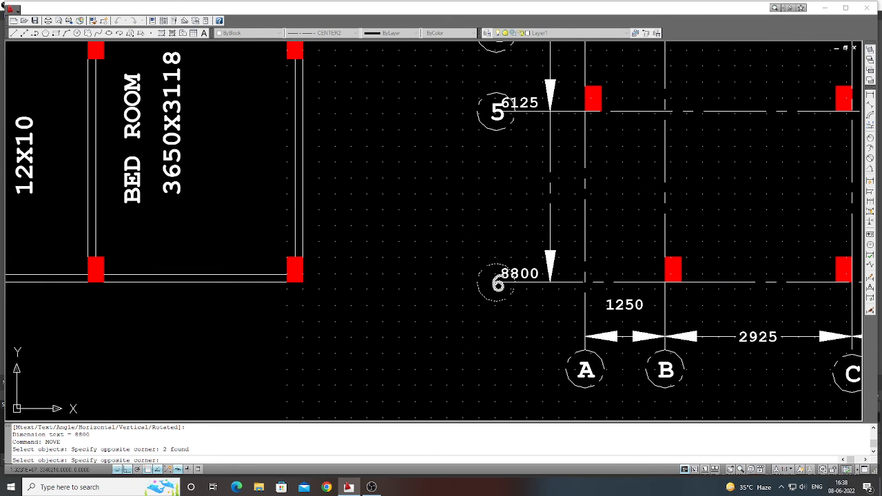
click(512, 167)
click(491, 122)
scroll(493, 142, down, 2)
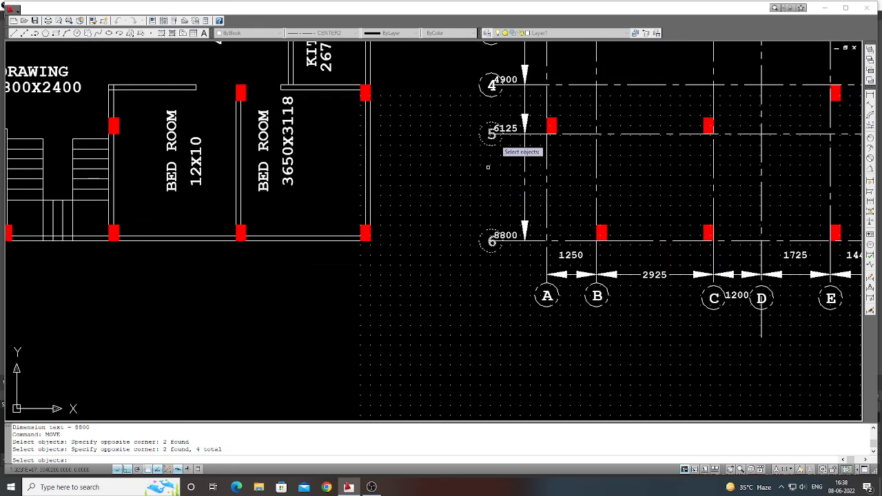
click(492, 97)
click(487, 79)
scroll(488, 83, down, 2)
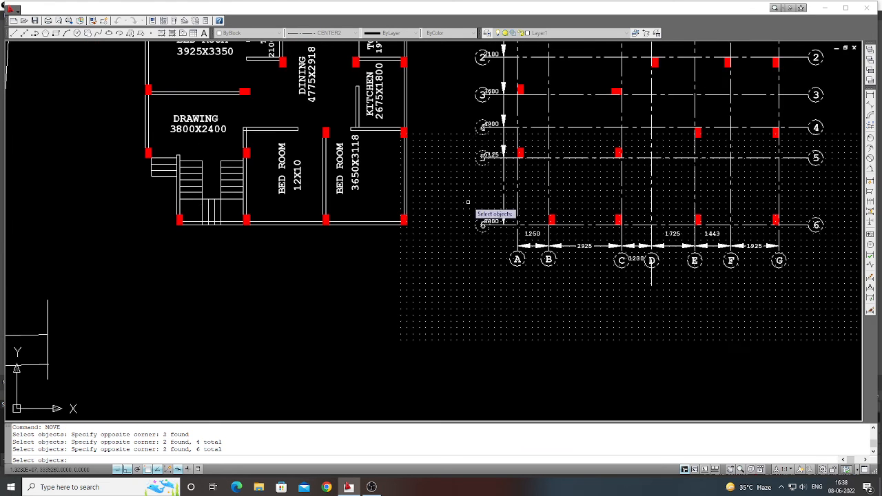
scroll(477, 102, up, 2)
click(495, 110)
click(483, 86)
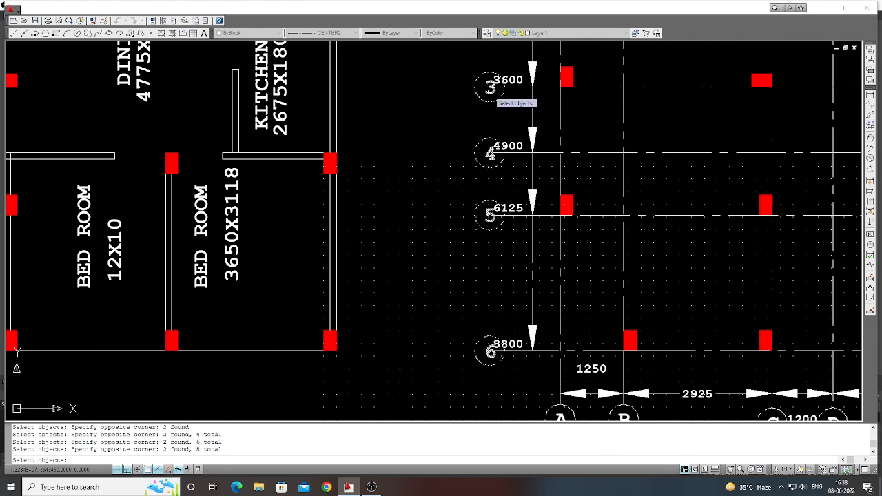
scroll(475, 190, down, 3)
scroll(481, 145, up, 4)
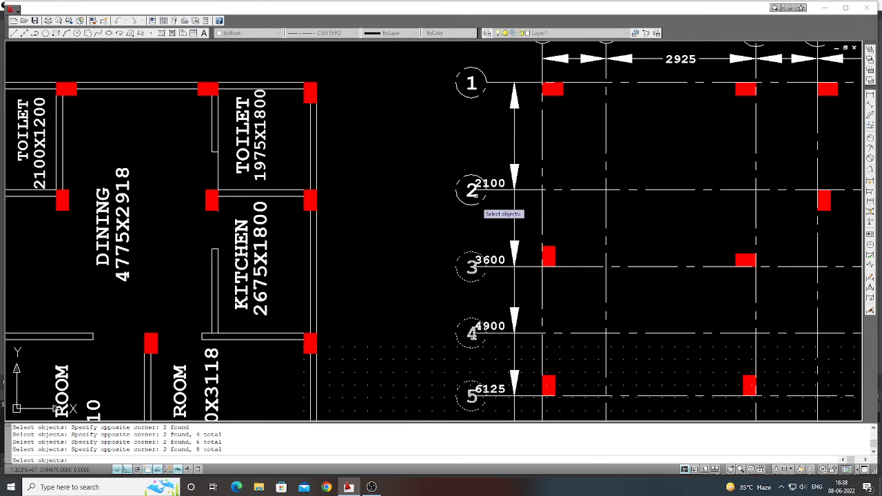
click(473, 199)
click(472, 201)
click(477, 120)
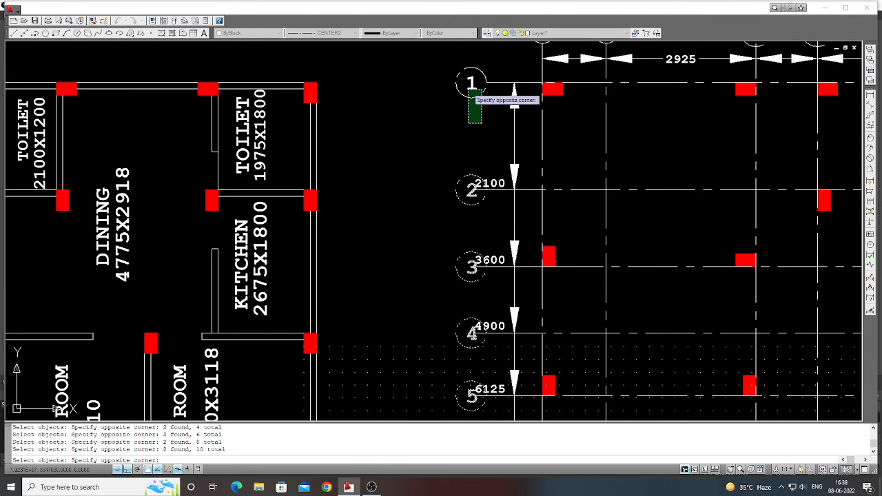
click(475, 88)
key(Return)
click(425, 135)
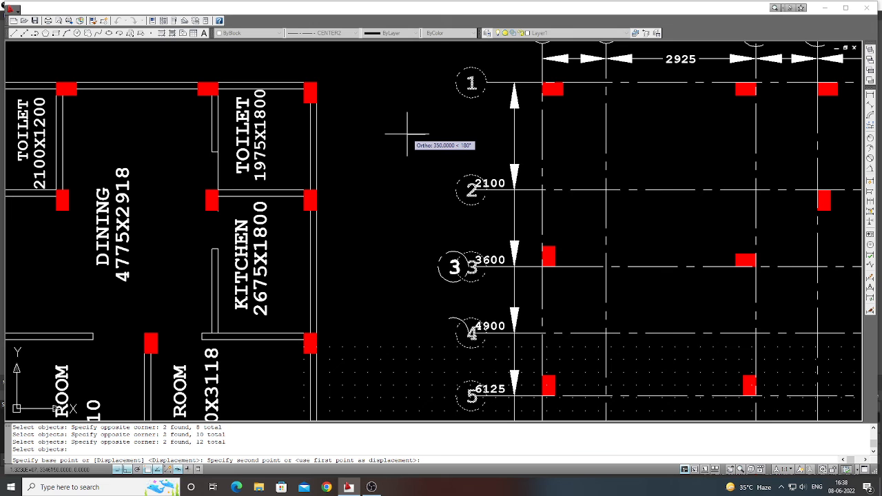
click(406, 134)
scroll(451, 191, down, 5)
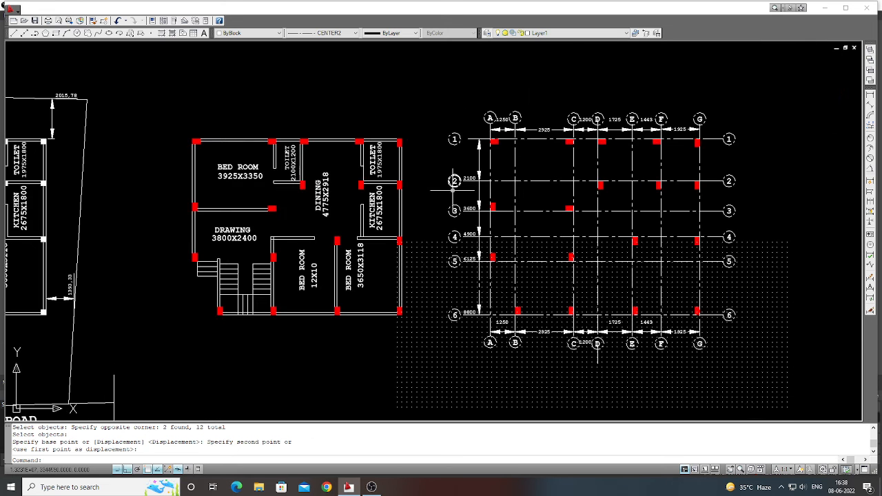
scroll(786, 153, up, 4)
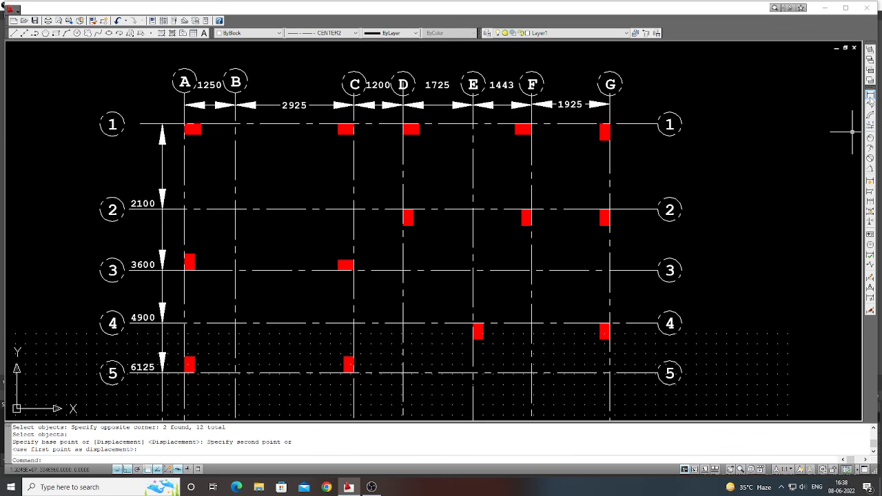
click(871, 94)
click(633, 124)
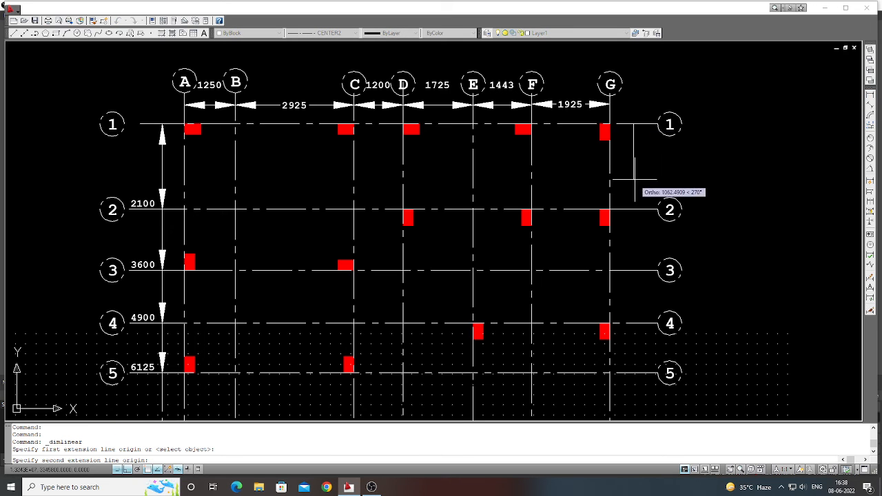
click(633, 207)
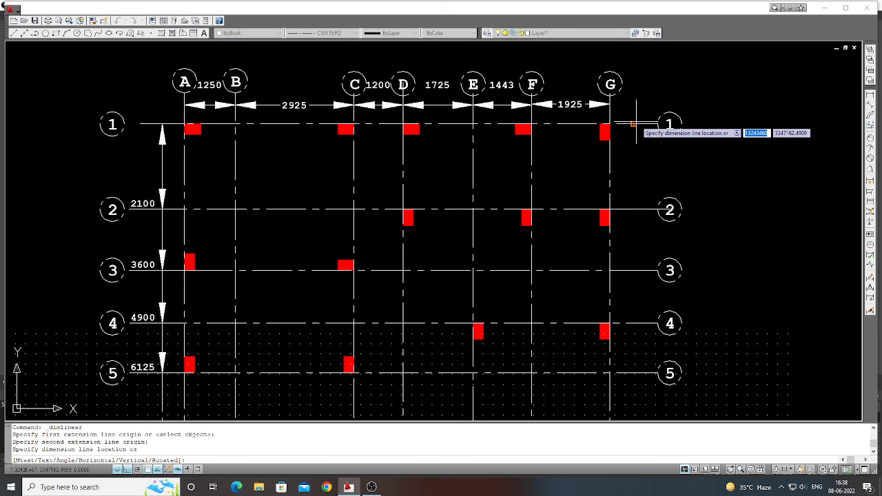
key(Return)
Add a vertical linear dimension from grid line 1 to grid line 2, between grid line G and the right-hand bubbles.
key(Return)
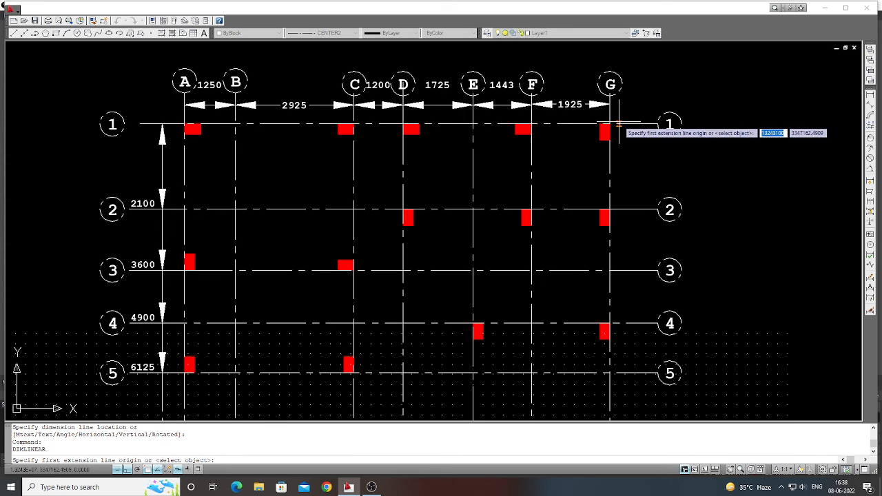
click(619, 124)
click(625, 208)
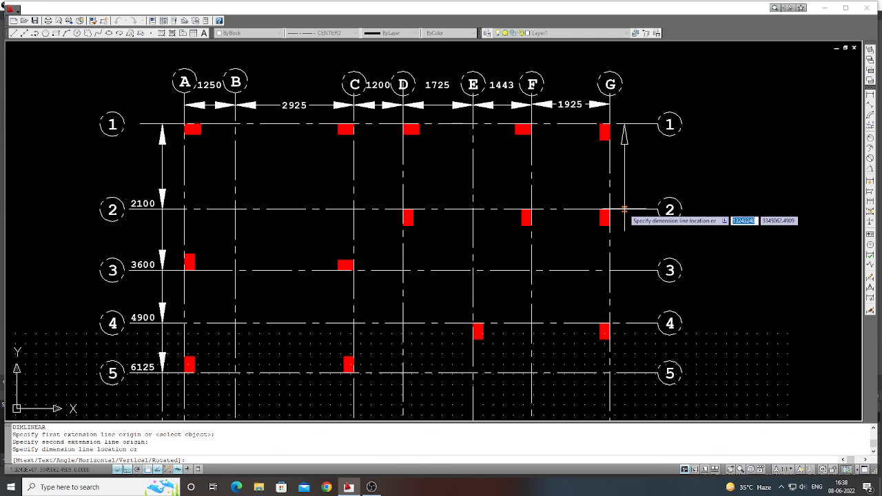
click(624, 207)
Try to add a vertical linear dimension from grid line 1 to grid line 3 beside grid line G.
key(Return)
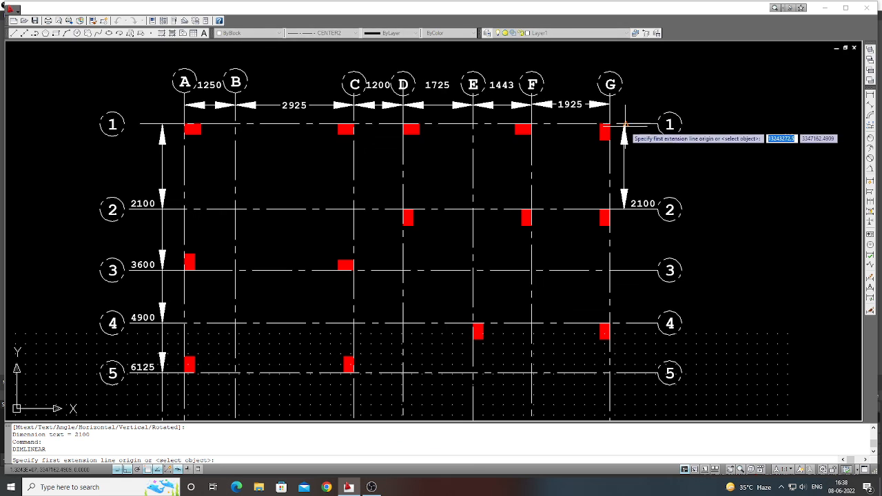
click(624, 124)
scroll(624, 124, down, 1)
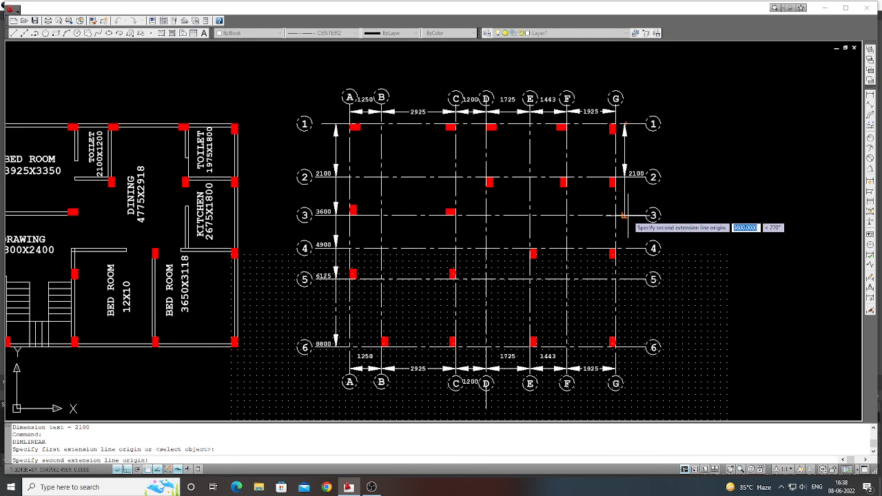
click(626, 215)
scroll(626, 188, up, 1)
click(624, 183)
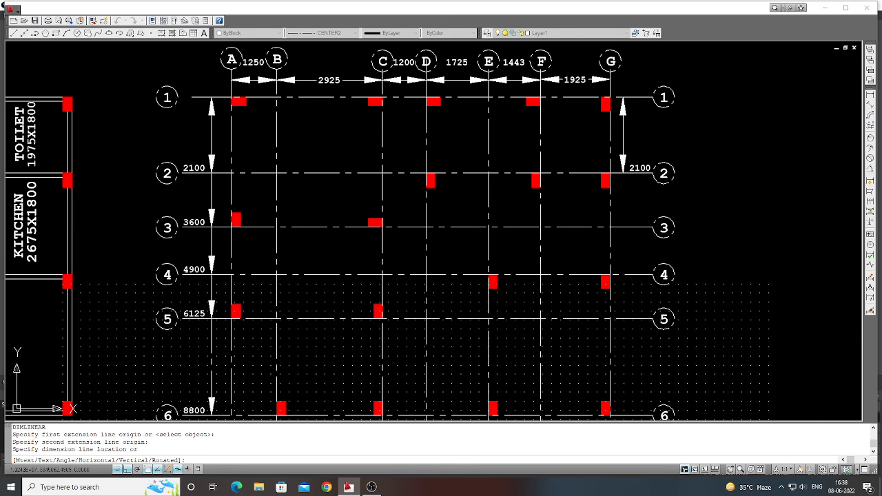
Erase the misplaced 3600 dimension beside grid line G.
key(Return)
key(Return)
key(Escape)
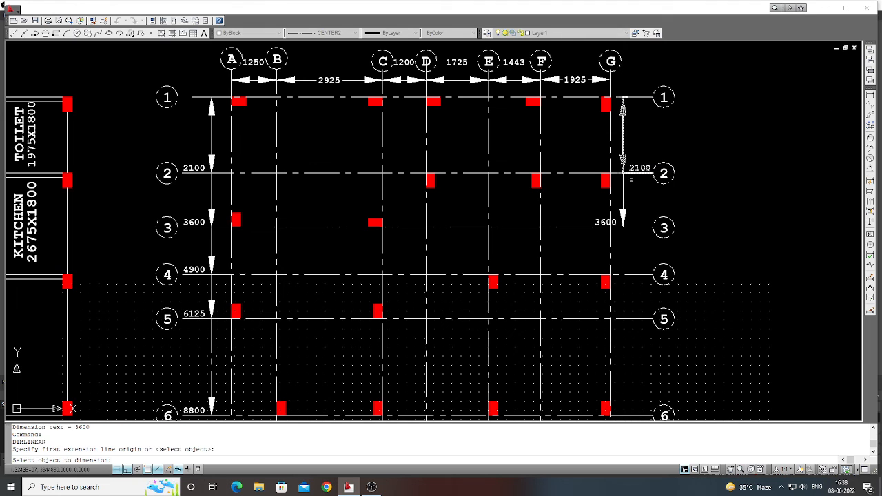
key(Return)
click(633, 199)
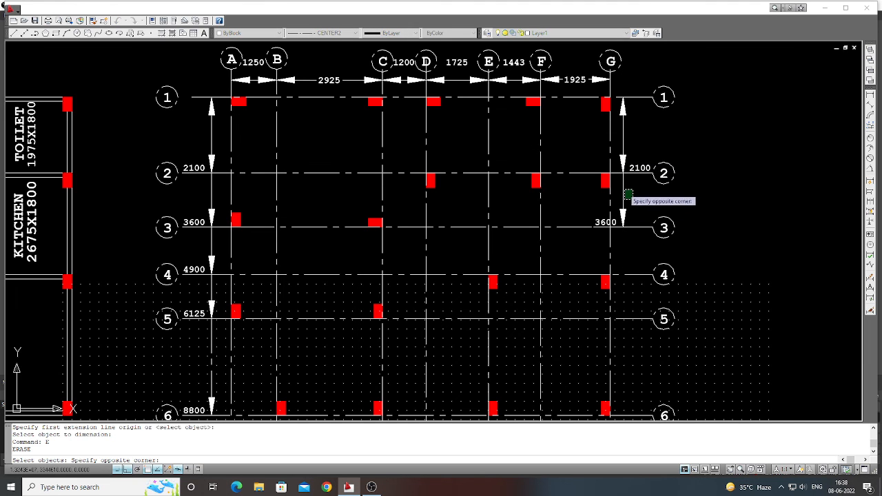
click(623, 189)
key(Return)
Add a vertical linear dimension from grid line 1 to grid line 3, in line with the 2100 dimension beside grid line G.
click(870, 95)
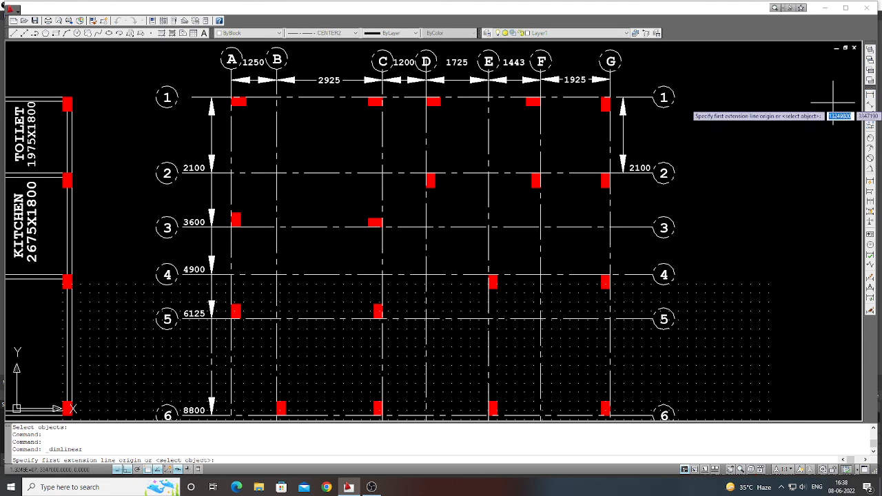
click(611, 99)
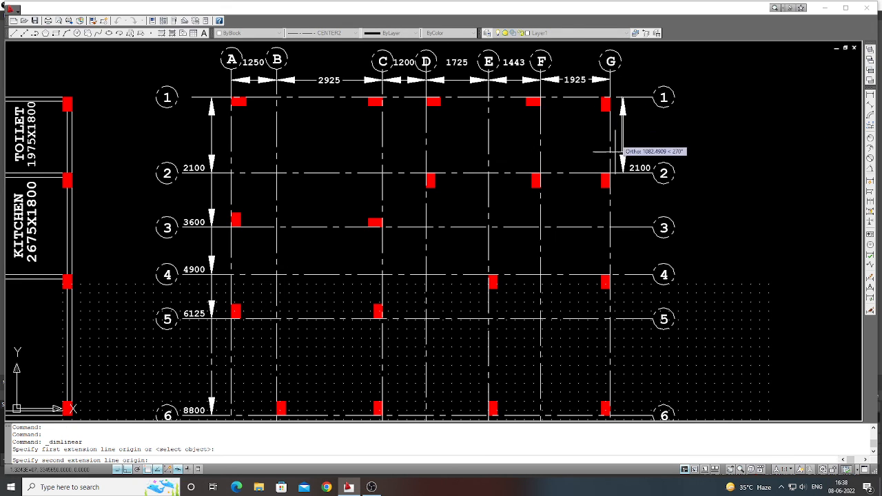
click(622, 220)
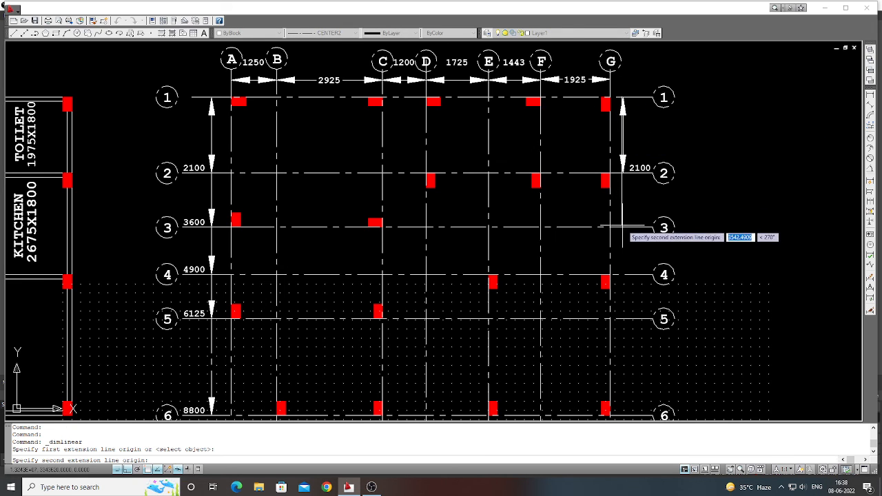
click(624, 185)
Add a vertical linear dimension from grid line 1 to grid line 4 on the dimension line beside grid line G.
key(Return)
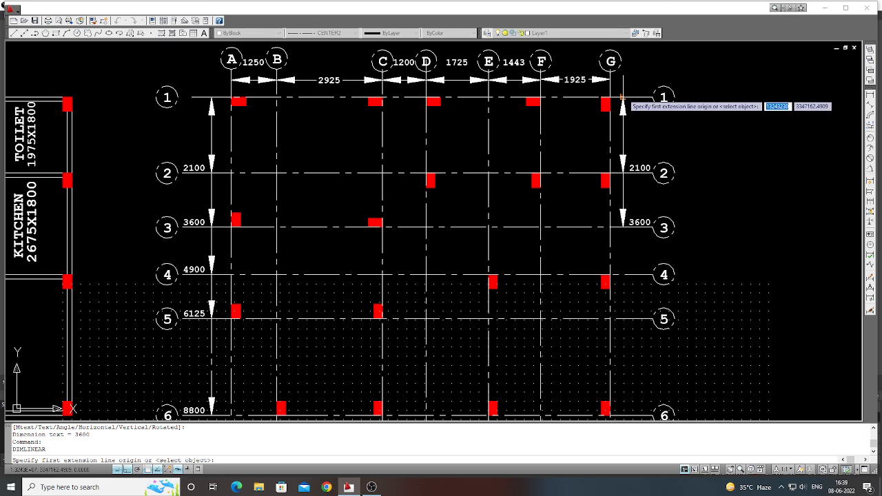
click(623, 98)
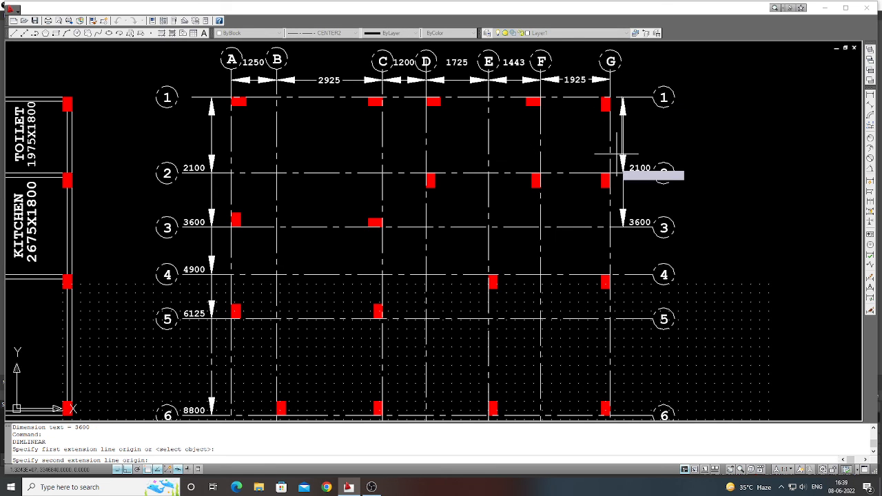
click(611, 274)
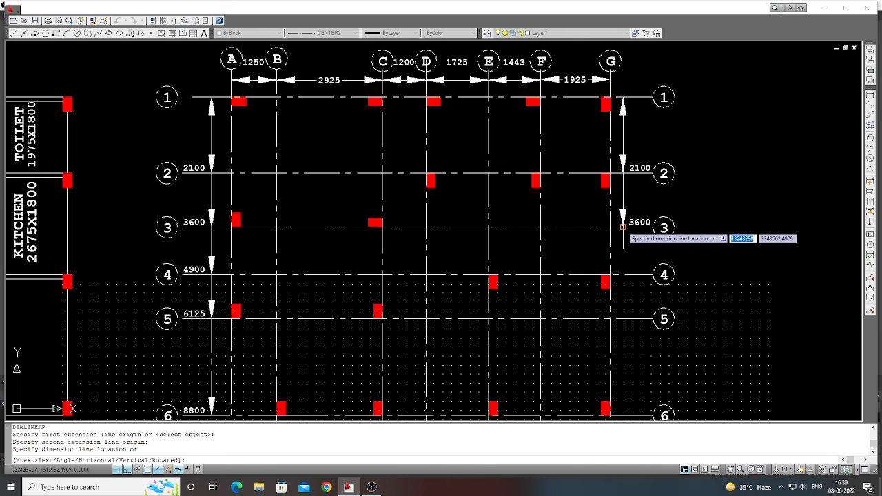
click(624, 226)
Add a vertical linear dimension from grid line 1 to grid line 5 on the dimension line beside grid line G.
key(Return)
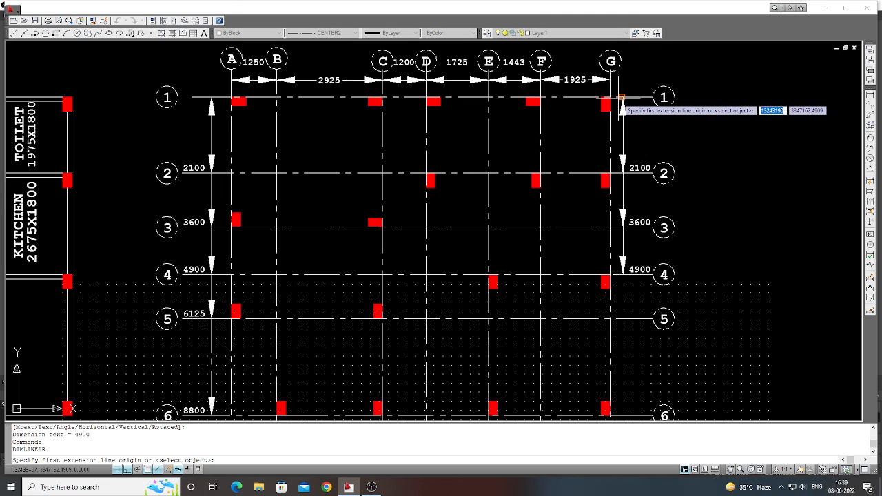
click(621, 97)
click(620, 319)
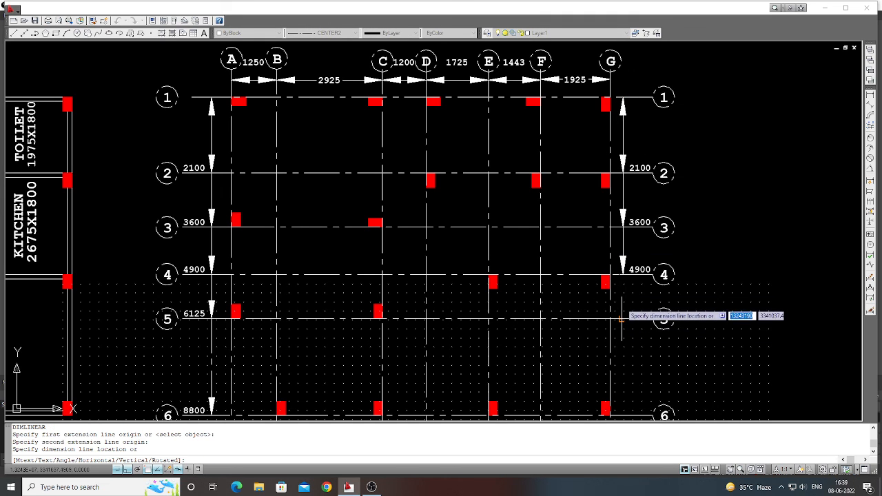
click(623, 277)
Add a vertical linear dimension from grid line 1 to grid line 6 on the dimension line beside grid line G.
key(Return)
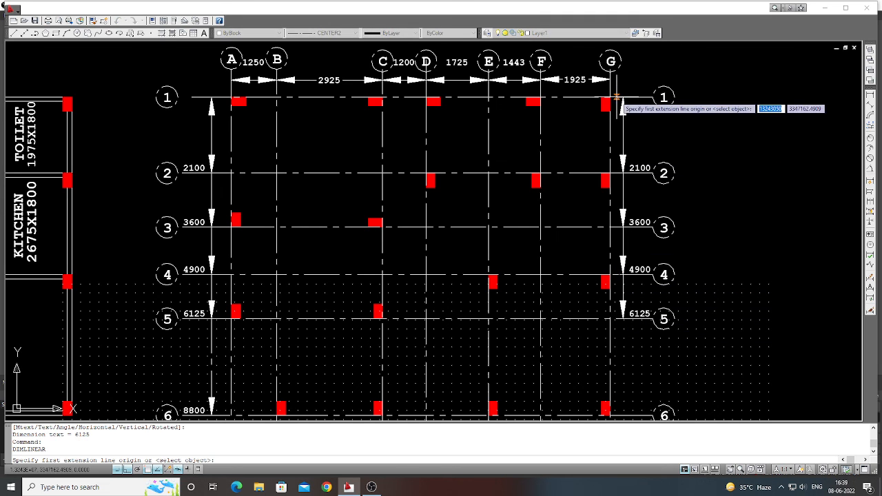
click(619, 97)
scroll(617, 97, down, 2)
scroll(623, 307, up, 3)
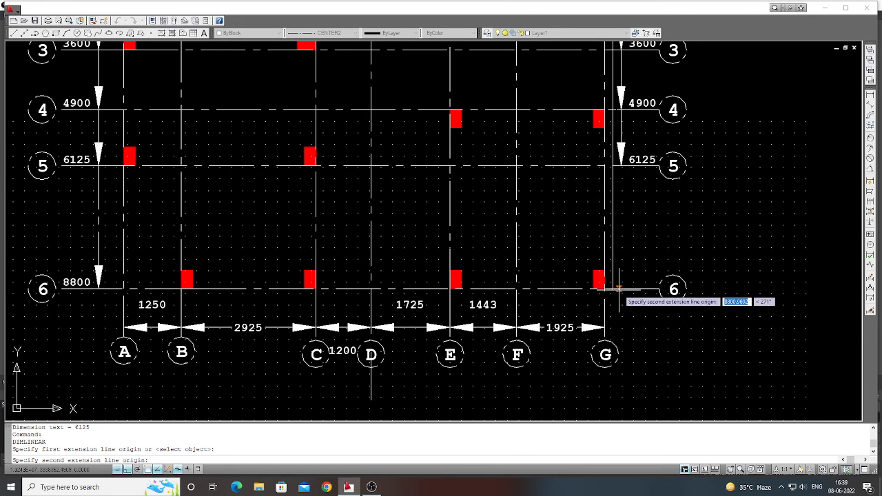
click(599, 166)
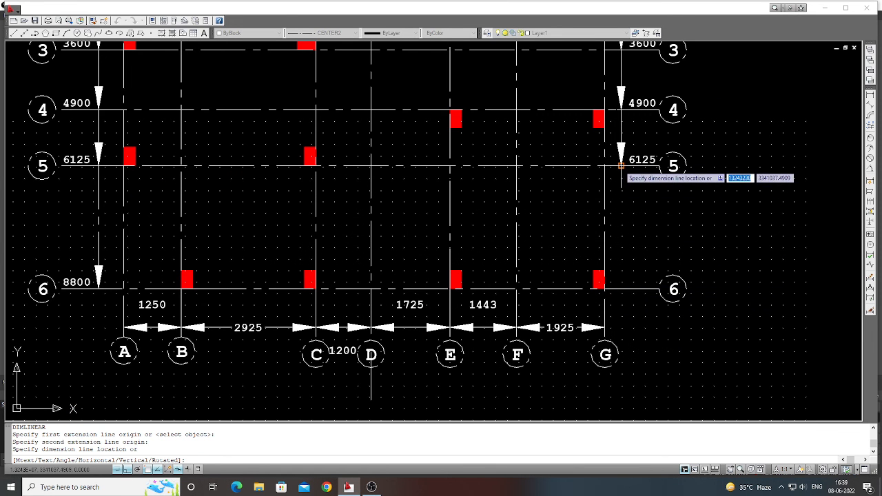
click(622, 236)
scroll(621, 221, down, 4)
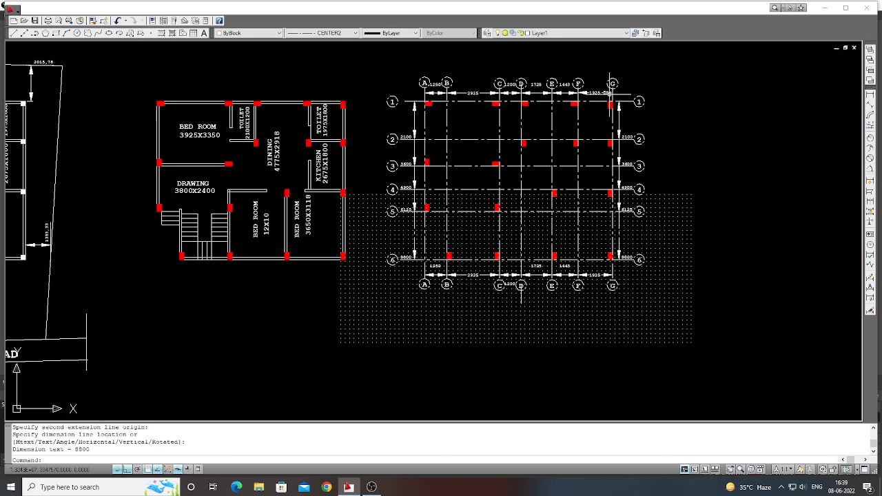
scroll(460, 72, up, 2)
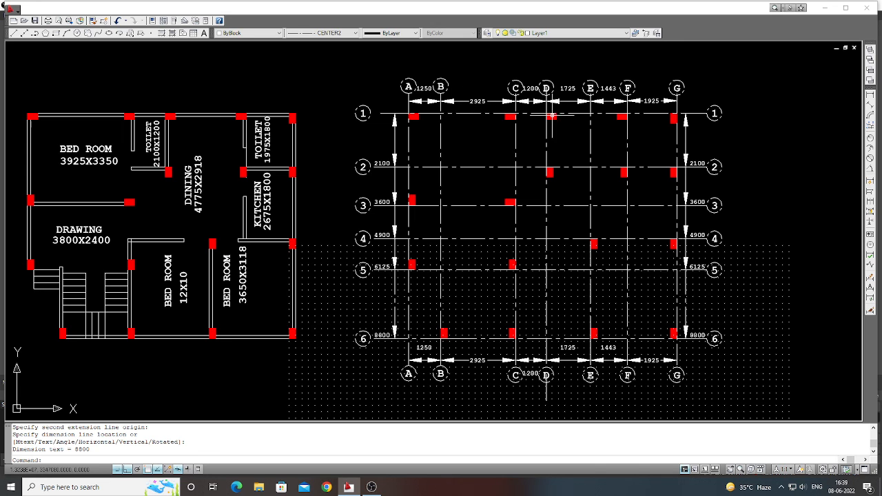
scroll(651, 108, down, 2)
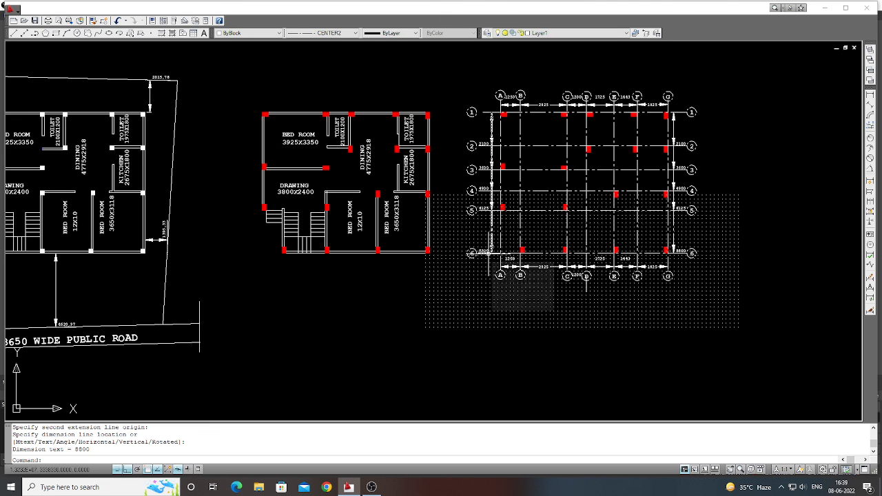
scroll(484, 254, down, 2)
scroll(530, 242, up, 1)
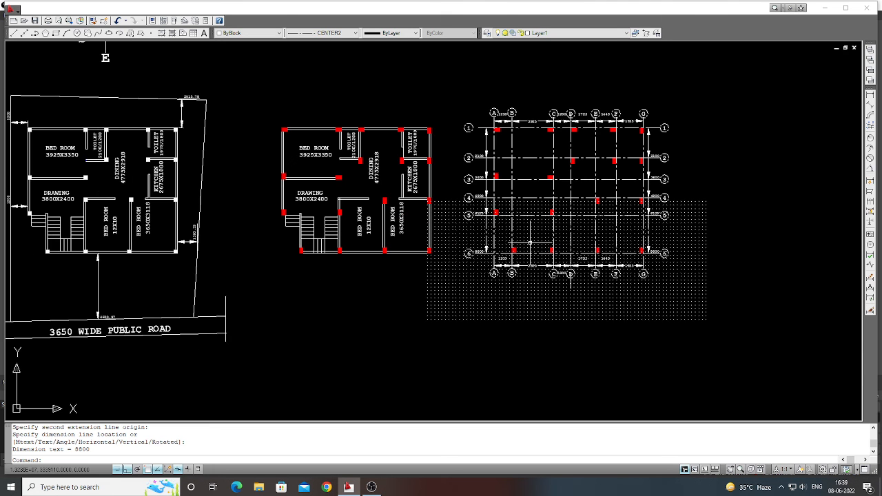
scroll(530, 243, down, 3)
scroll(544, 243, up, 2)
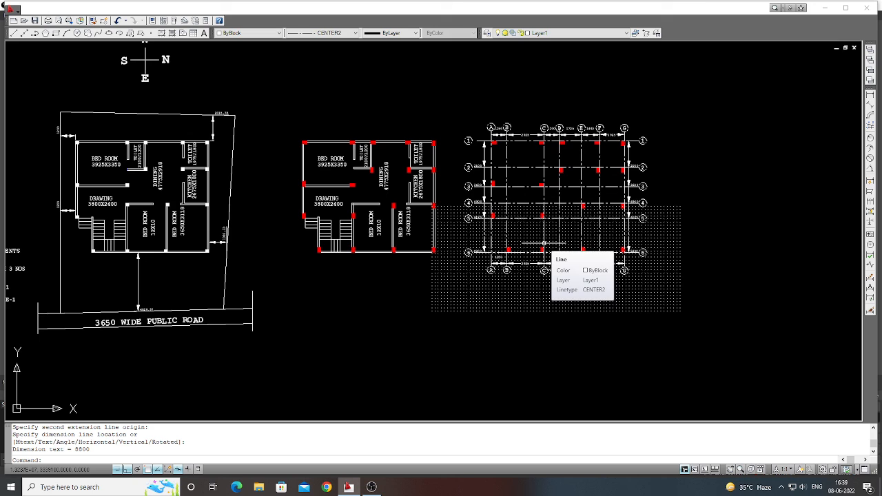